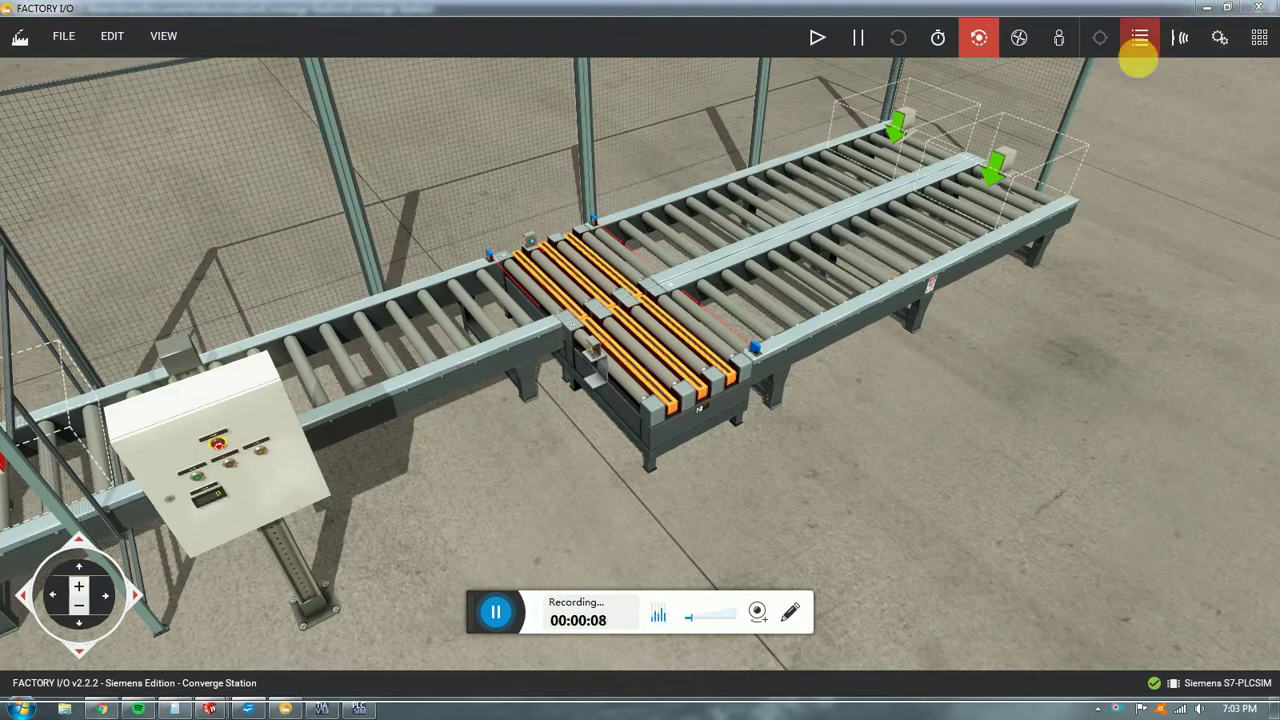
{"action": "left_click", "coordinate": [839, 407]}
{"action": "middle_click_drag", "start_coordinate": [771, 371], "coordinate": [822, 383]}
{"action": "right_click_drag", "start_coordinate": [822, 389], "coordinate": [850, 320]}
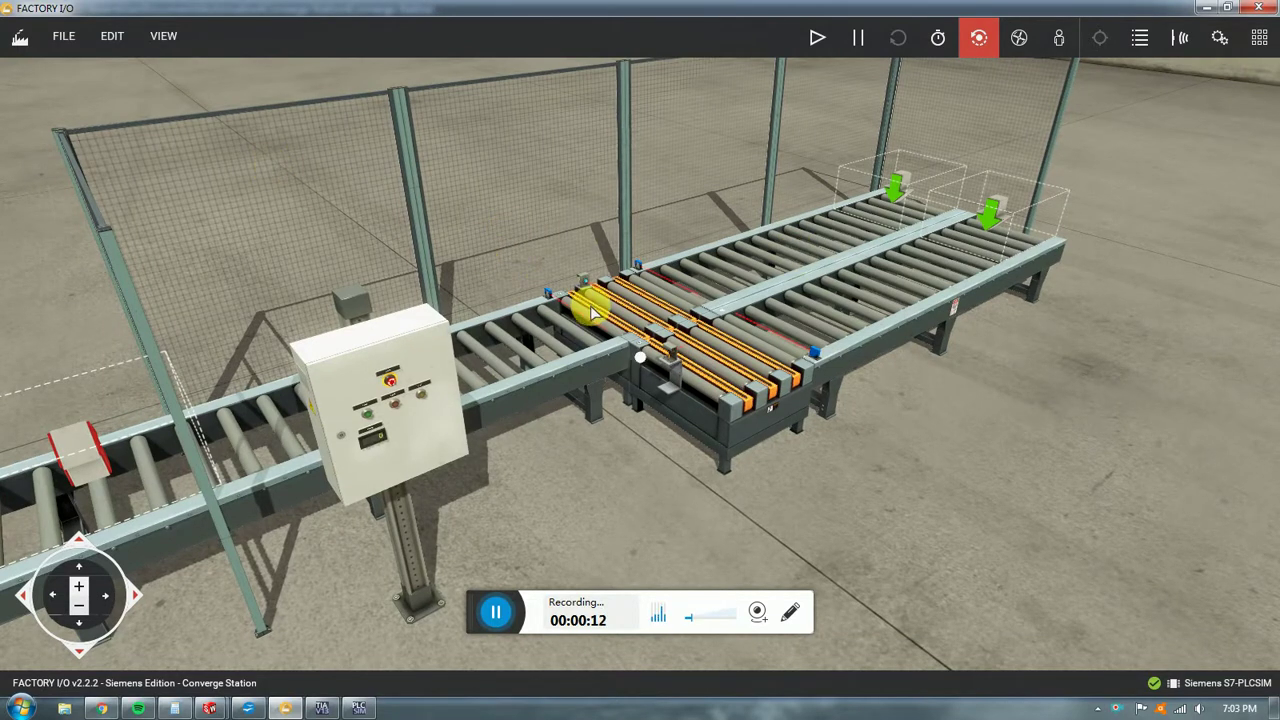
{"action": "scroll", "coordinate": [620, 310], "scroll_direction": "up", "scroll_amount": 2}
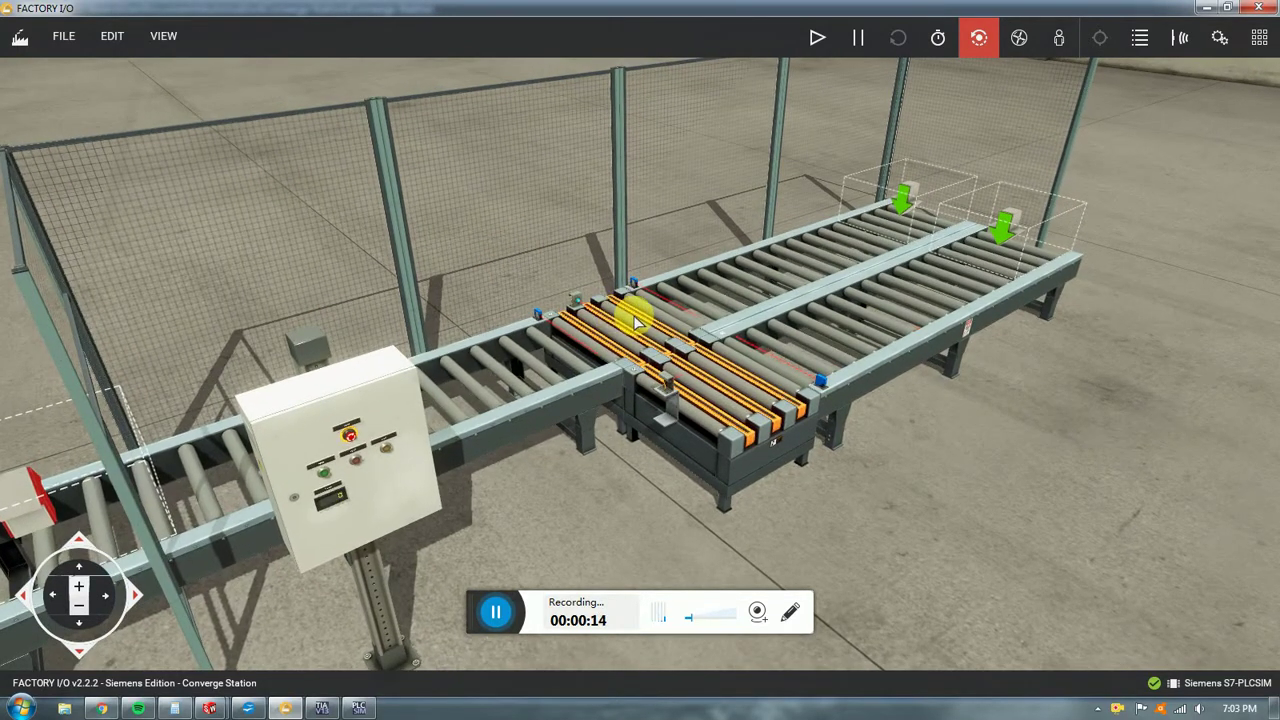
{"action": "scroll", "coordinate": [655, 325], "scroll_direction": "down", "scroll_amount": 3}
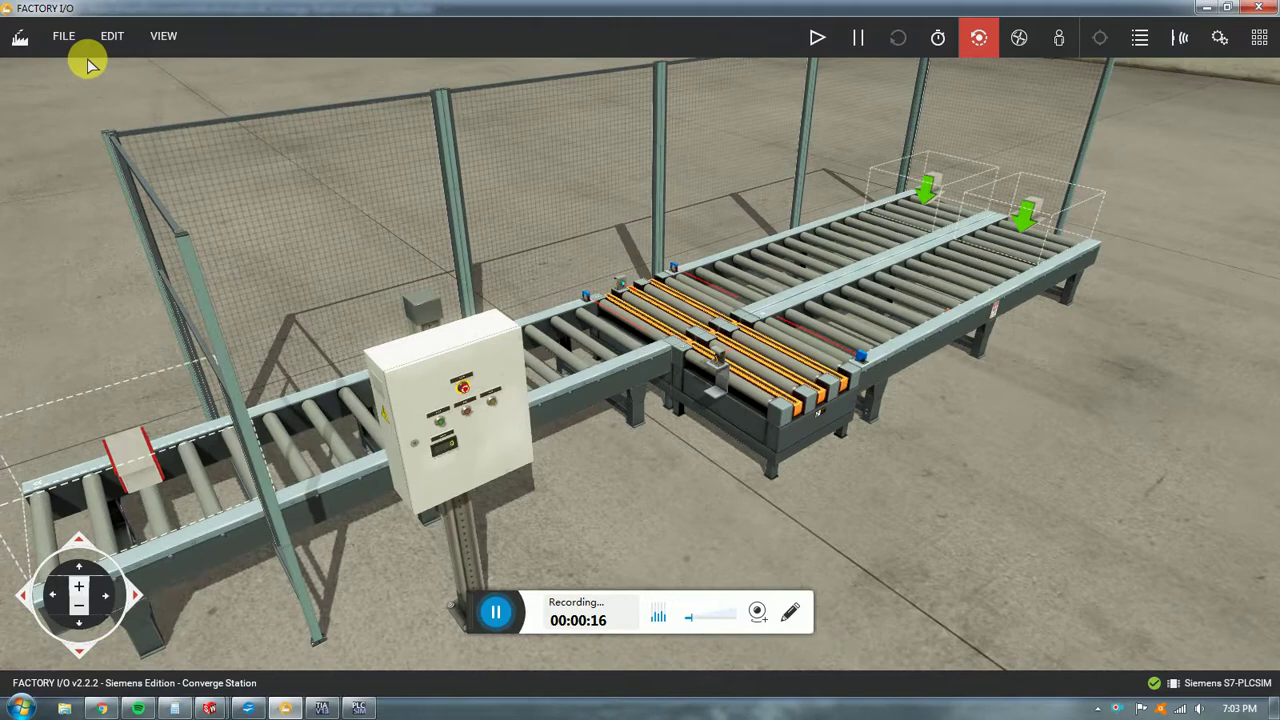
{"action": "right_click_drag", "start_coordinate": [670, 385], "coordinate": [852, 262]}
- Browse the saved and built-in scenes available for opening, and return to the Converge Station scene
{"action": "left_click", "coordinate": [63, 35]}
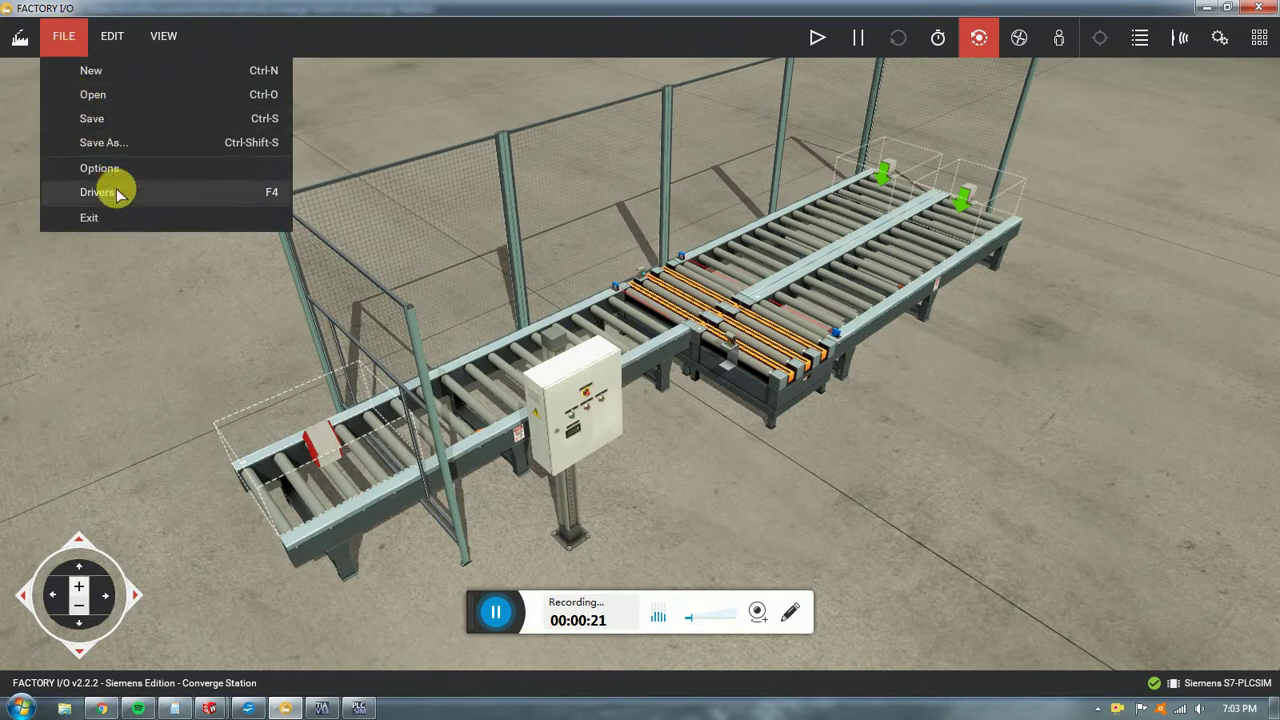
{"action": "left_click", "coordinate": [93, 95]}
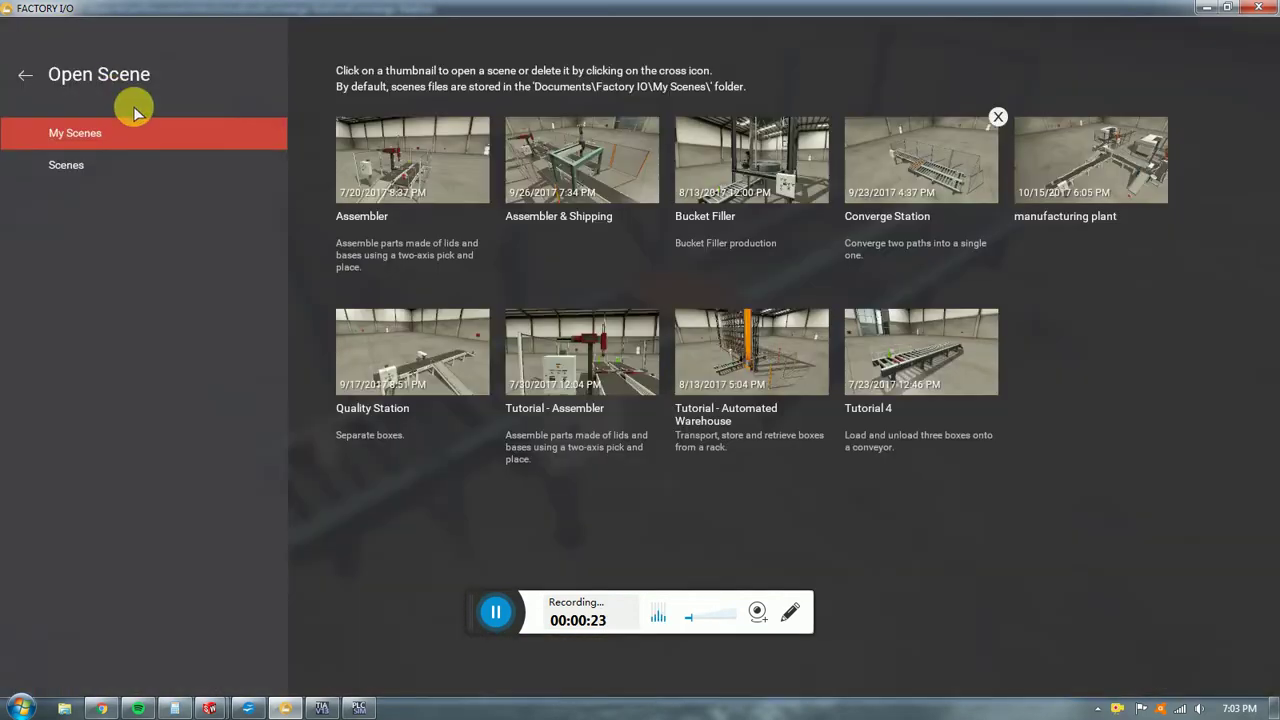
{"action": "left_click", "coordinate": [74, 164]}
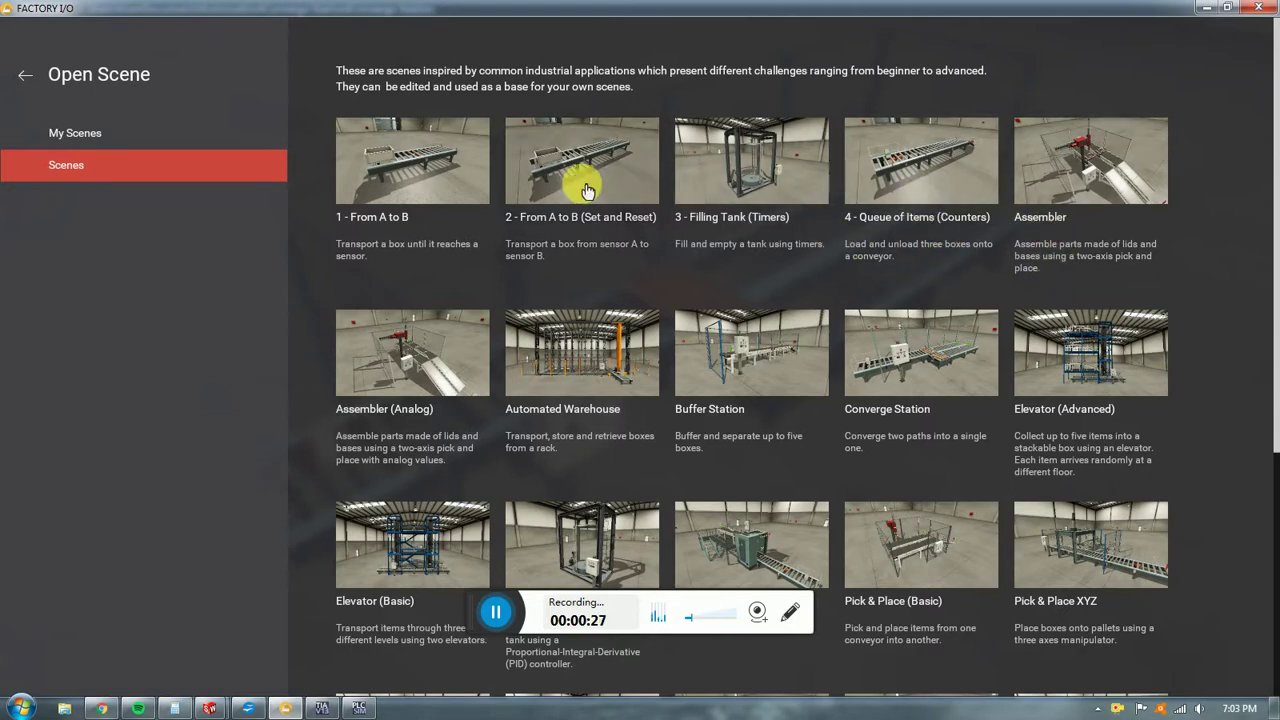
{"action": "scroll", "coordinate": [587, 191], "scroll_direction": "down", "scroll_amount": 1}
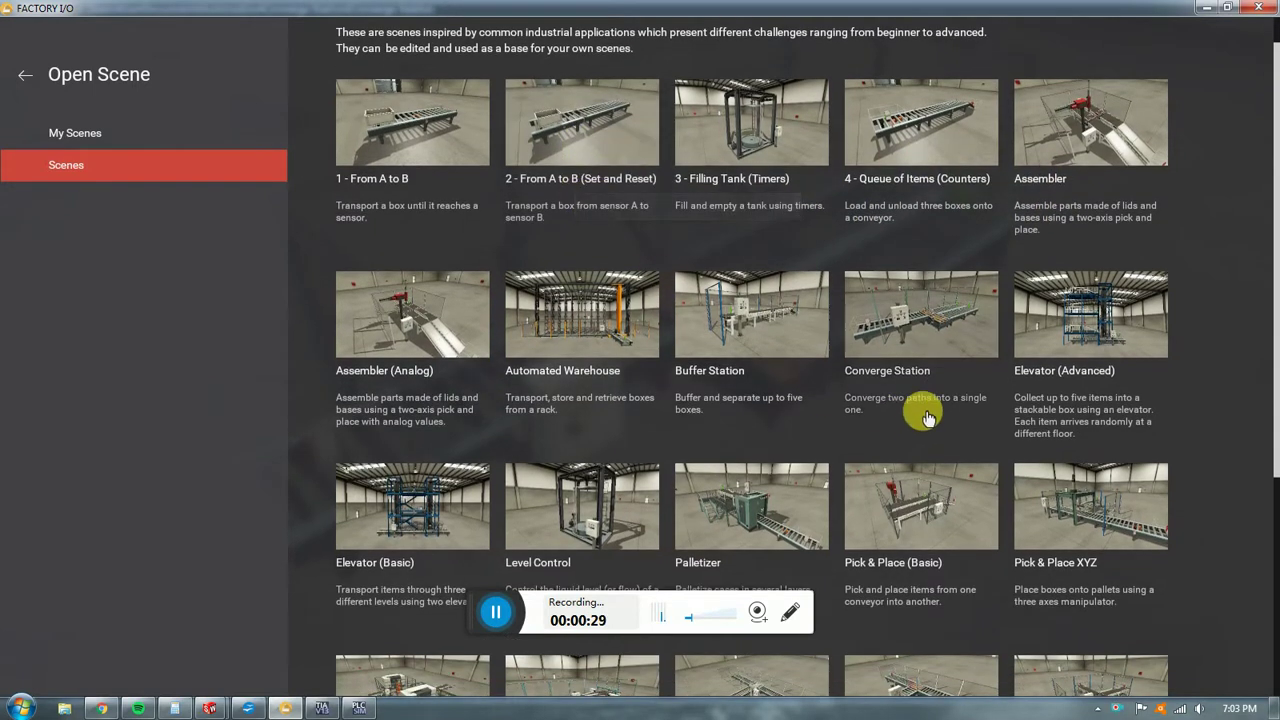
{"action": "left_click", "coordinate": [104, 136]}
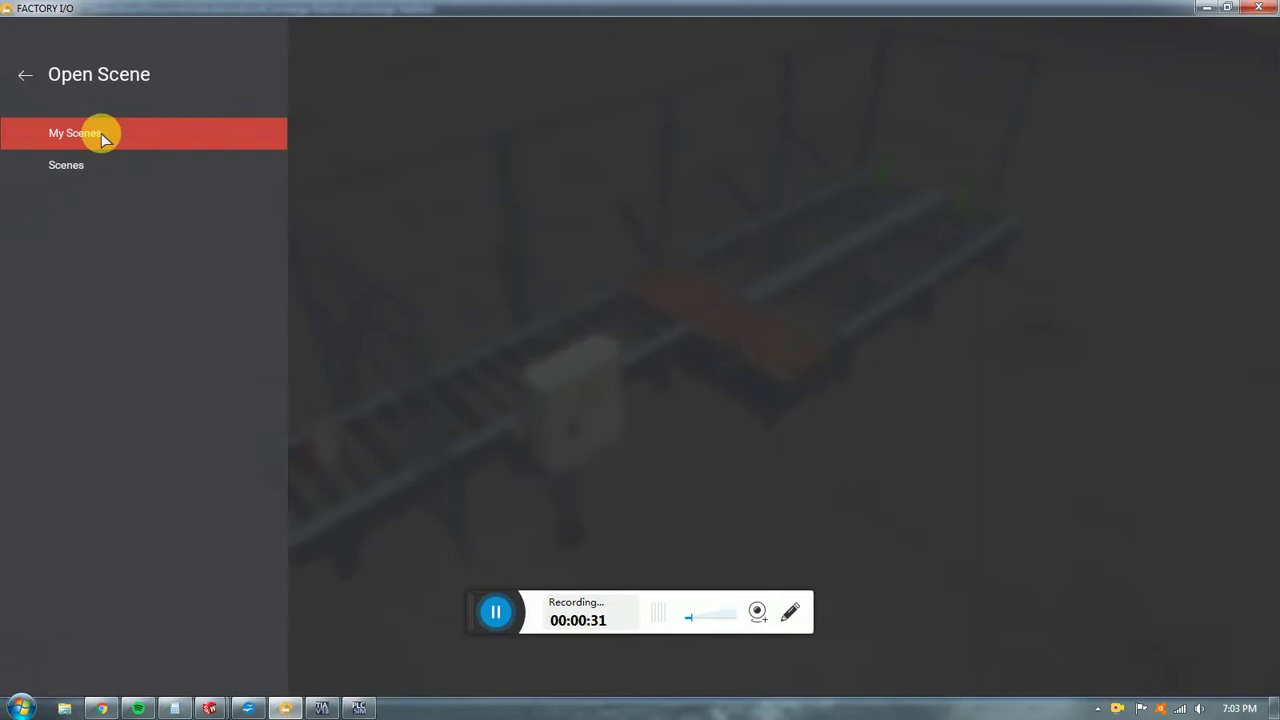
{"action": "left_click", "coordinate": [25, 74]}
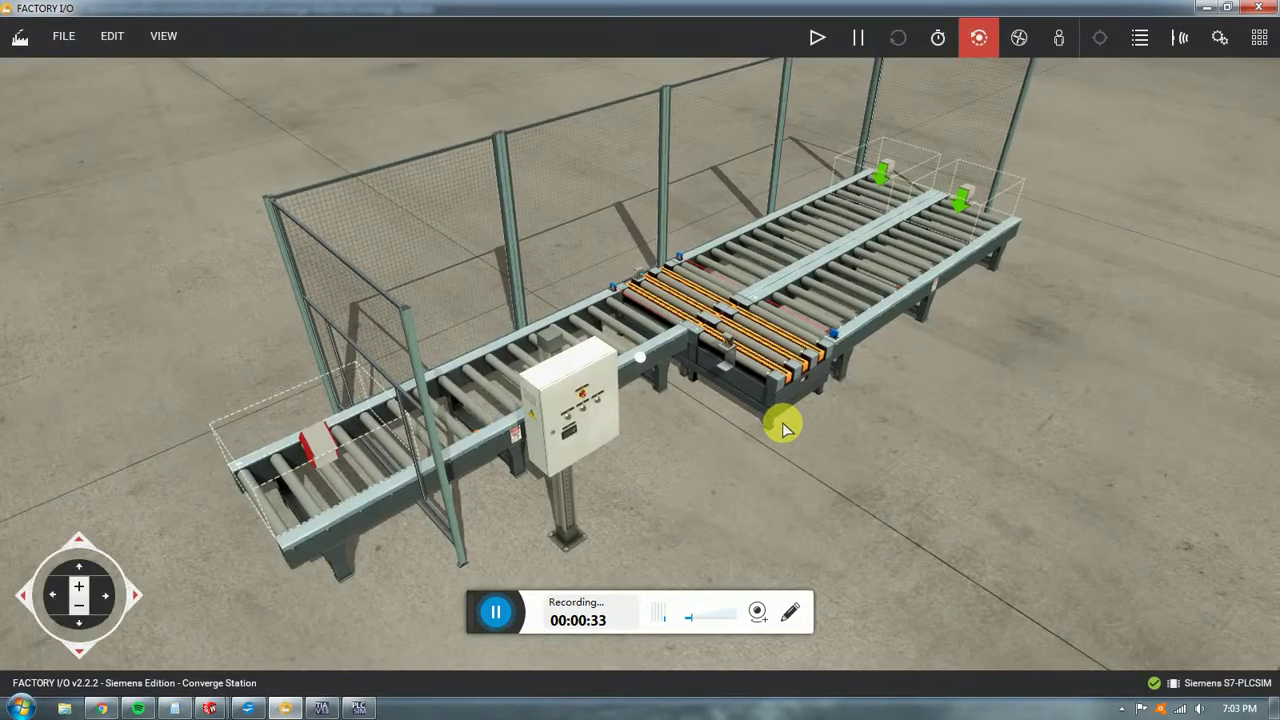
- Examine the two parallel roller lines with their emitters, the chain transfers and the single exit conveyor from several angles
{"action": "right_click_drag", "start_coordinate": [783, 428], "coordinate": [715, 385]}
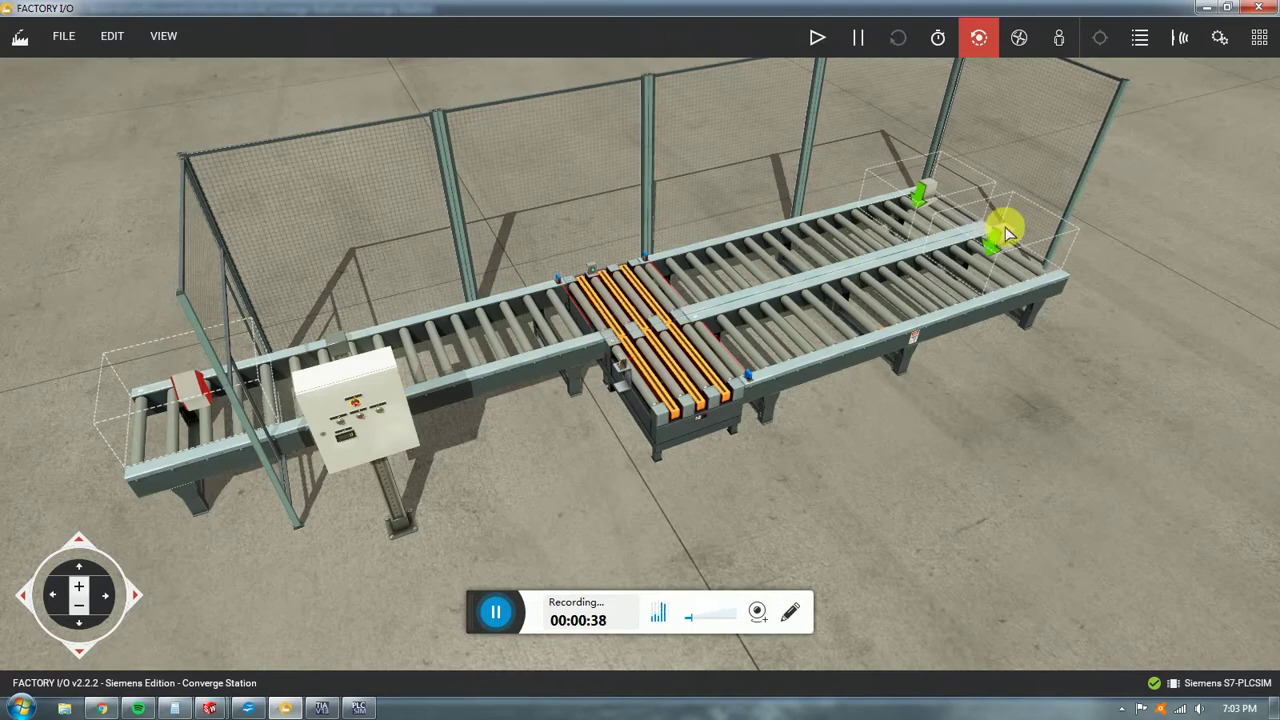
{"action": "right_click_drag", "start_coordinate": [853, 303], "coordinate": [753, 165]}
{"action": "right_click_drag", "start_coordinate": [666, 403], "coordinate": [1029, 251]}
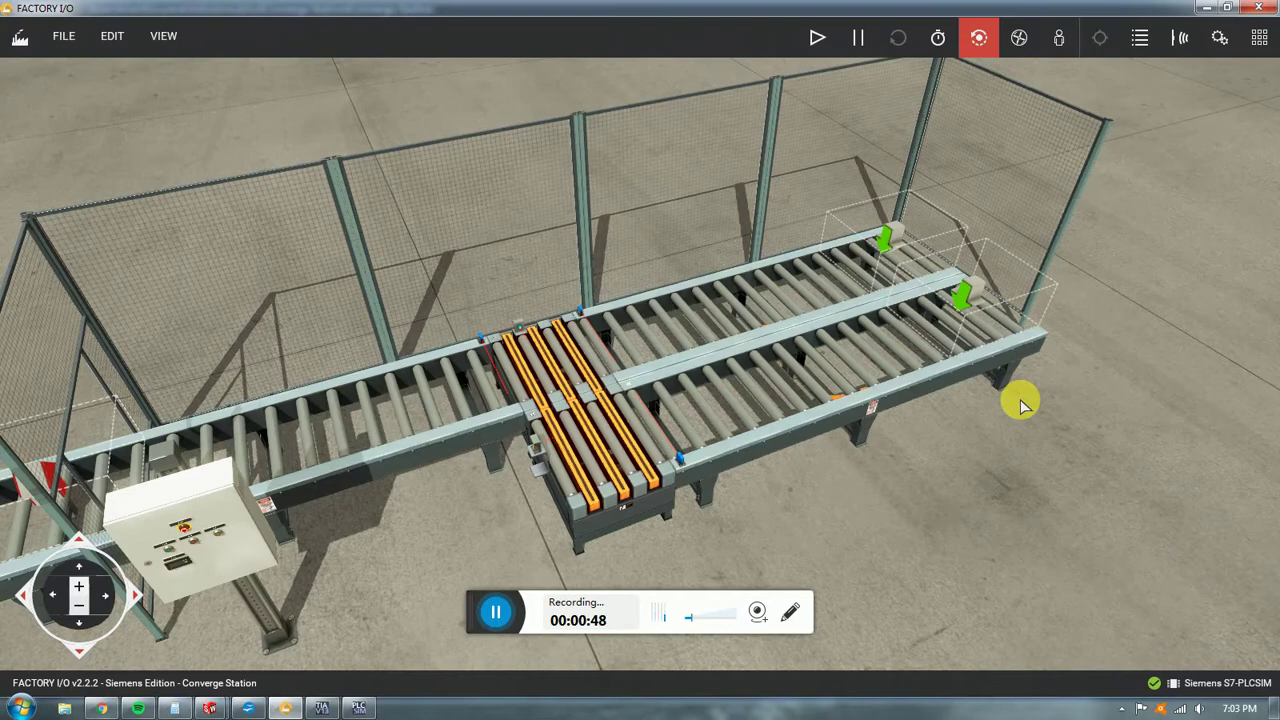
{"action": "middle_click_drag", "start_coordinate": [1020, 373], "coordinate": [940, 397]}
{"action": "scroll", "coordinate": [783, 346], "scroll_direction": "down", "scroll_amount": 3}
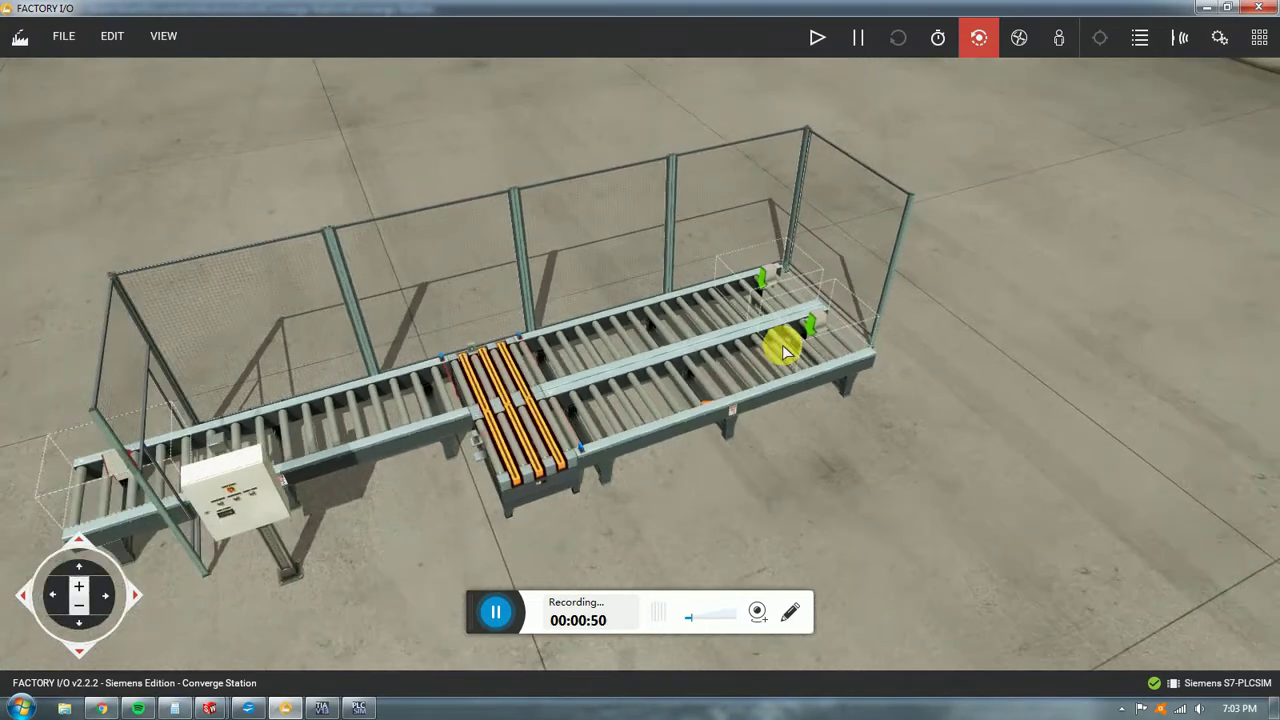
{"action": "middle_click_drag", "start_coordinate": [1071, 222], "coordinate": [1002, 313]}
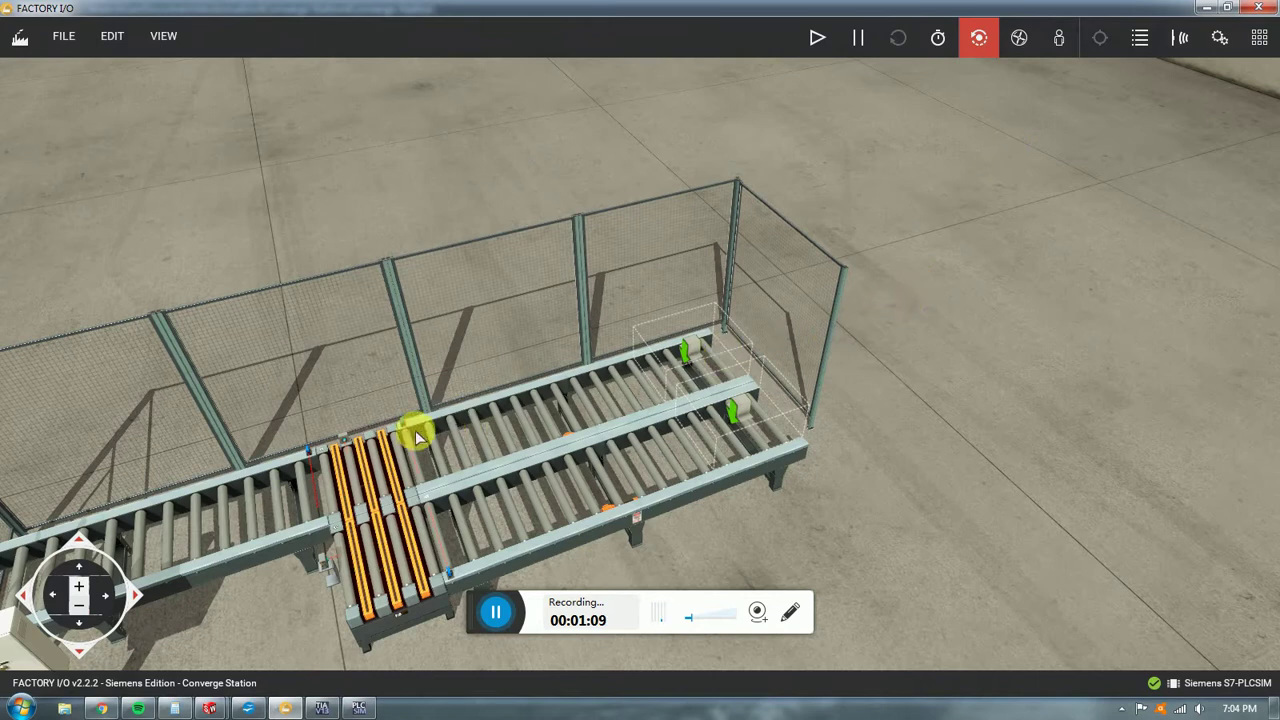
{"action": "right_click_drag", "start_coordinate": [415, 483], "coordinate": [750, 452]}
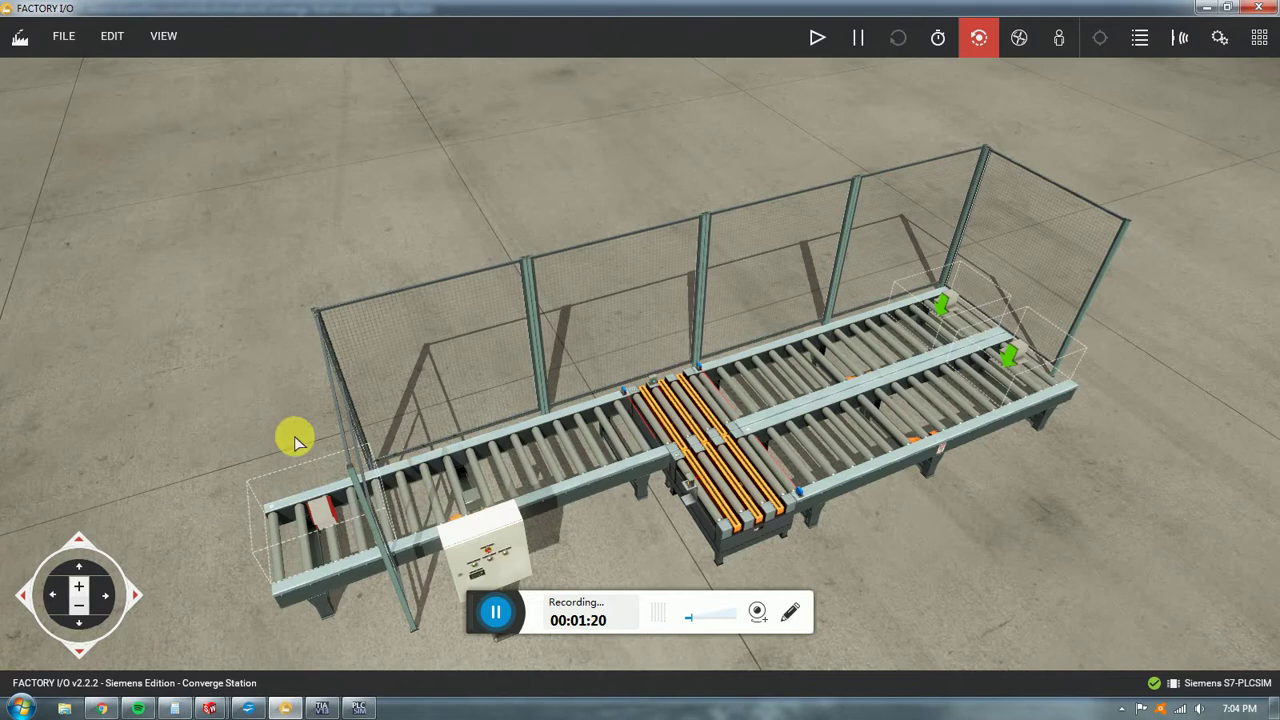
{"action": "middle_click_drag", "start_coordinate": [703, 390], "coordinate": [627, 340]}
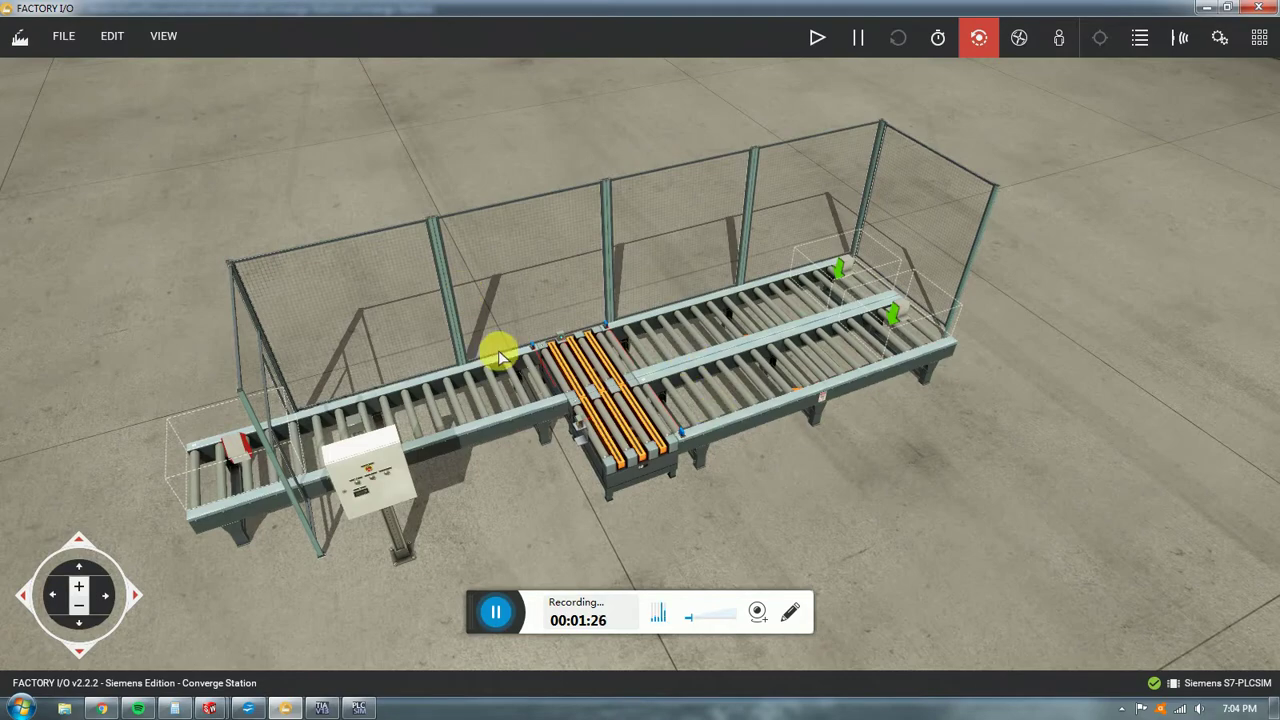
{"action": "scroll", "coordinate": [731, 450], "scroll_direction": "up", "scroll_amount": 6}
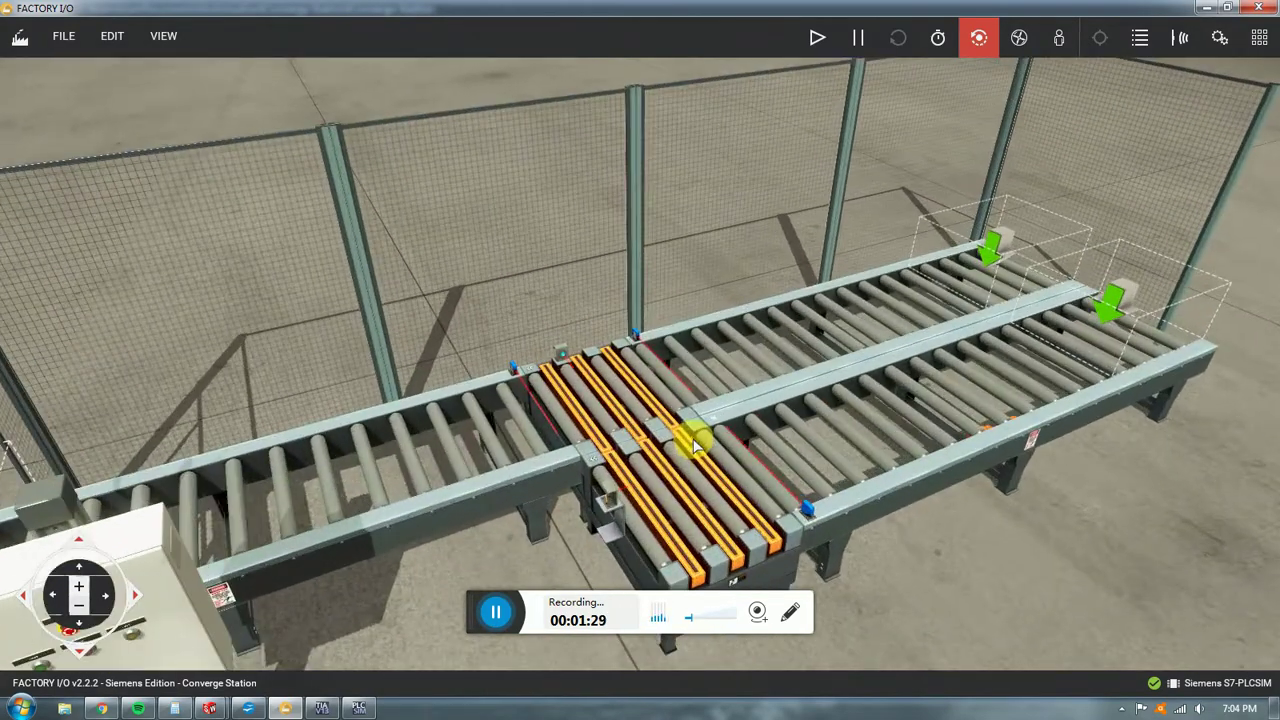
{"action": "mouse_move", "coordinate": [694, 446]}
{"action": "right_mouse_down"}
{"action": "mouse_move", "coordinate": [669, 423]}
{"action": "mouse_move", "coordinate": [532, 381]}
{"action": "mouse_move", "coordinate": [645, 405]}
{"action": "mouse_move", "coordinate": [700, 443]}
{"action": "right_mouse_up"}
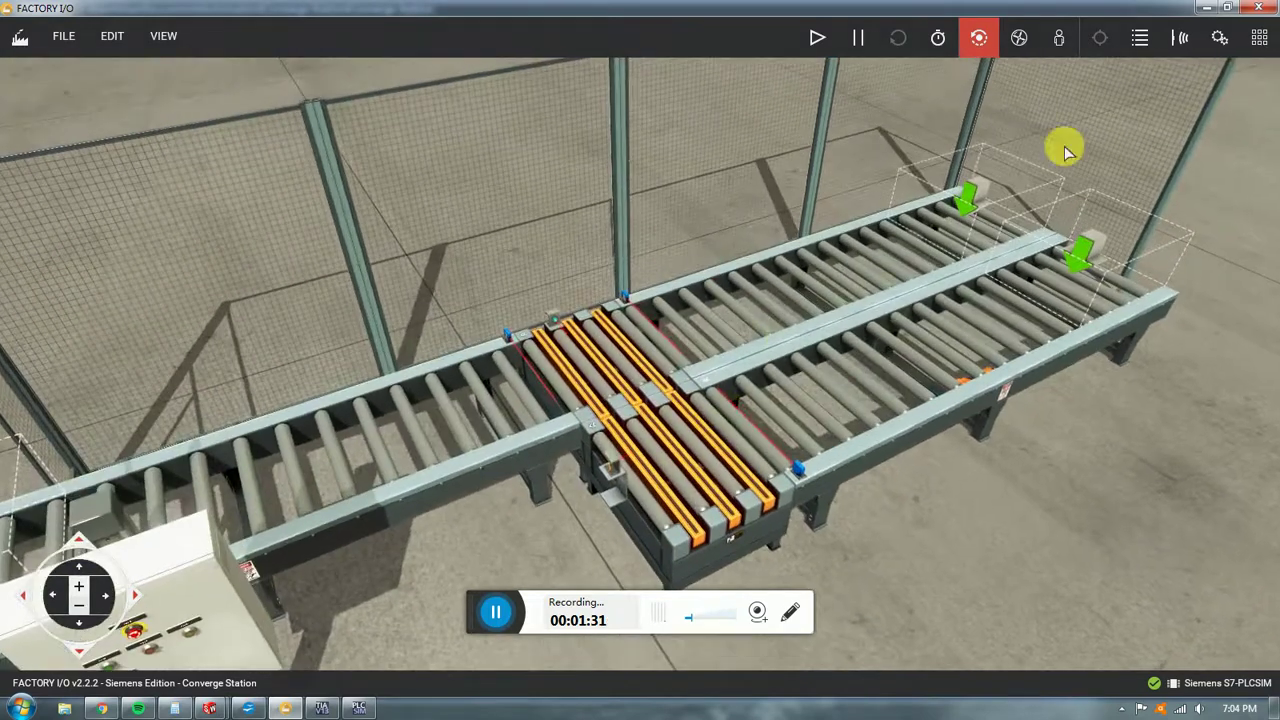
{"action": "scroll", "coordinate": [806, 360], "scroll_direction": "down", "scroll_amount": 3}
{"action": "right_click_drag", "start_coordinate": [806, 360], "coordinate": [486, 571]}
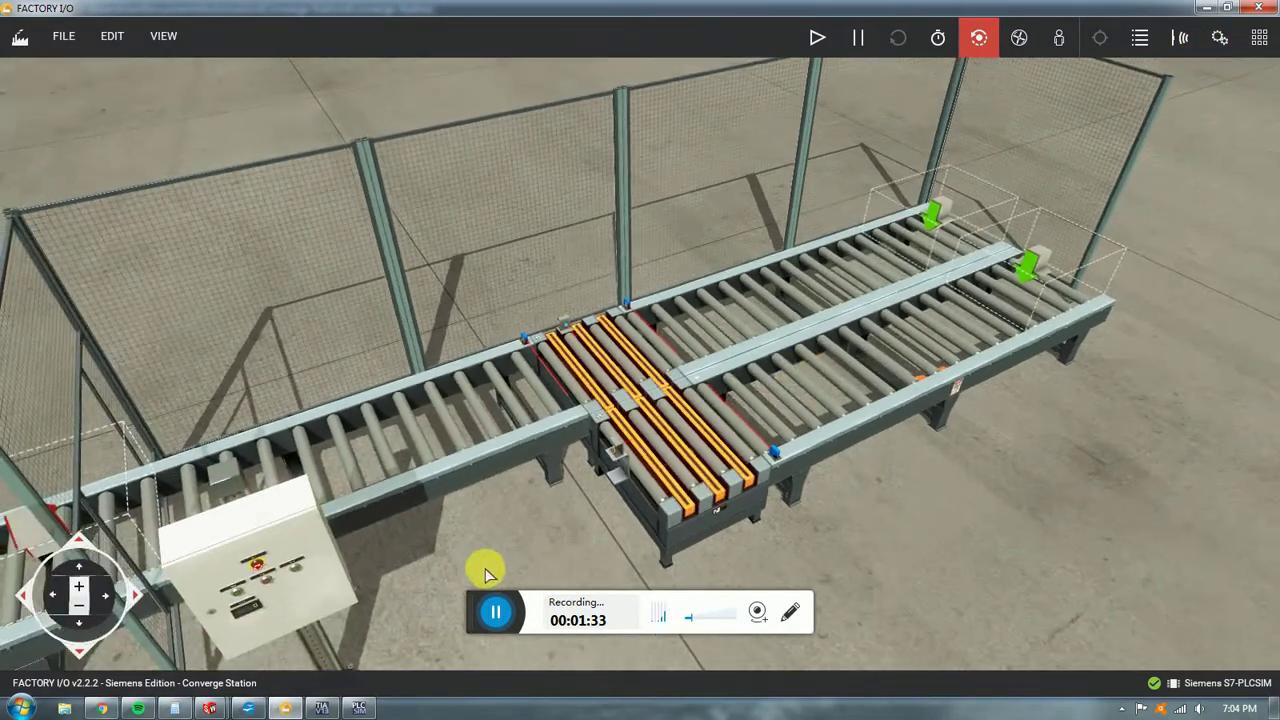
{"action": "scroll", "coordinate": [660, 418], "scroll_direction": "up", "scroll_amount": 3}
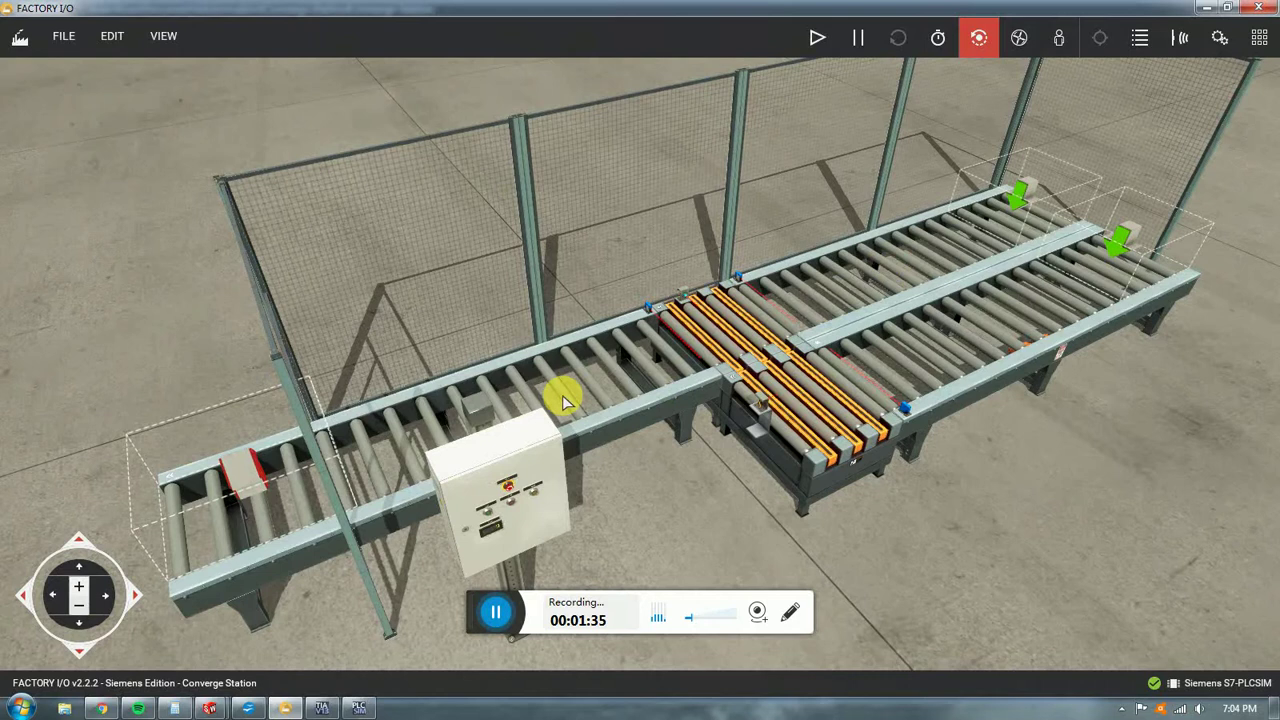
{"action": "middle_click_drag", "start_coordinate": [966, 236], "coordinate": [863, 334]}
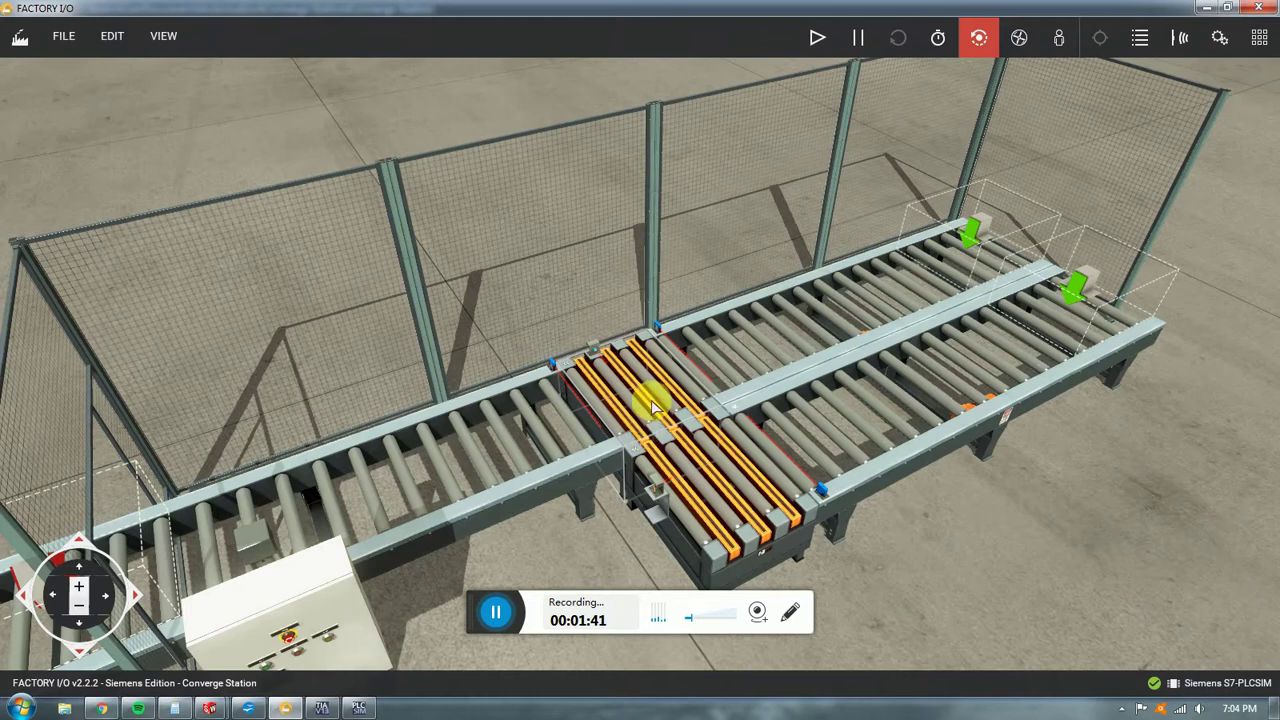
- Place an additional chain transfer on the empty floor beside the station and inspect it up close
{"action": "left_click", "coordinate": [1259, 37]}
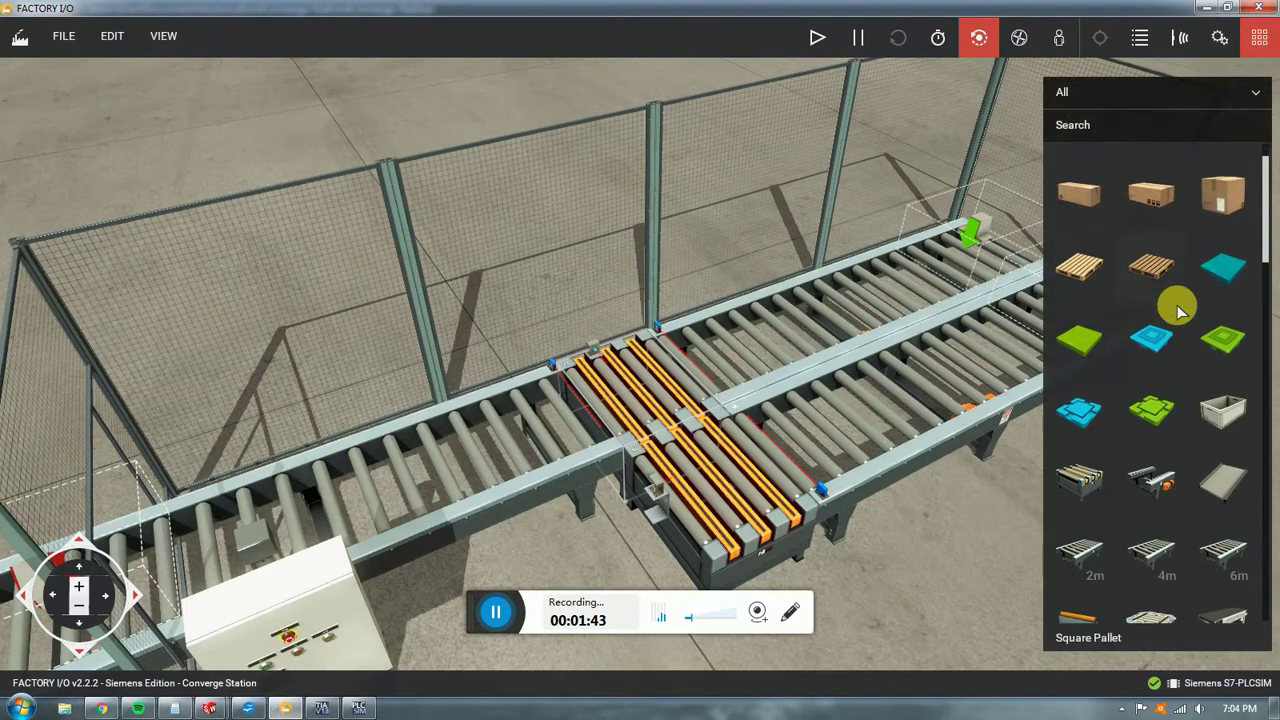
{"action": "scroll", "coordinate": [1072, 462], "scroll_direction": "down", "scroll_amount": 1}
{"action": "scroll", "coordinate": [877, 391], "scroll_direction": "down", "scroll_amount": 5}
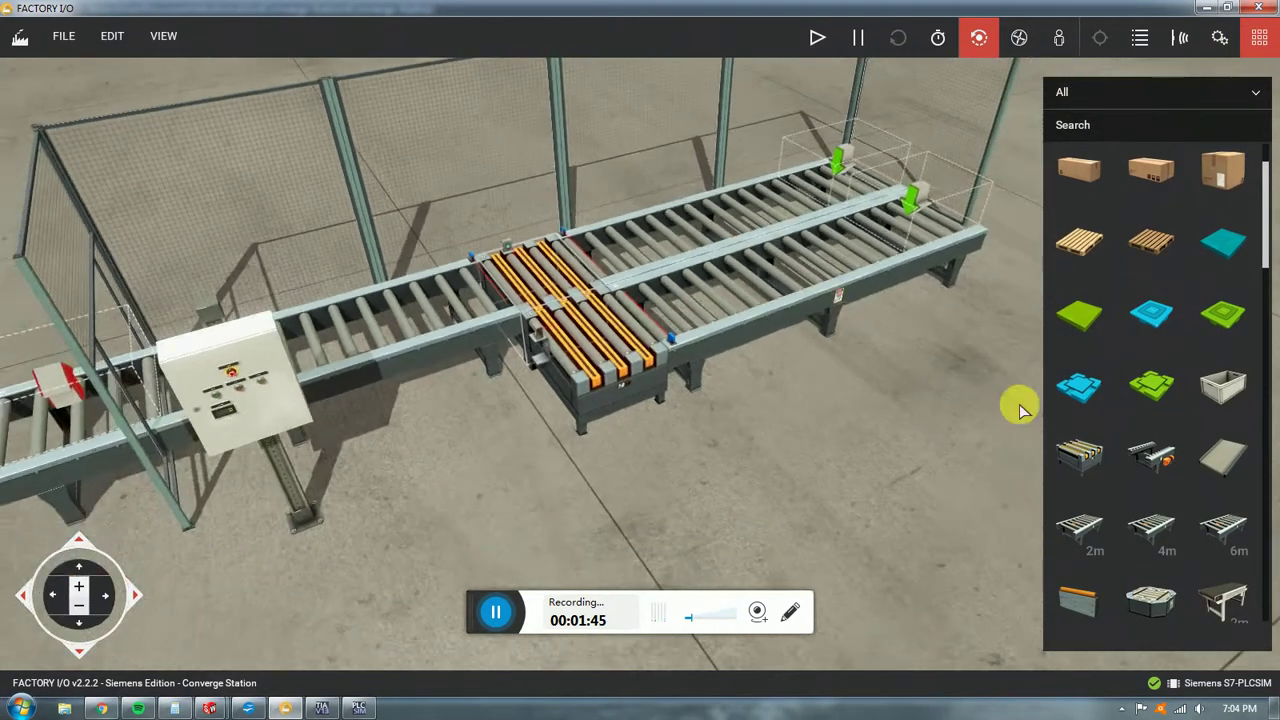
{"action": "left_click_drag", "start_coordinate": [1085, 452], "coordinate": [820, 510]}
{"action": "double_click", "coordinate": [840, 469]}
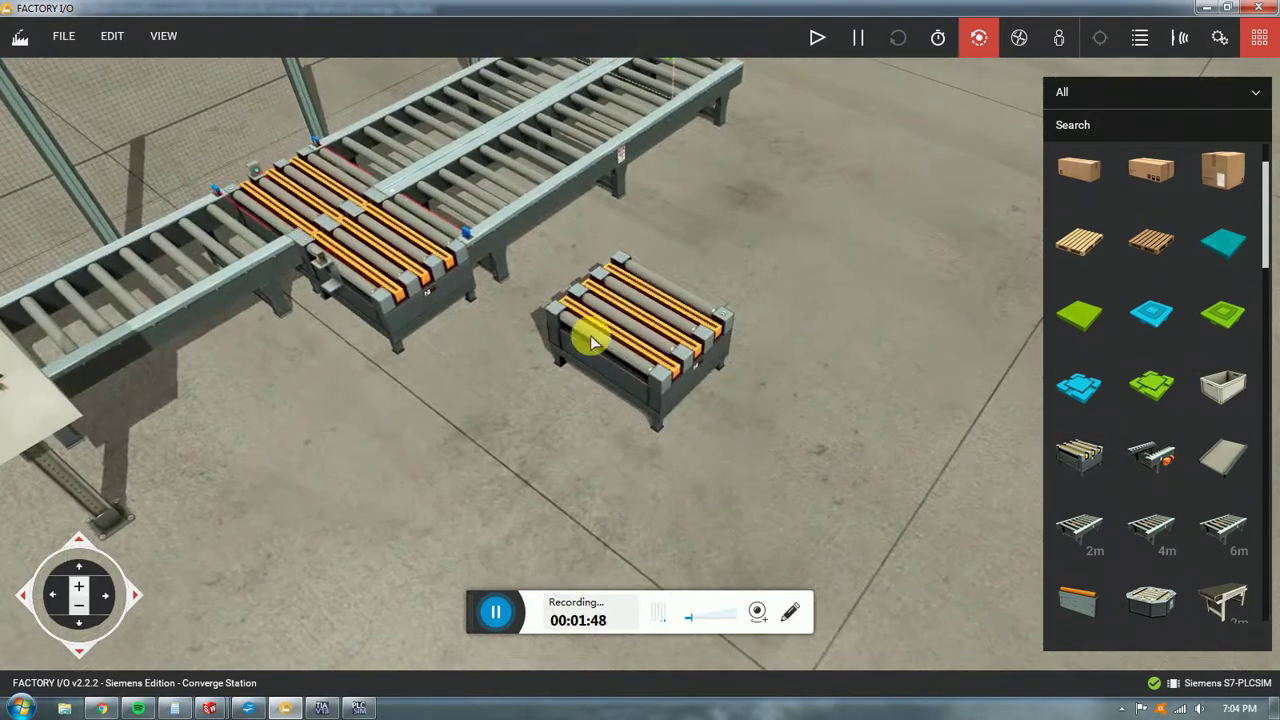
{"action": "scroll", "coordinate": [646, 271], "scroll_direction": "down", "scroll_amount": 3}
{"action": "scroll", "coordinate": [649, 275], "scroll_direction": "up", "scroll_amount": 6}
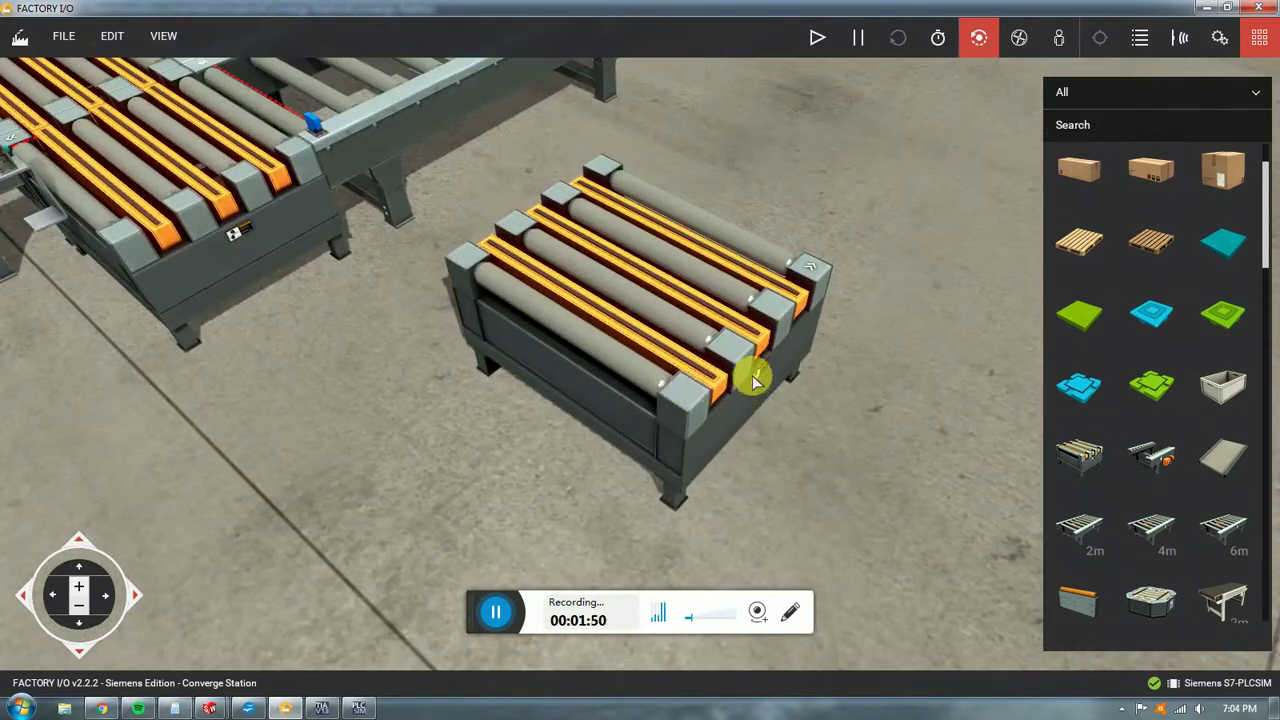
- Hide the parts palette and display the actuator tags on the scene's parts
{"action": "left_click", "coordinate": [1258, 40]}
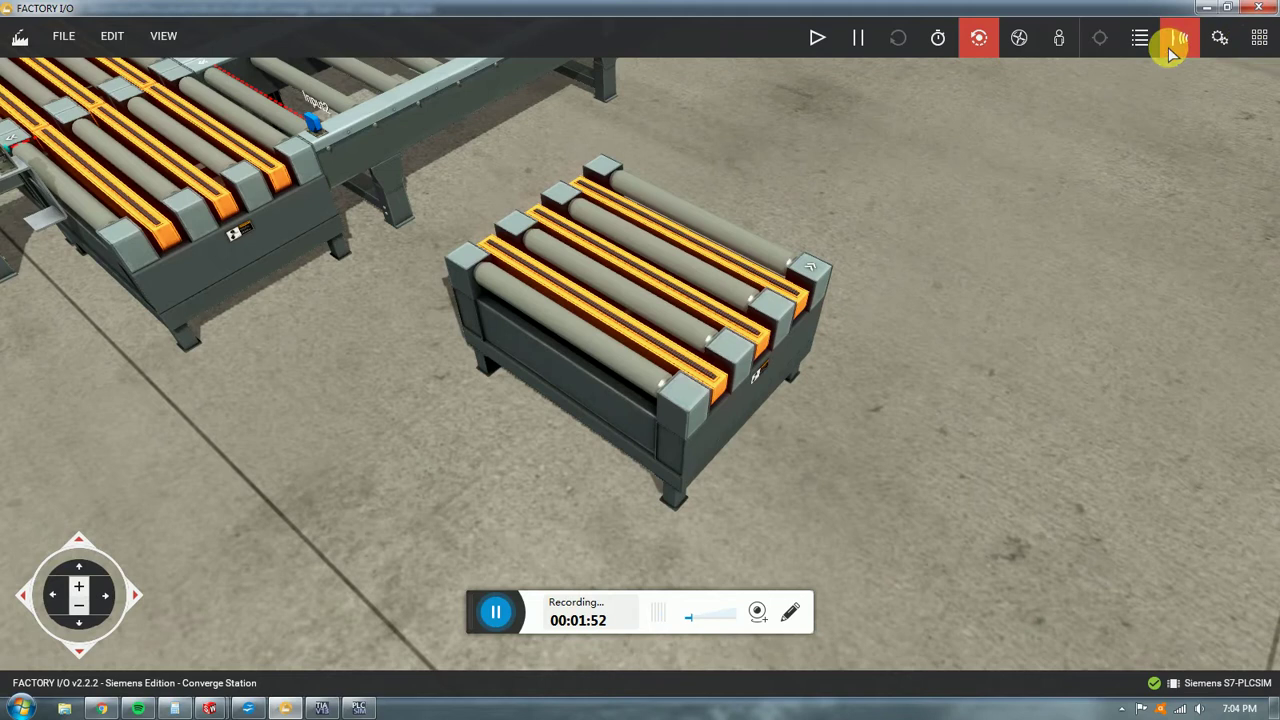
{"action": "left_click", "coordinate": [1220, 38]}
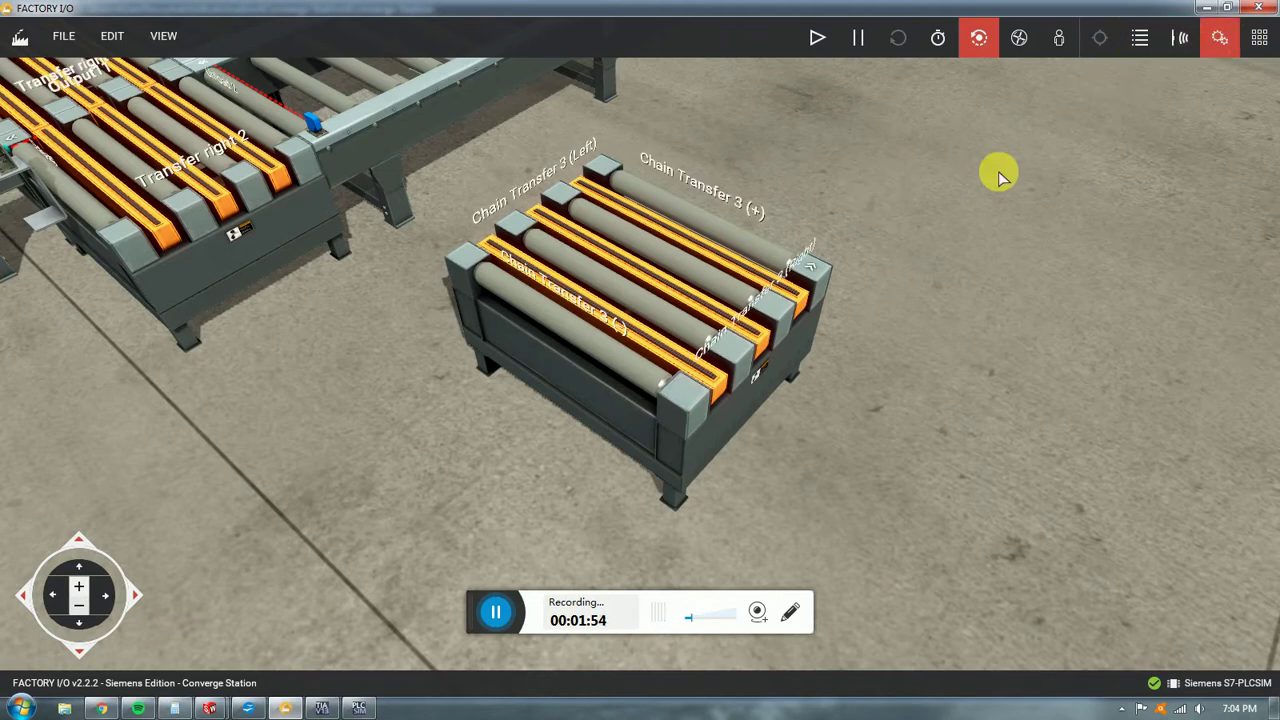
{"action": "double_click", "coordinate": [662, 256]}
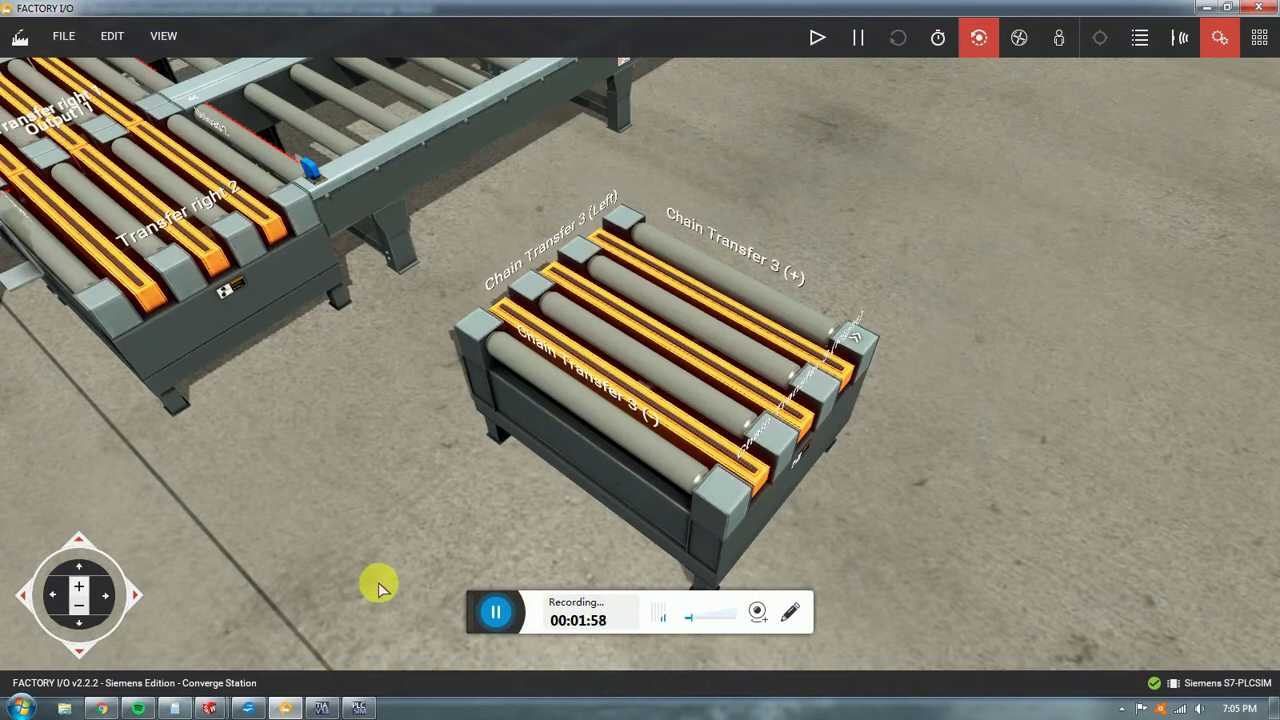
- Delete the extra chain transfer standing on the floor beside the station
{"action": "left_click", "coordinate": [766, 366]}
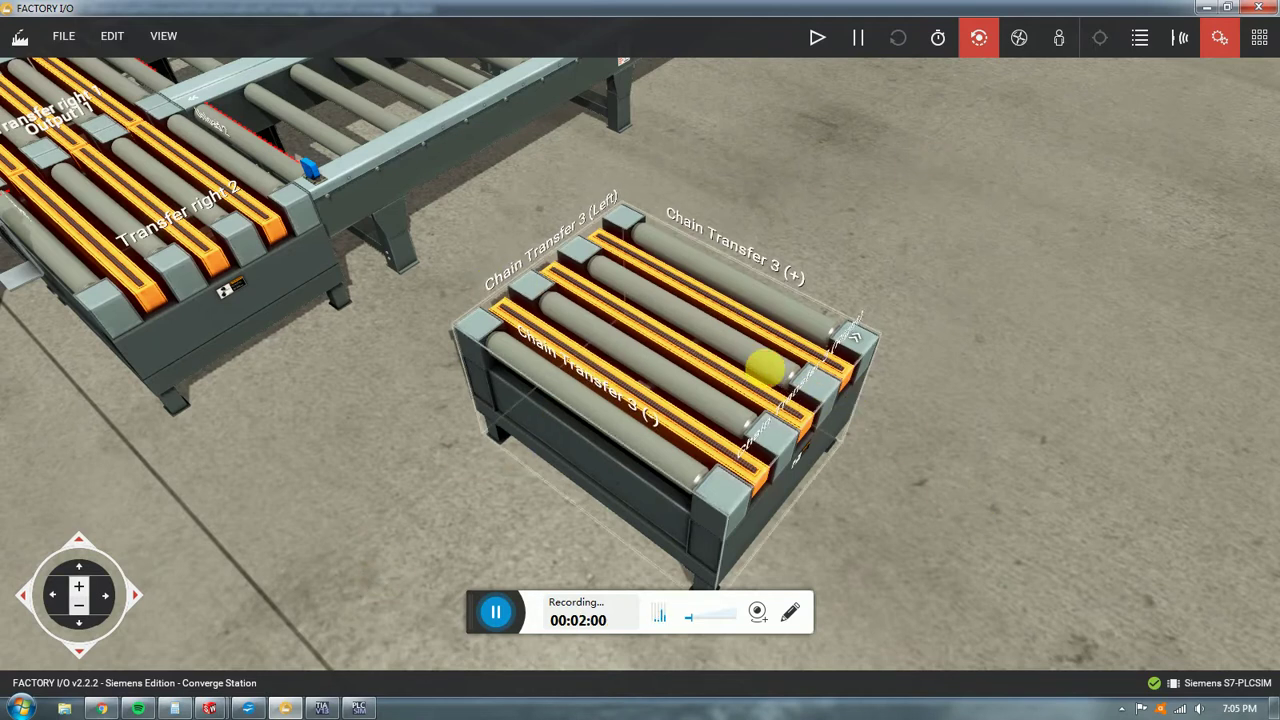
{"action": "scroll", "coordinate": [810, 325], "scroll_direction": "down", "scroll_amount": 3}
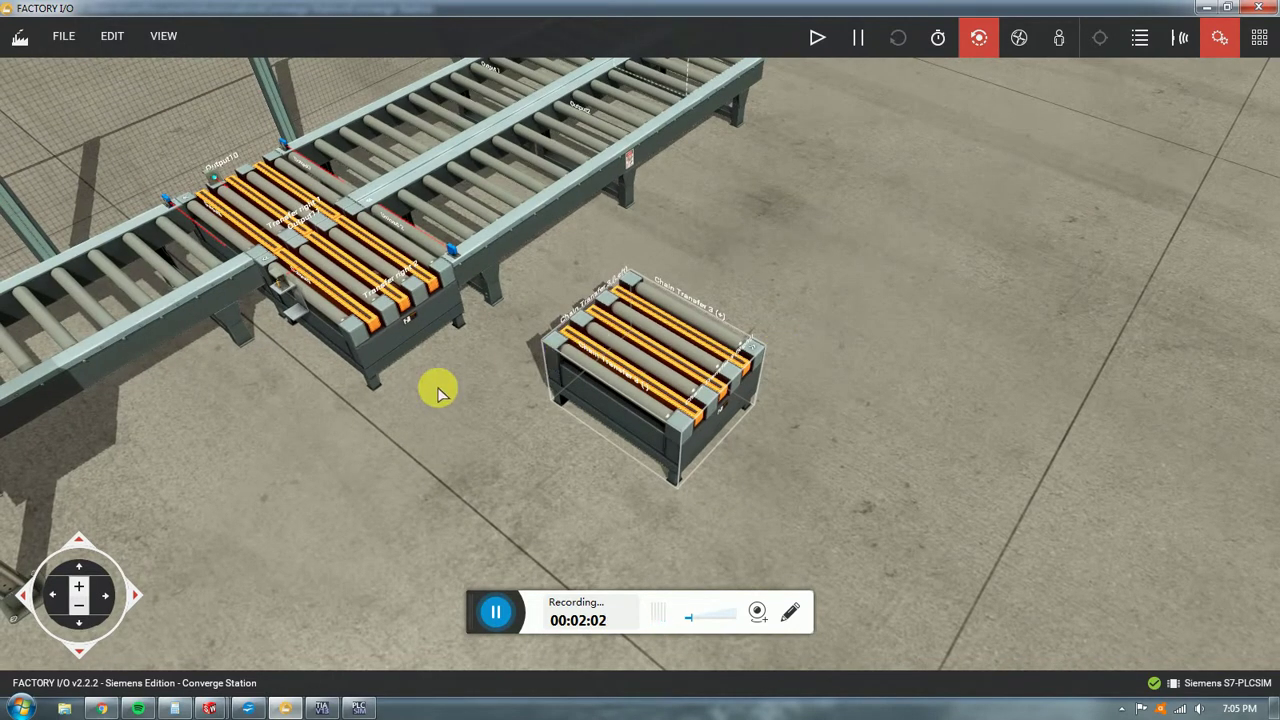
{"action": "key", "text": "Delete"}
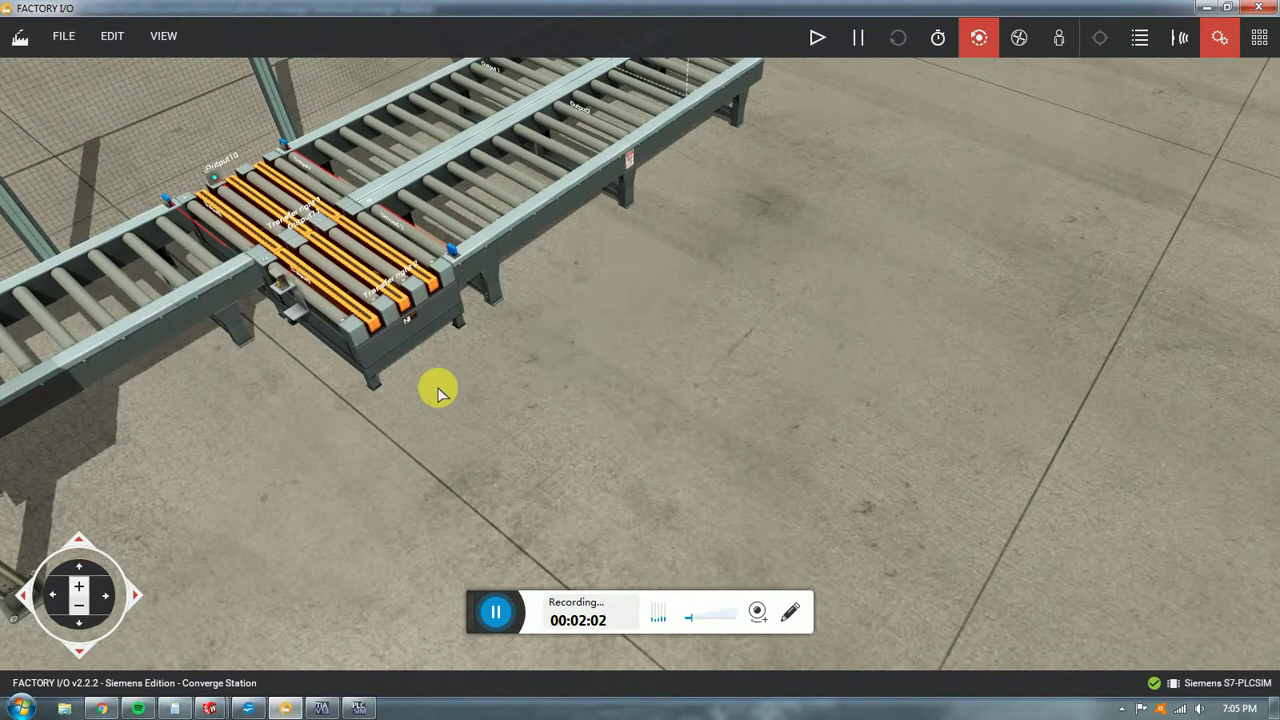
- Examine the tagged actuators around the station's chain transfers, zooming in on the part tagged Output10
{"action": "double_click", "coordinate": [404, 196]}
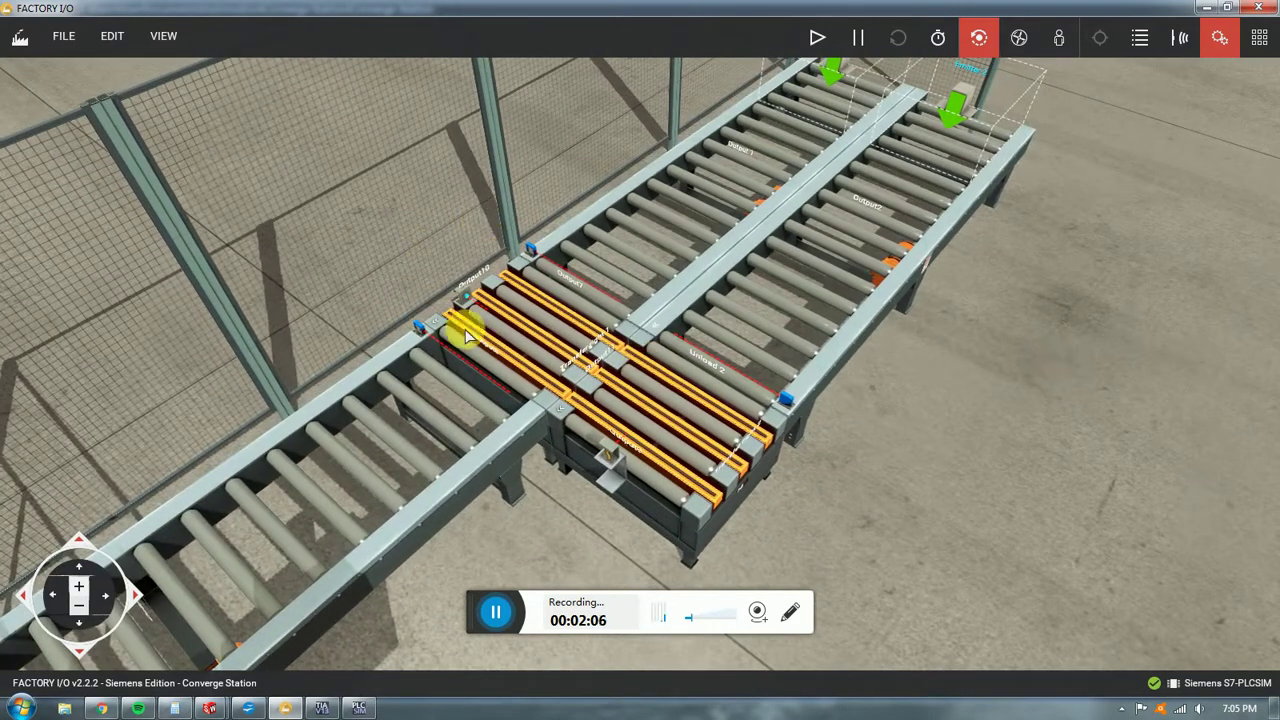
{"action": "scroll", "coordinate": [465, 335], "scroll_direction": "down", "scroll_amount": 3}
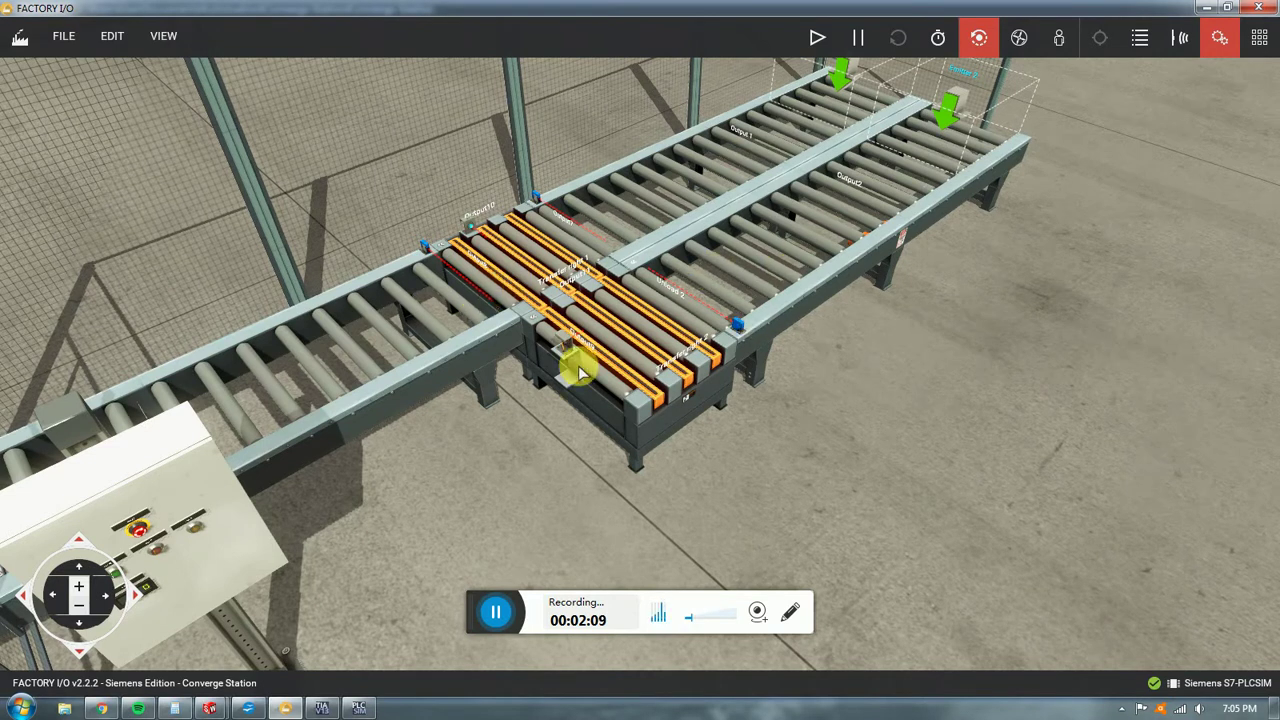
{"action": "double_click", "coordinate": [572, 266]}
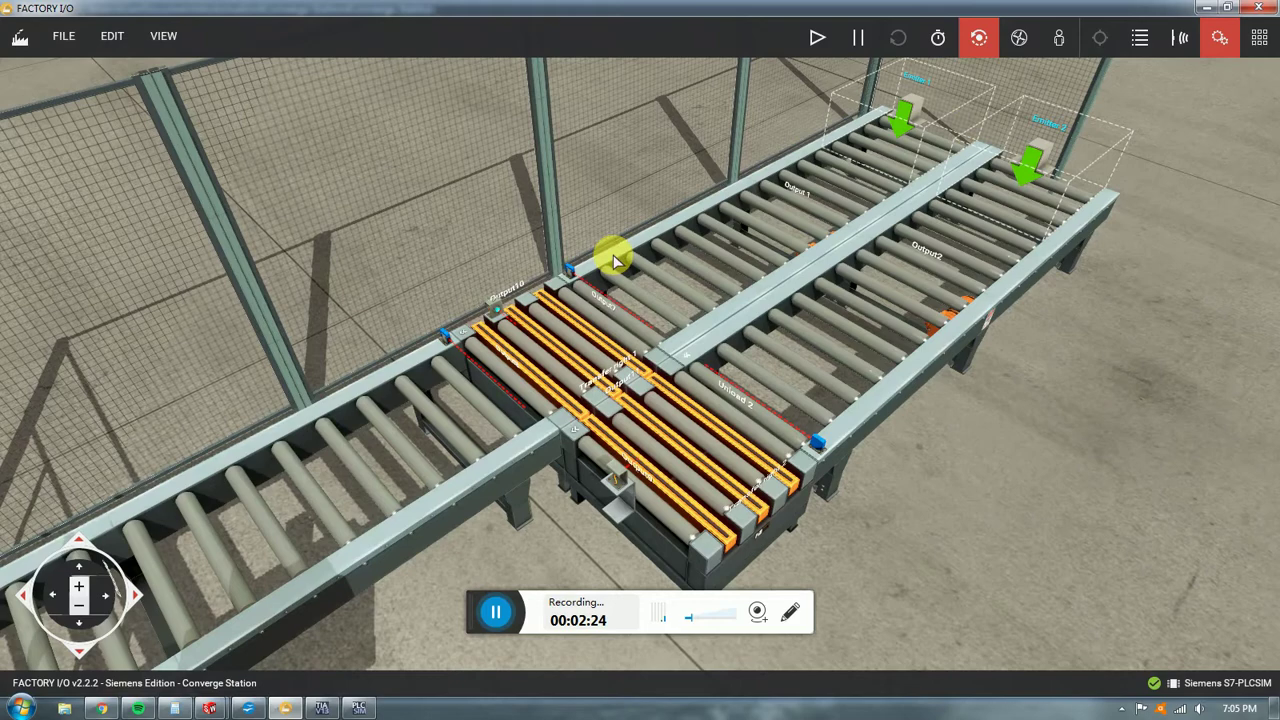
{"action": "scroll", "coordinate": [572, 274], "scroll_direction": "down", "scroll_amount": 3}
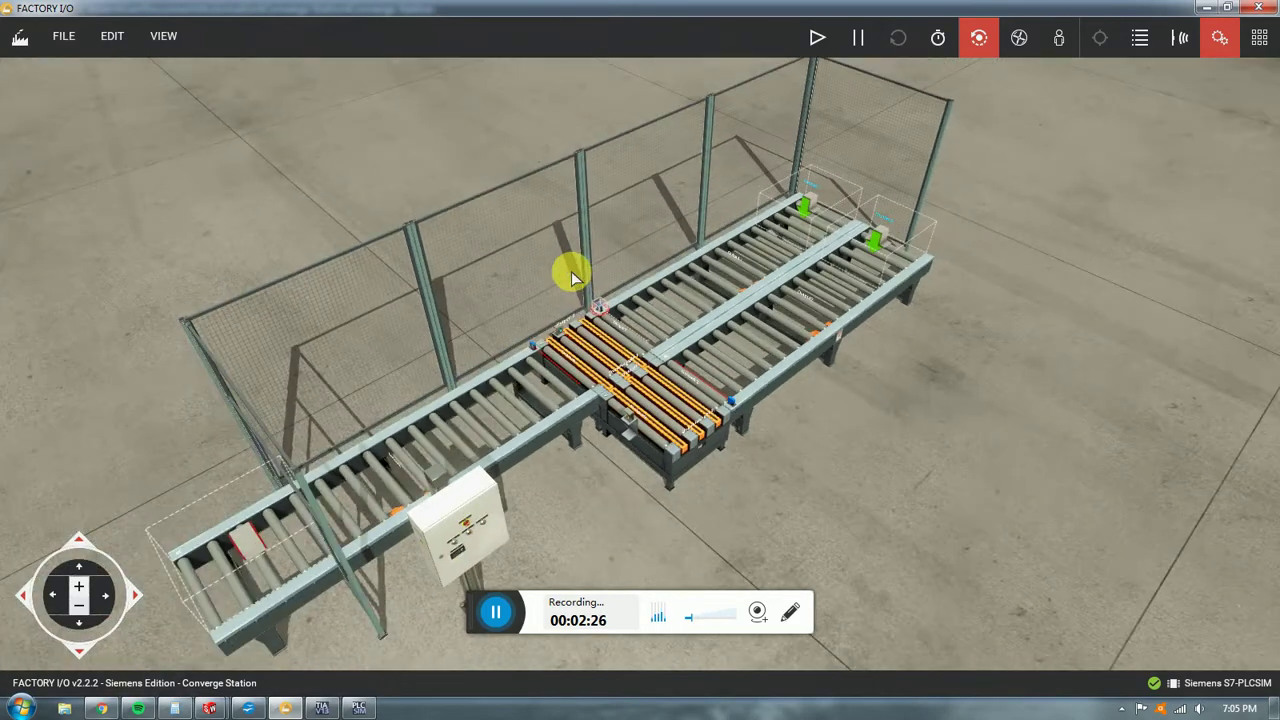
{"action": "scroll", "coordinate": [574, 277], "scroll_direction": "up", "scroll_amount": 8}
{"action": "scroll", "coordinate": [477, 354], "scroll_direction": "down", "scroll_amount": 3}
{"action": "left_click", "coordinate": [242, 225]}
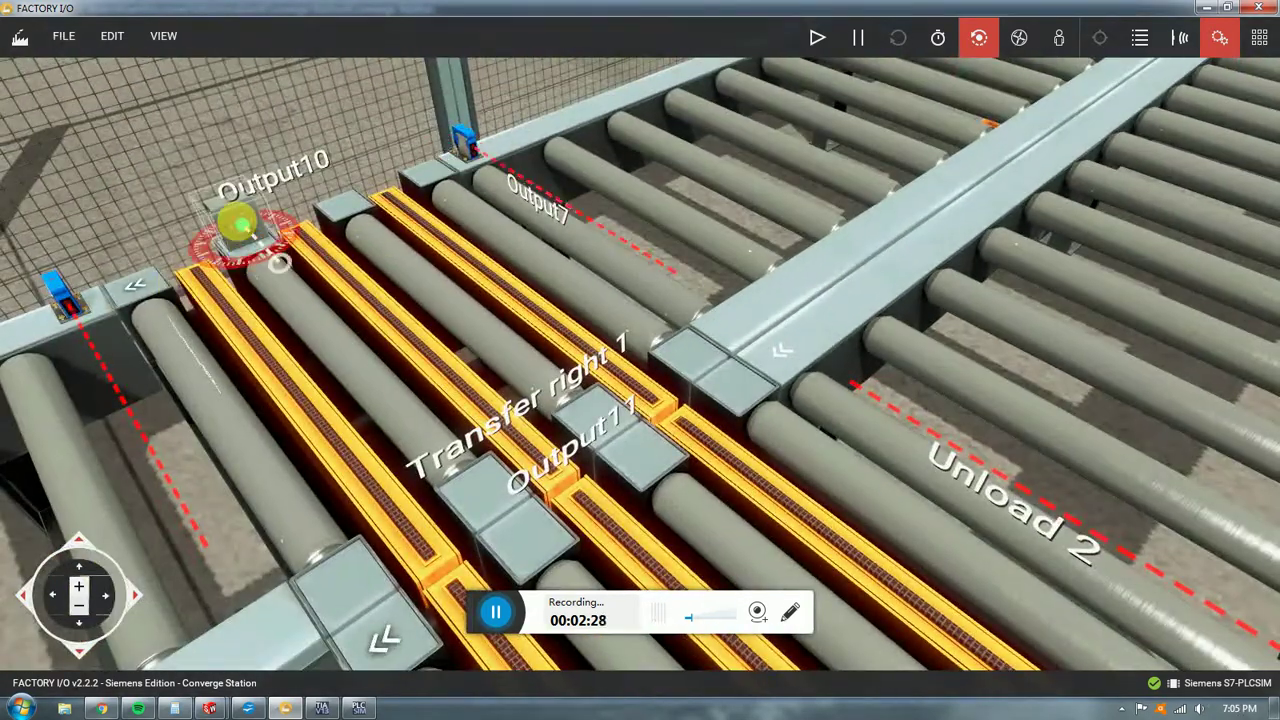
- Open the parts palette and browse down to the sensors
{"action": "scroll", "coordinate": [634, 292], "scroll_direction": "down", "scroll_amount": 2}
{"action": "left_click", "coordinate": [1259, 38]}
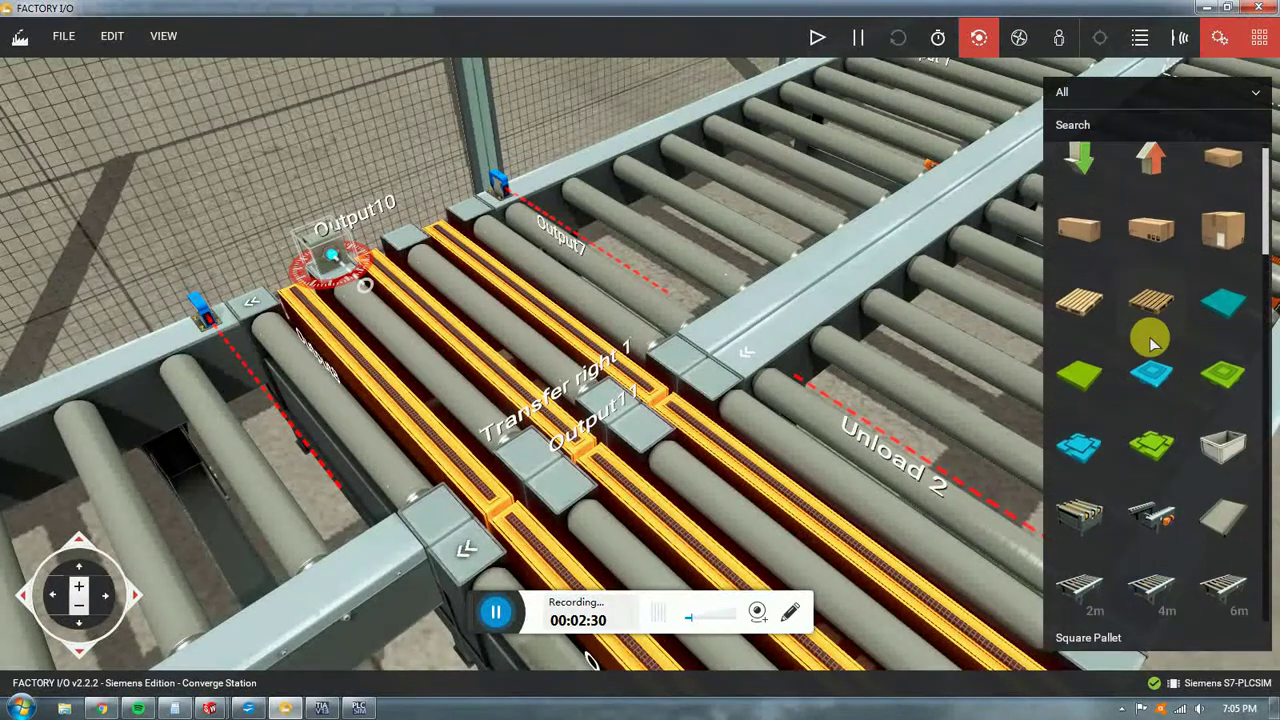
{"action": "scroll", "coordinate": [1150, 340], "scroll_direction": "down", "scroll_amount": 6}
{"action": "scroll", "coordinate": [1071, 423], "scroll_direction": "down", "scroll_amount": 1}
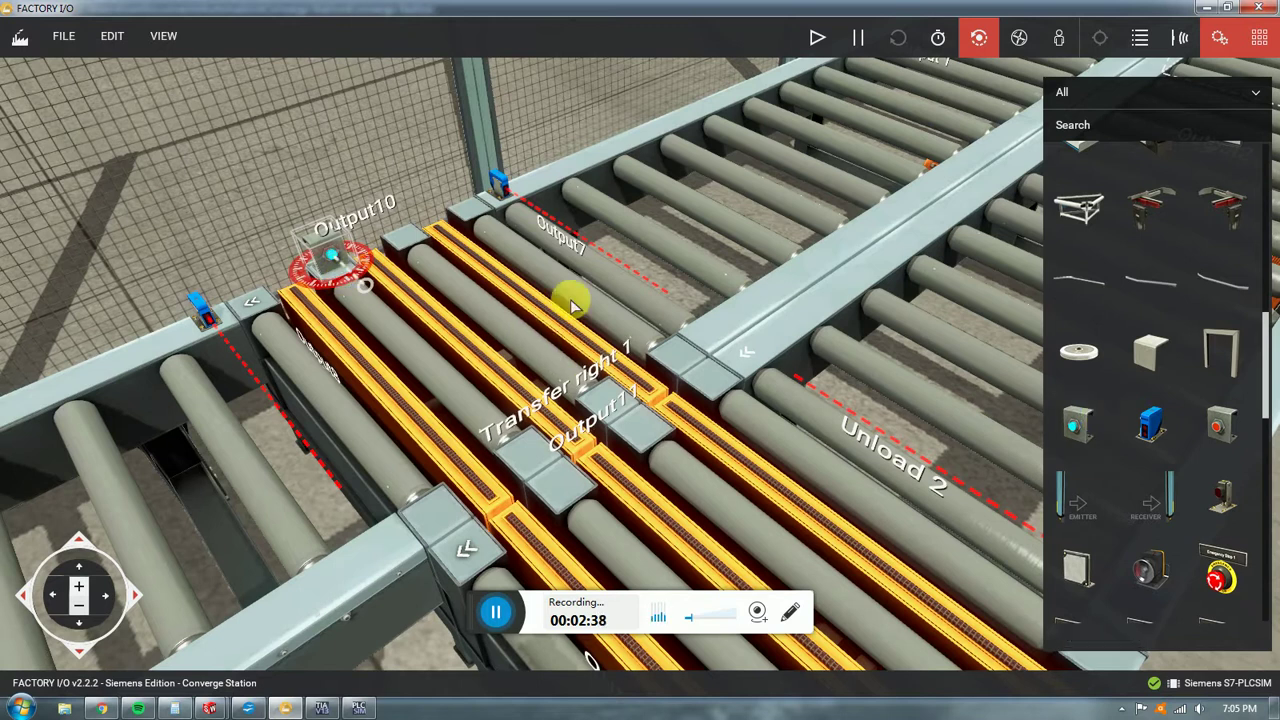
- Inspect the blue sensor at the entry conveyor's end beside the rear chain transfer and its position in the station
{"action": "left_click", "coordinate": [498, 277]}
{"action": "scroll", "coordinate": [486, 266], "scroll_direction": "down", "scroll_amount": 3}
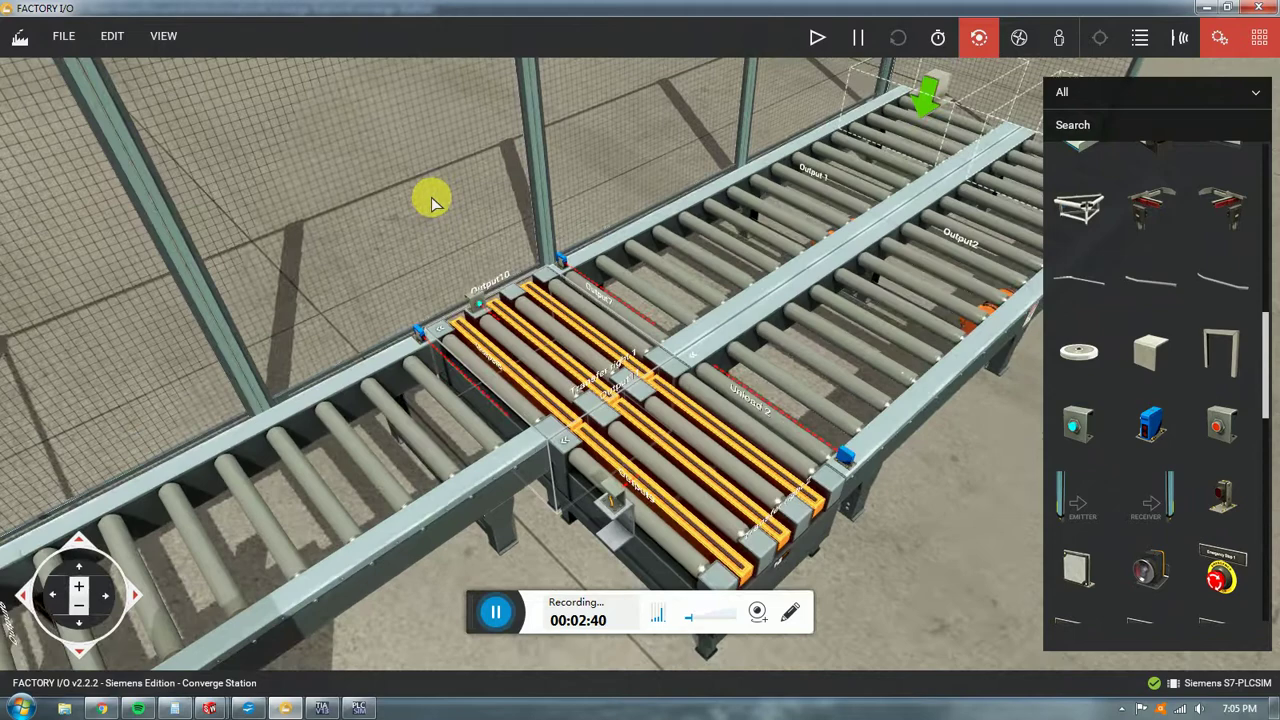
{"action": "scroll", "coordinate": [429, 197], "scroll_direction": "down", "scroll_amount": 2}
{"action": "scroll", "coordinate": [597, 333], "scroll_direction": "up", "scroll_amount": 2}
{"action": "scroll", "coordinate": [597, 333], "scroll_direction": "up", "scroll_amount": 5}
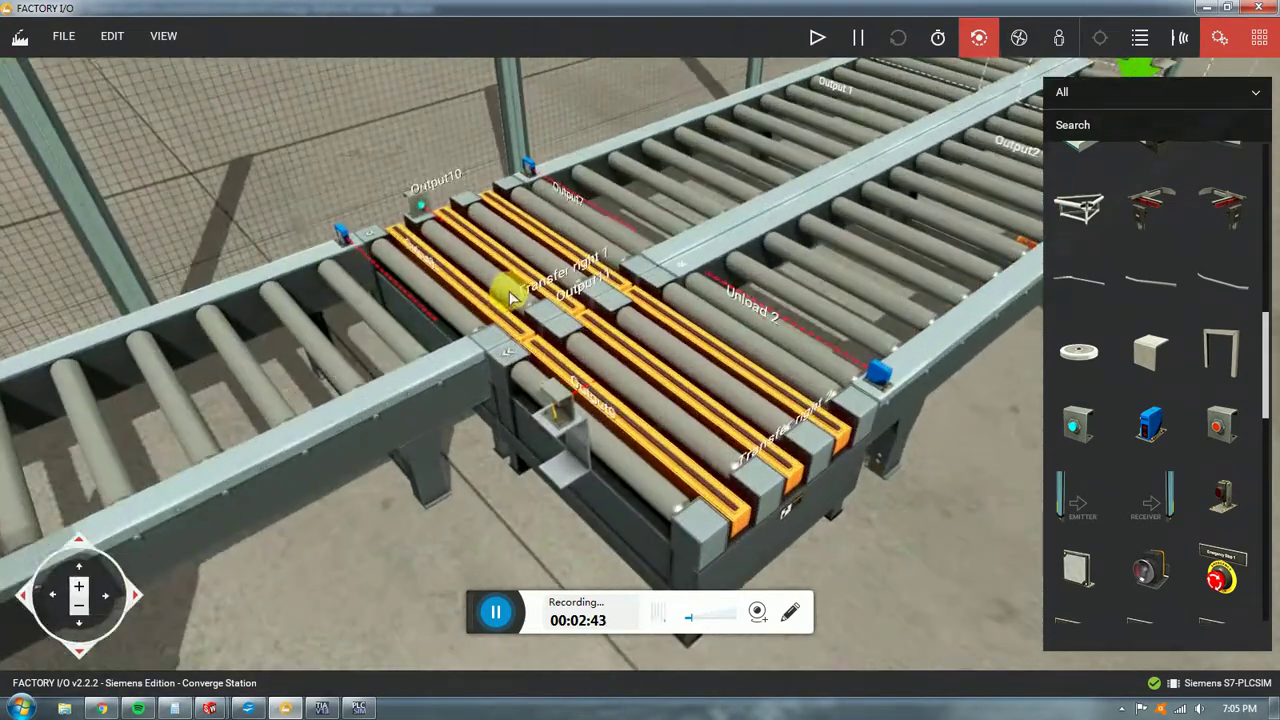
{"action": "left_click", "coordinate": [530, 166]}
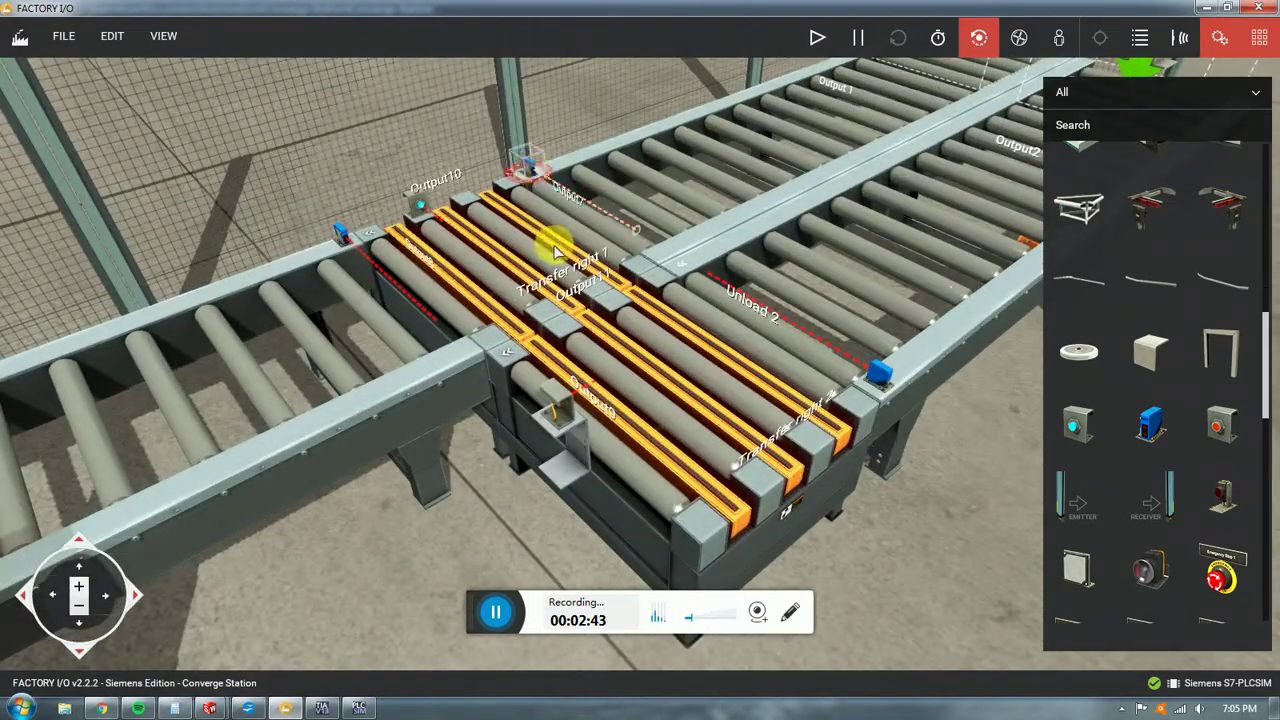
{"action": "double_click", "coordinate": [554, 246]}
{"action": "scroll", "coordinate": [628, 215], "scroll_direction": "down", "scroll_amount": 4}
{"action": "left_click", "coordinate": [491, 100]}
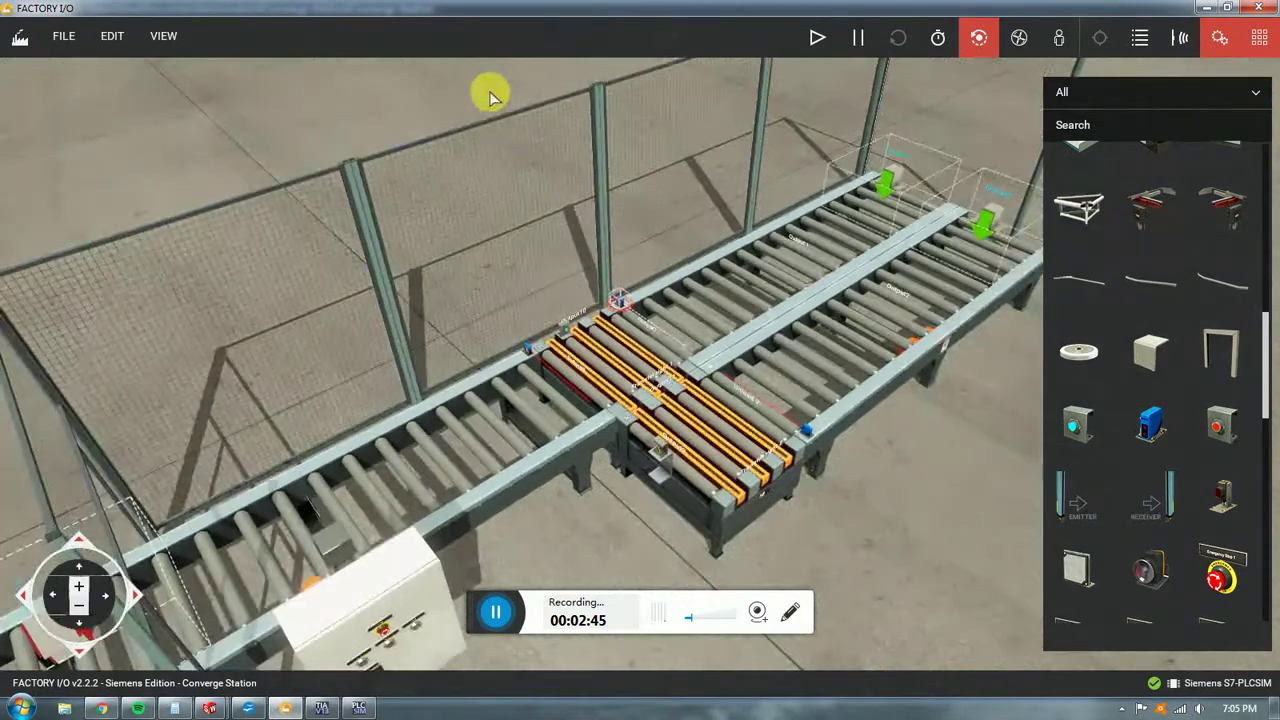
- Select the sensor at the end of the rear chain transfer, tagged Output10, and examine it and its surroundings up close
{"action": "scroll", "coordinate": [566, 309], "scroll_direction": "up", "scroll_amount": 4}
{"action": "left_click", "coordinate": [443, 285]}
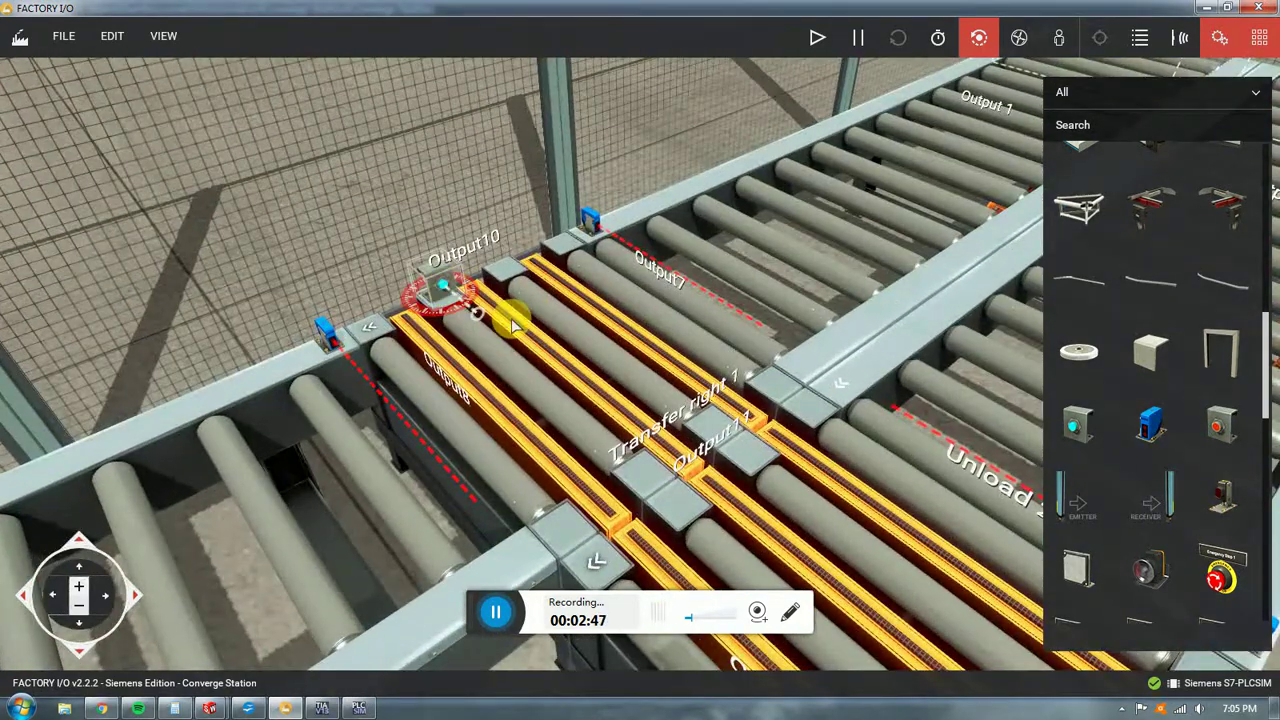
{"action": "scroll", "coordinate": [508, 318], "scroll_direction": "down", "scroll_amount": 3}
{"action": "scroll", "coordinate": [464, 317], "scroll_direction": "up", "scroll_amount": 4}
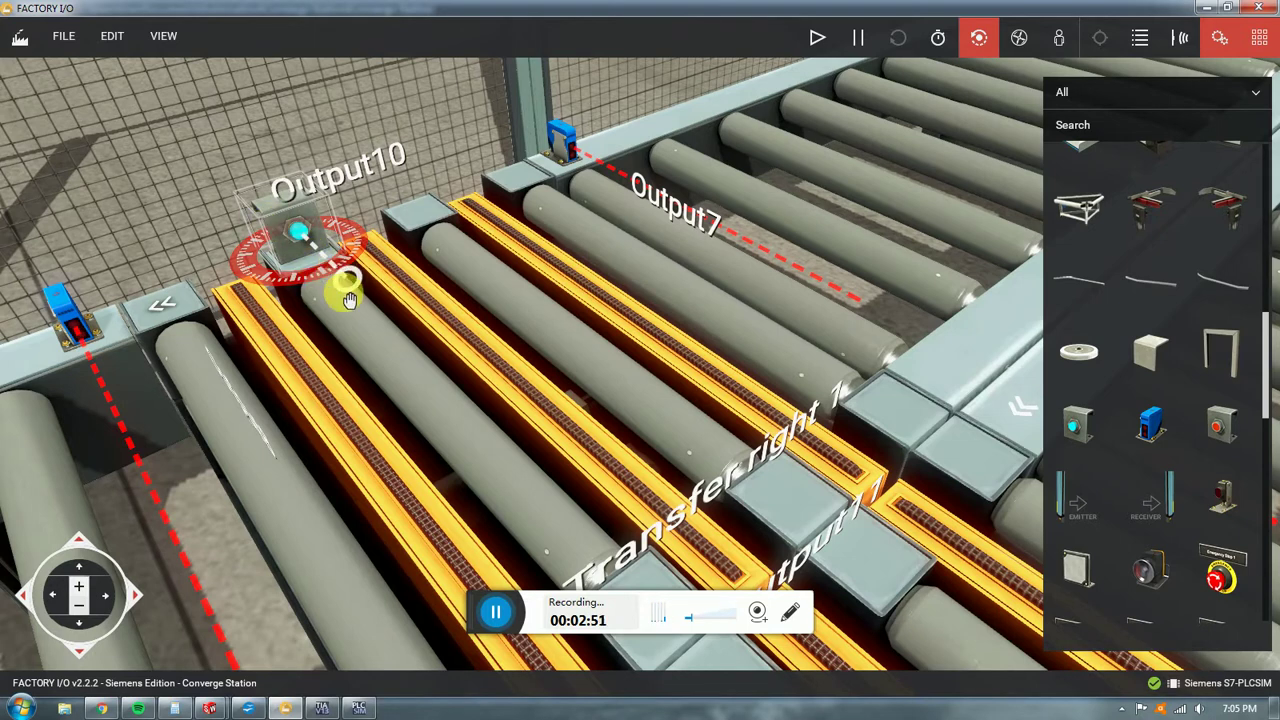
{"action": "scroll", "coordinate": [371, 303], "scroll_direction": "down", "scroll_amount": 2}
{"action": "scroll", "coordinate": [371, 303], "scroll_direction": "down", "scroll_amount": 2}
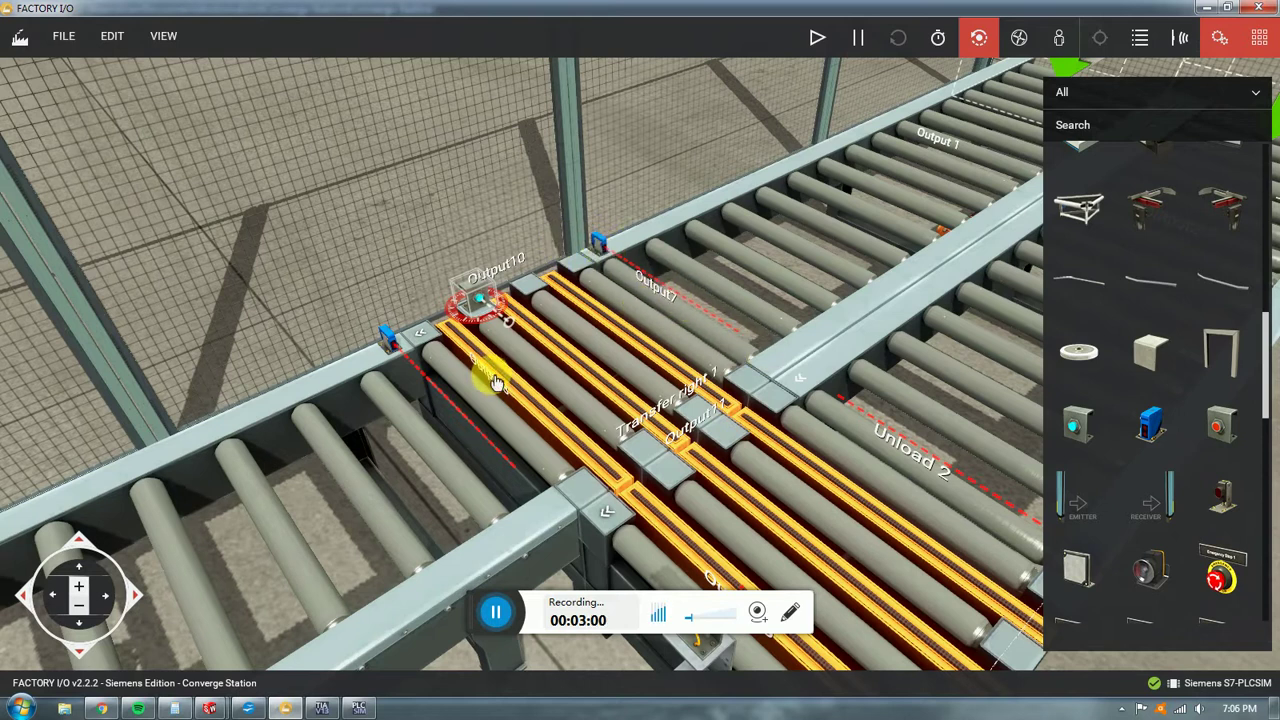
{"action": "scroll", "coordinate": [549, 337], "scroll_direction": "down", "scroll_amount": 1}
{"action": "right_click_drag", "start_coordinate": [548, 342], "coordinate": [523, 323]}
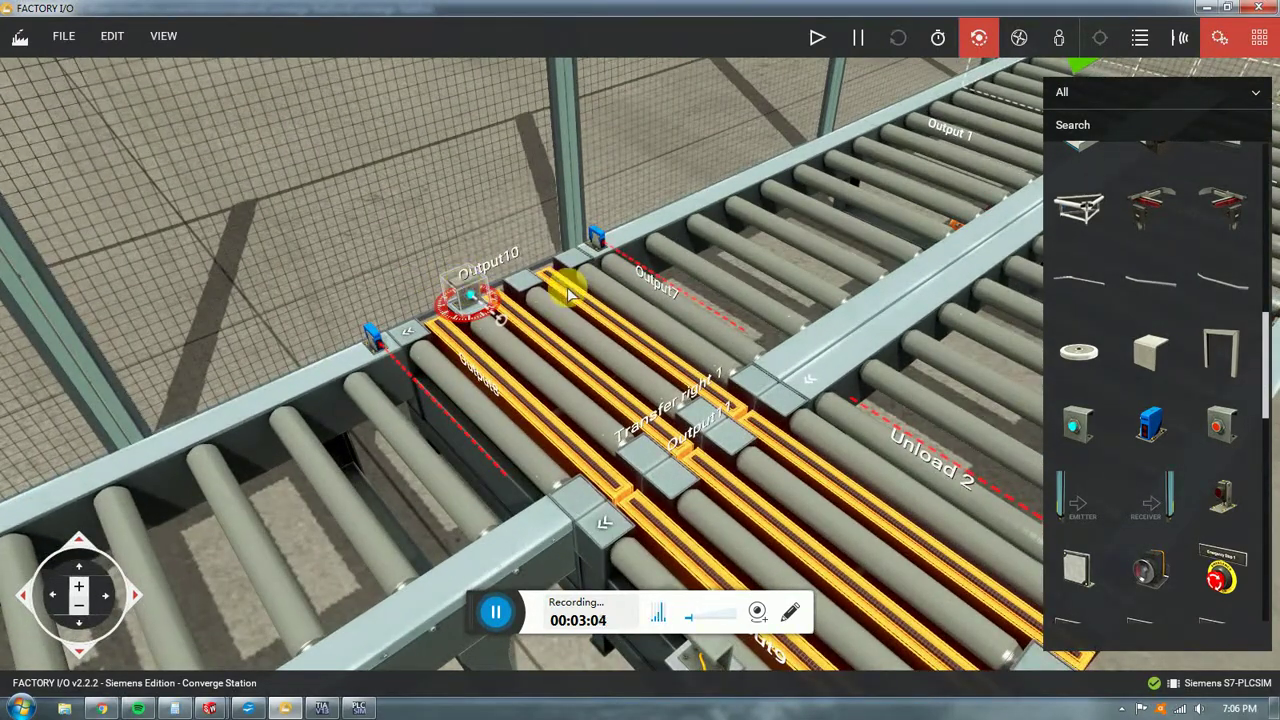
{"action": "right_click_drag", "start_coordinate": [548, 277], "coordinate": [530, 298]}
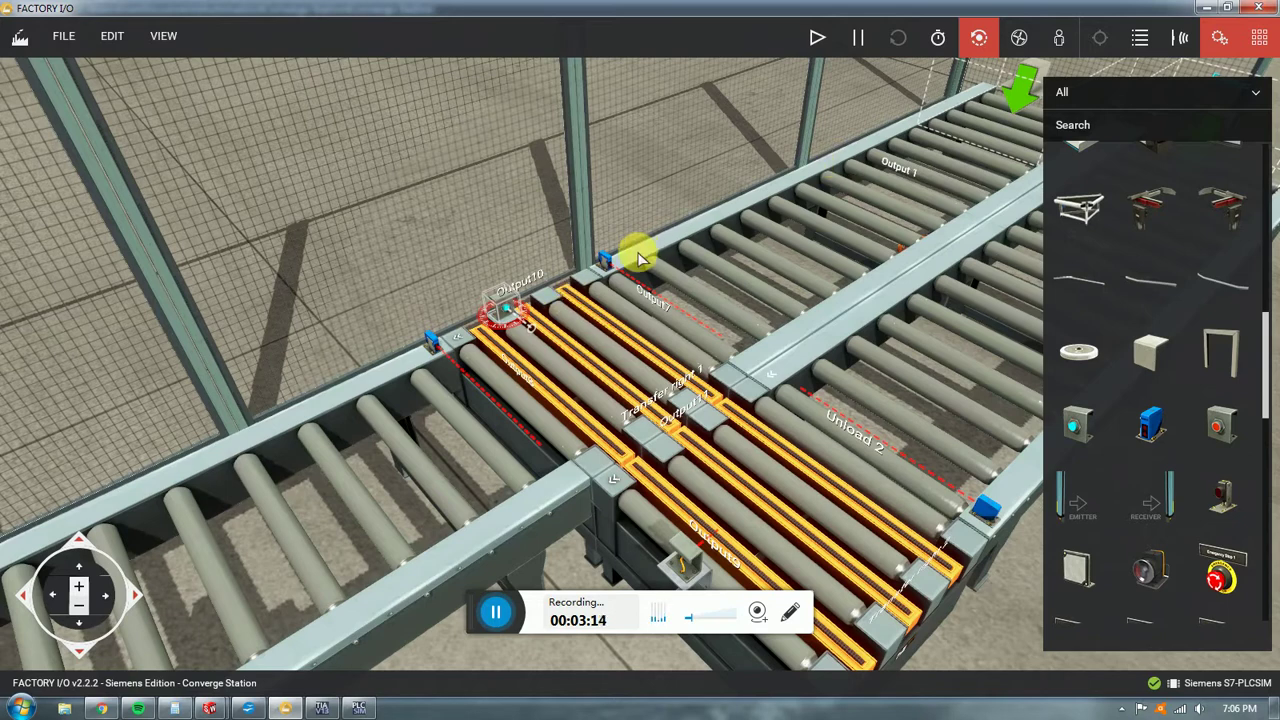
- Hide the parts palette and the actuator tags, and bring the whole station into view
{"action": "scroll", "coordinate": [640, 258], "scroll_direction": "down", "scroll_amount": 4}
{"action": "left_click", "coordinate": [1259, 37]}
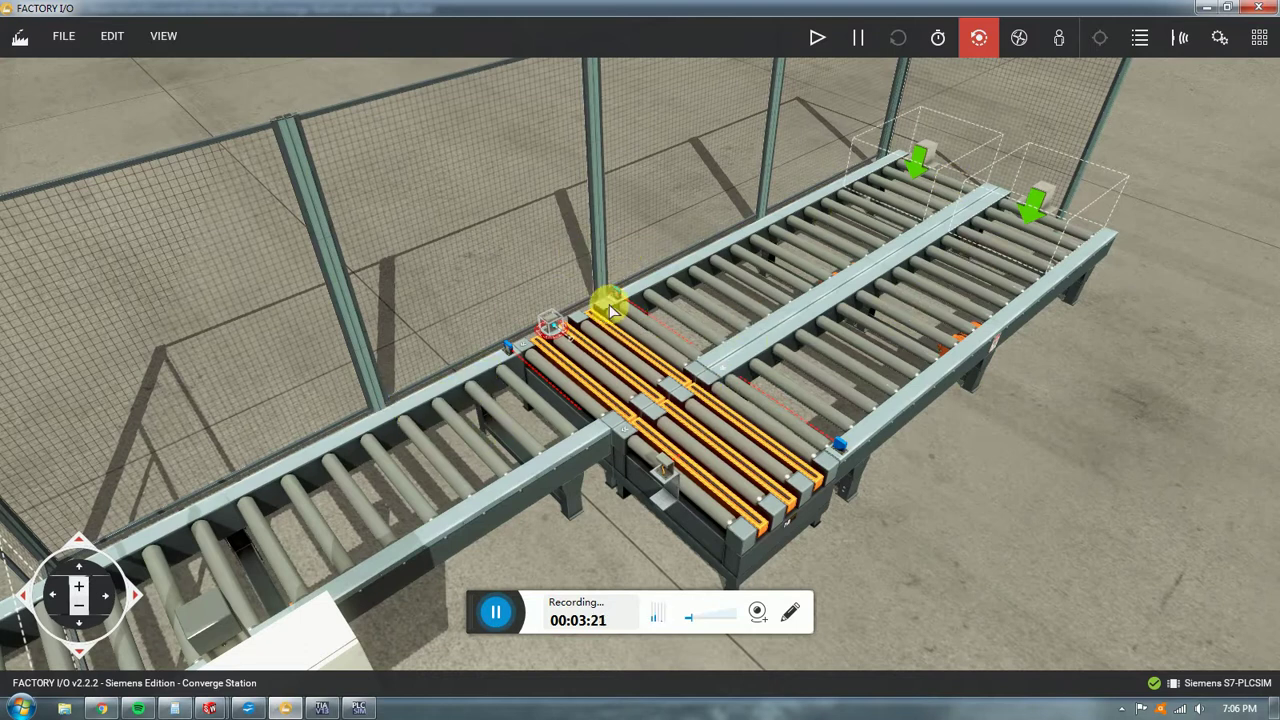
{"action": "scroll", "coordinate": [722, 319], "scroll_direction": "down", "scroll_amount": 3}
{"action": "right_click_drag", "start_coordinate": [660, 520], "coordinate": [502, 461]}
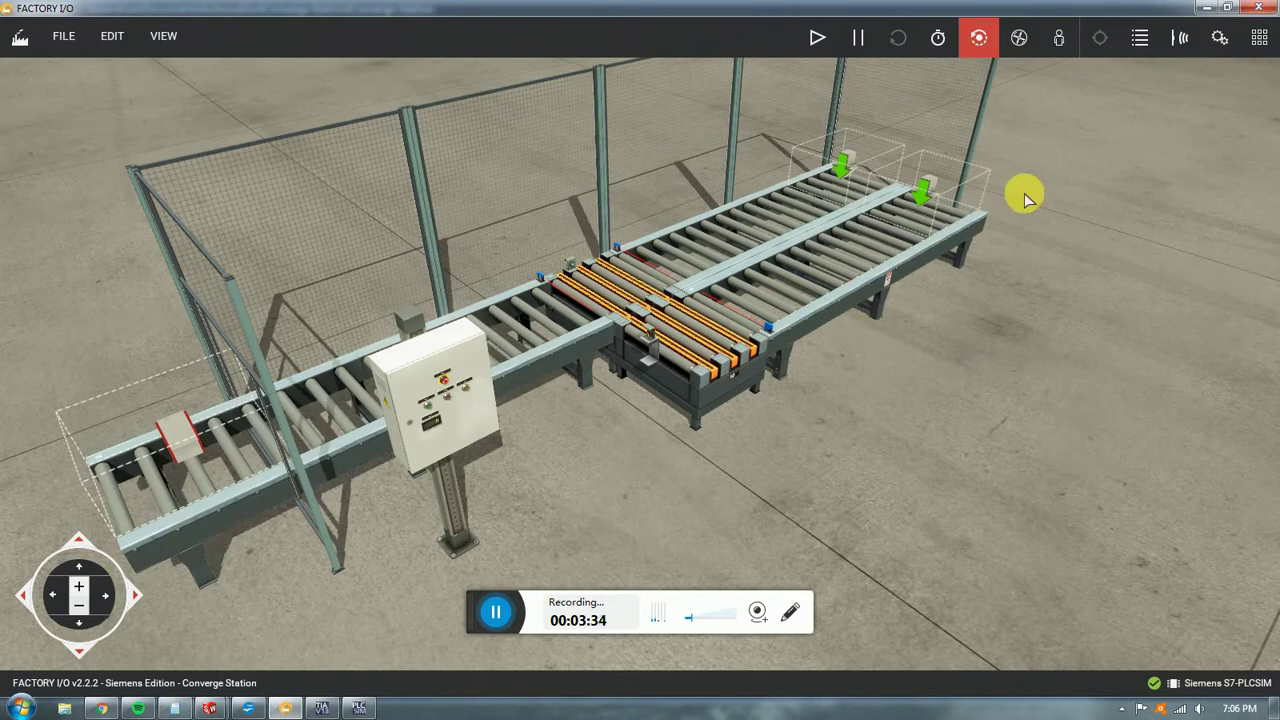
{"action": "middle_click_drag", "start_coordinate": [900, 377], "coordinate": [697, 270]}
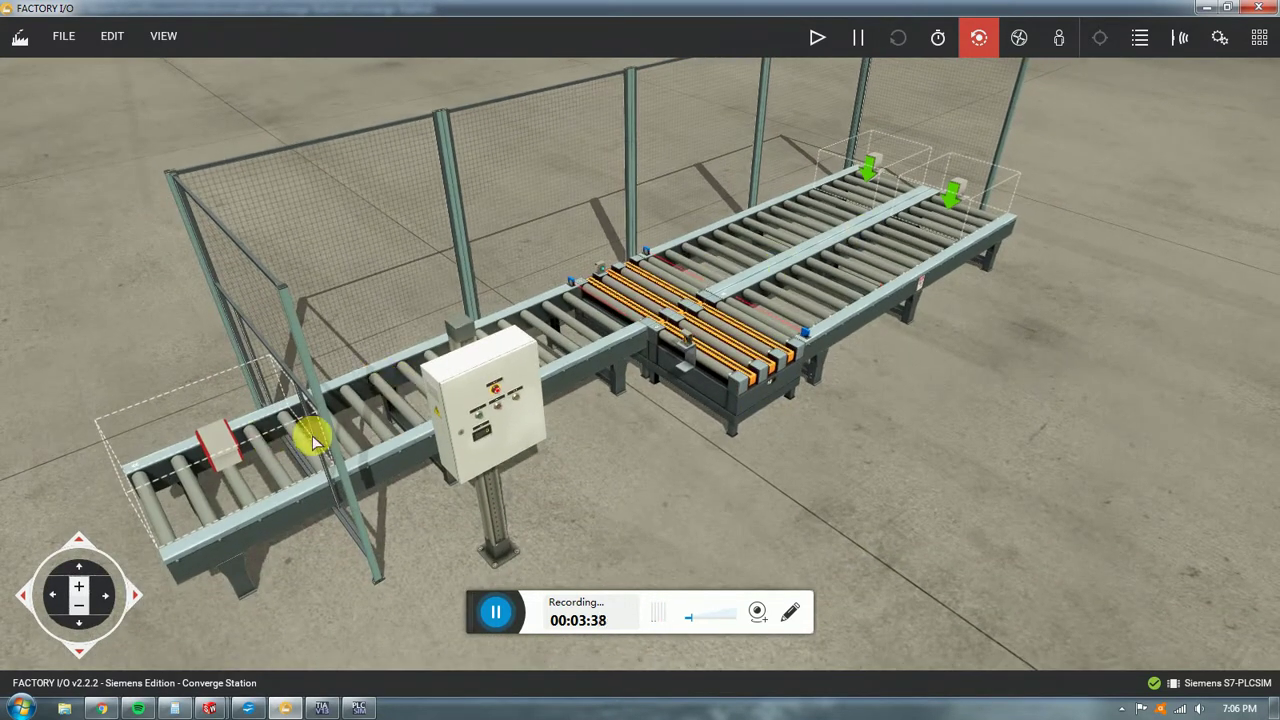
- Inspect the sensors around the chain transfers, selecting the one mounted on the front transfer's side
{"action": "scroll", "coordinate": [626, 437], "scroll_direction": "up", "scroll_amount": 8}
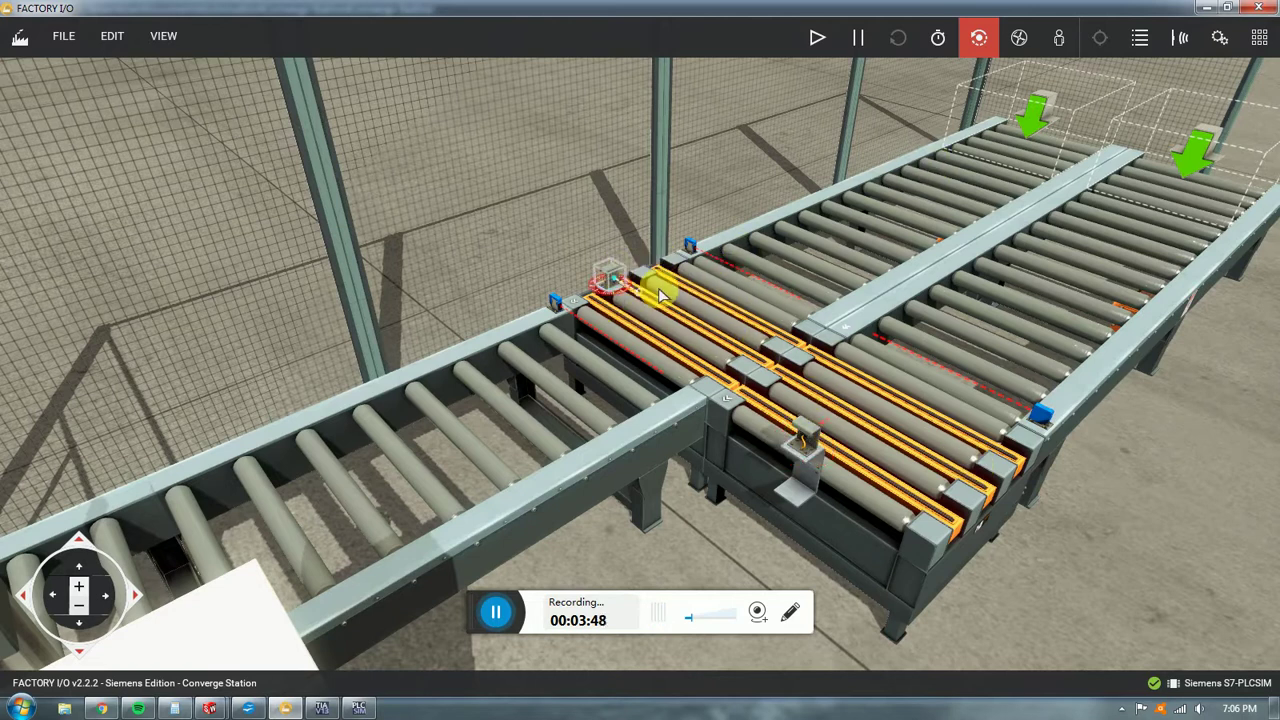
{"action": "left_click", "coordinate": [812, 437]}
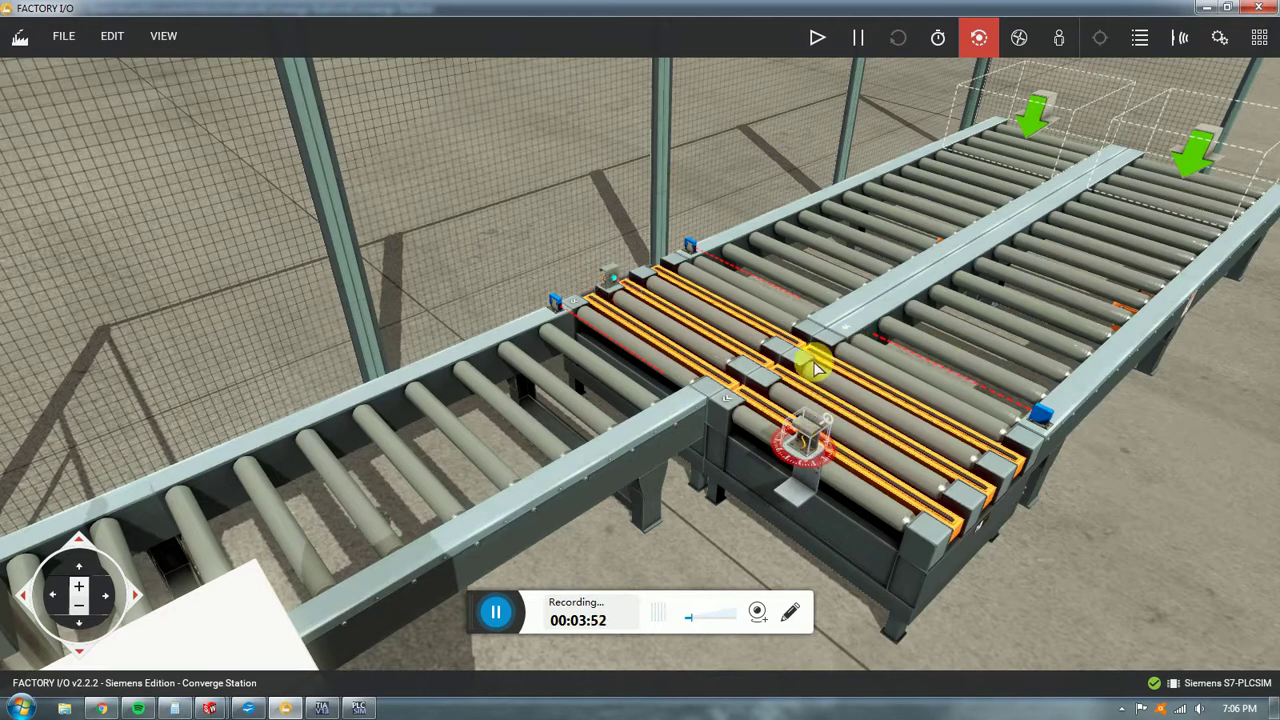
{"action": "scroll", "coordinate": [855, 415], "scroll_direction": "down", "scroll_amount": 3}
{"action": "left_click", "coordinate": [838, 375]}
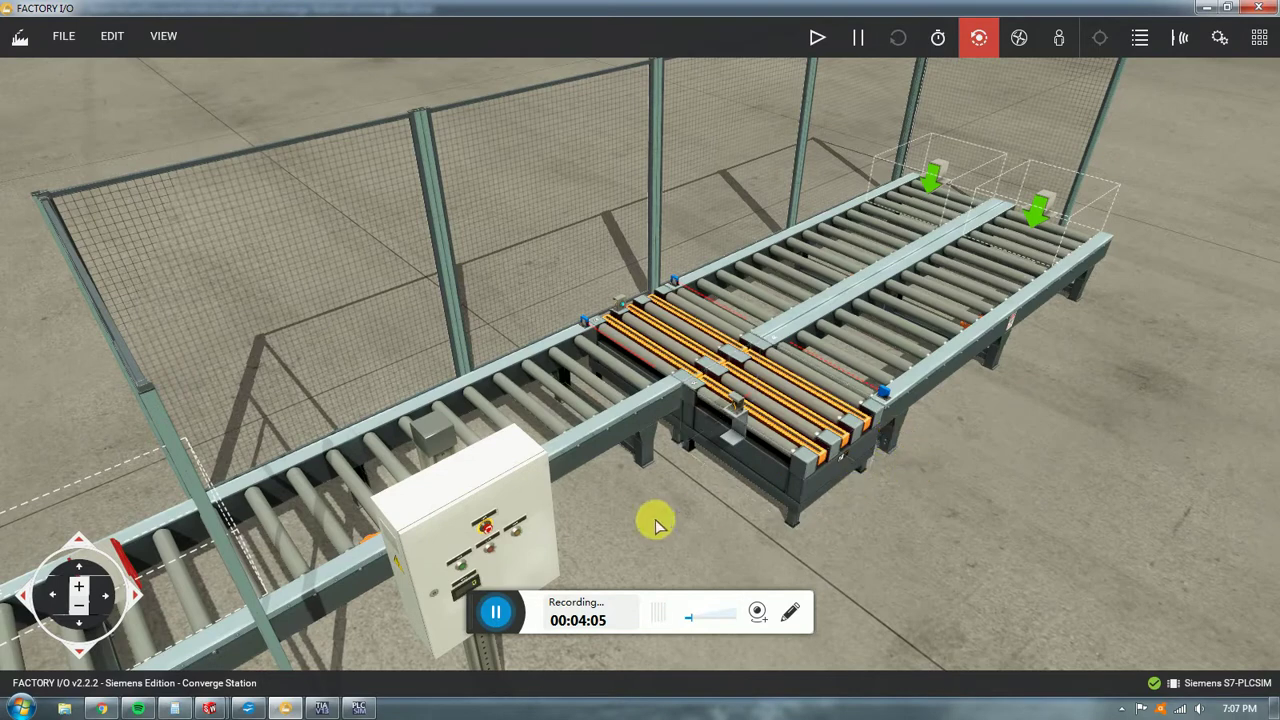
- Examine the control cabinet with its emergency stop, push buttons and display from several angles beside the exit conveyor
{"action": "right_click_drag", "start_coordinate": [657, 520], "coordinate": [654, 383]}
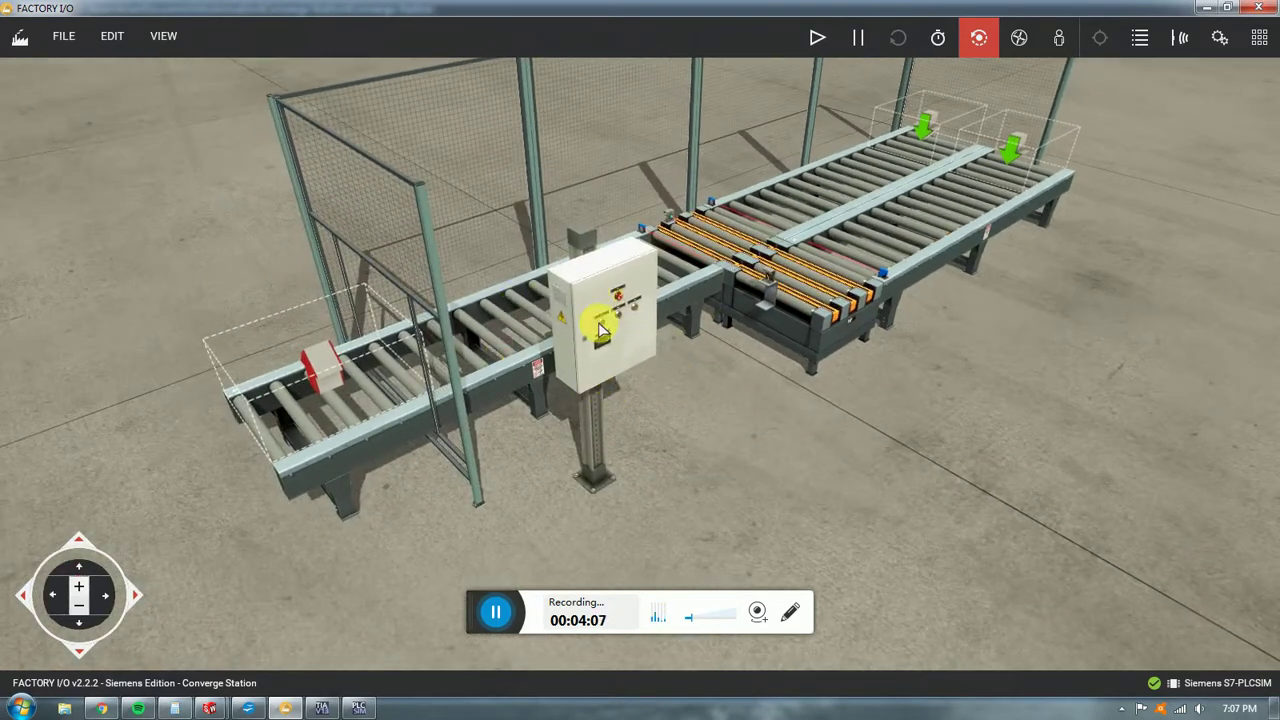
{"action": "scroll", "coordinate": [600, 329], "scroll_direction": "up", "scroll_amount": 5}
{"action": "scroll", "coordinate": [586, 311], "scroll_direction": "down", "scroll_amount": 2}
{"action": "middle_click_drag", "start_coordinate": [586, 311], "coordinate": [626, 371]}
{"action": "scroll", "coordinate": [626, 371], "scroll_direction": "down", "scroll_amount": 2}
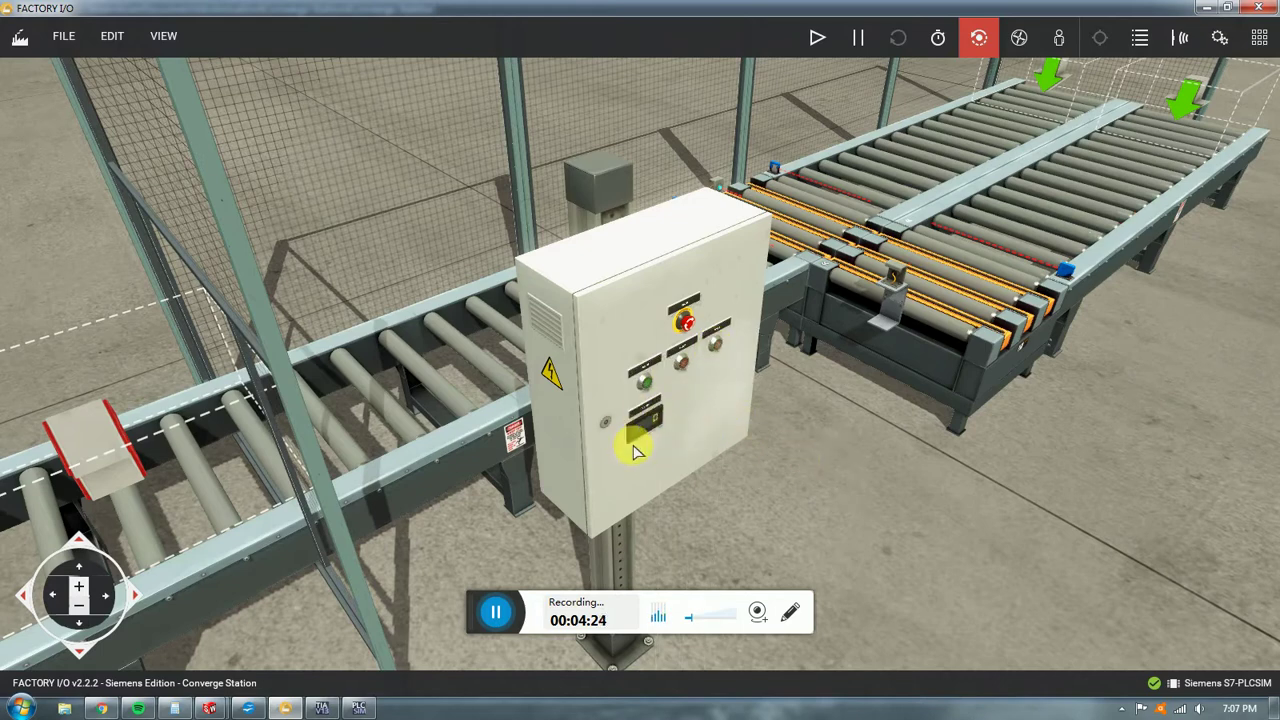
{"action": "right_click_drag", "start_coordinate": [632, 452], "coordinate": [634, 383]}
{"action": "scroll", "coordinate": [634, 383], "scroll_direction": "down", "scroll_amount": 1}
{"action": "scroll", "coordinate": [634, 160], "scroll_direction": "up", "scroll_amount": 4}
{"action": "right_click_drag", "start_coordinate": [635, 146], "coordinate": [633, 276]}
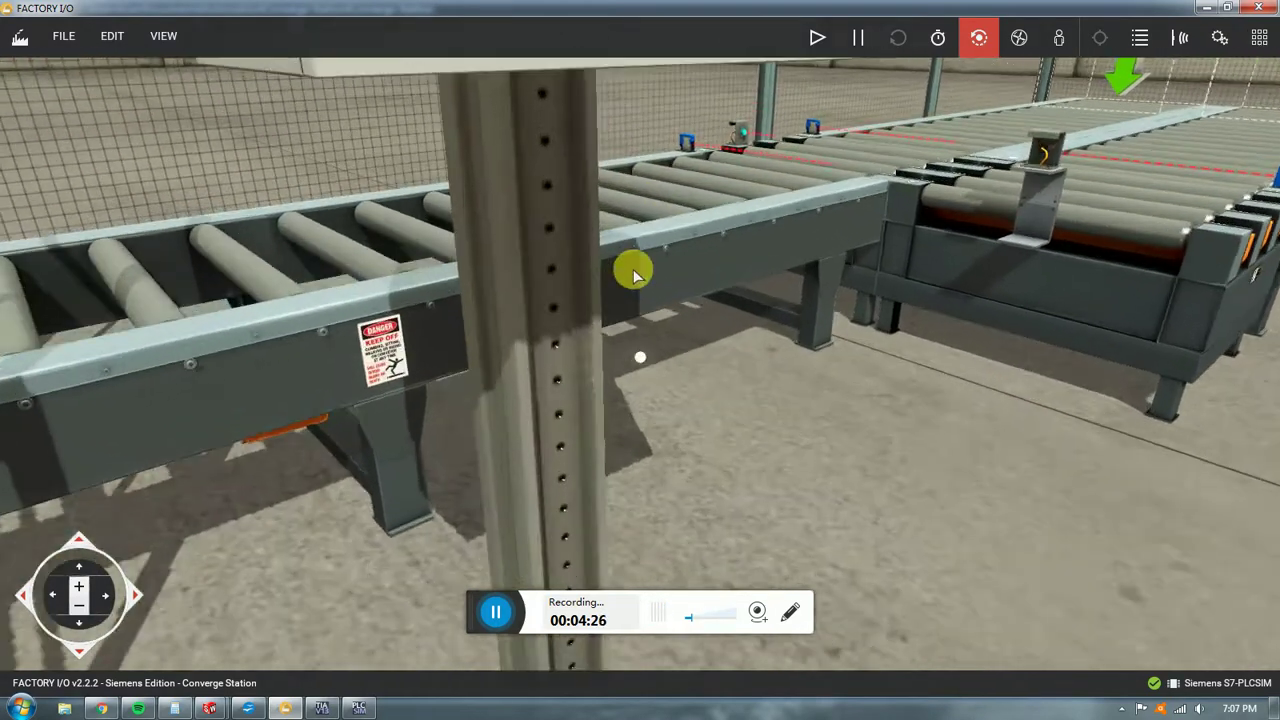
{"action": "scroll", "coordinate": [633, 272], "scroll_direction": "down", "scroll_amount": 3}
{"action": "scroll", "coordinate": [642, 172], "scroll_direction": "up", "scroll_amount": 2}
{"action": "right_click_drag", "start_coordinate": [642, 172], "coordinate": [634, 217]}
{"action": "scroll", "coordinate": [626, 219], "scroll_direction": "down", "scroll_amount": 2}
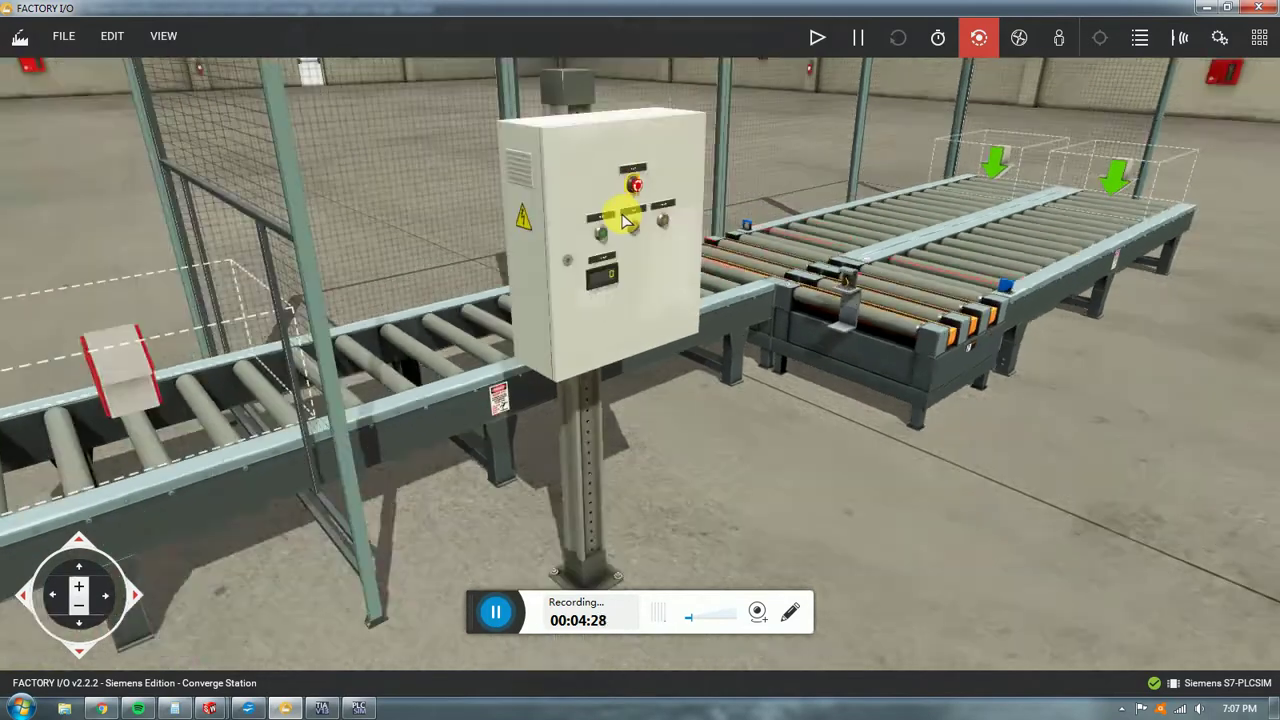
{"action": "scroll", "coordinate": [621, 219], "scroll_direction": "down", "scroll_amount": 2}
{"action": "scroll", "coordinate": [723, 314], "scroll_direction": "up", "scroll_amount": 2}
{"action": "right_click_drag", "start_coordinate": [723, 314], "coordinate": [690, 404]}
{"action": "scroll", "coordinate": [700, 426], "scroll_direction": "down", "scroll_amount": 1}
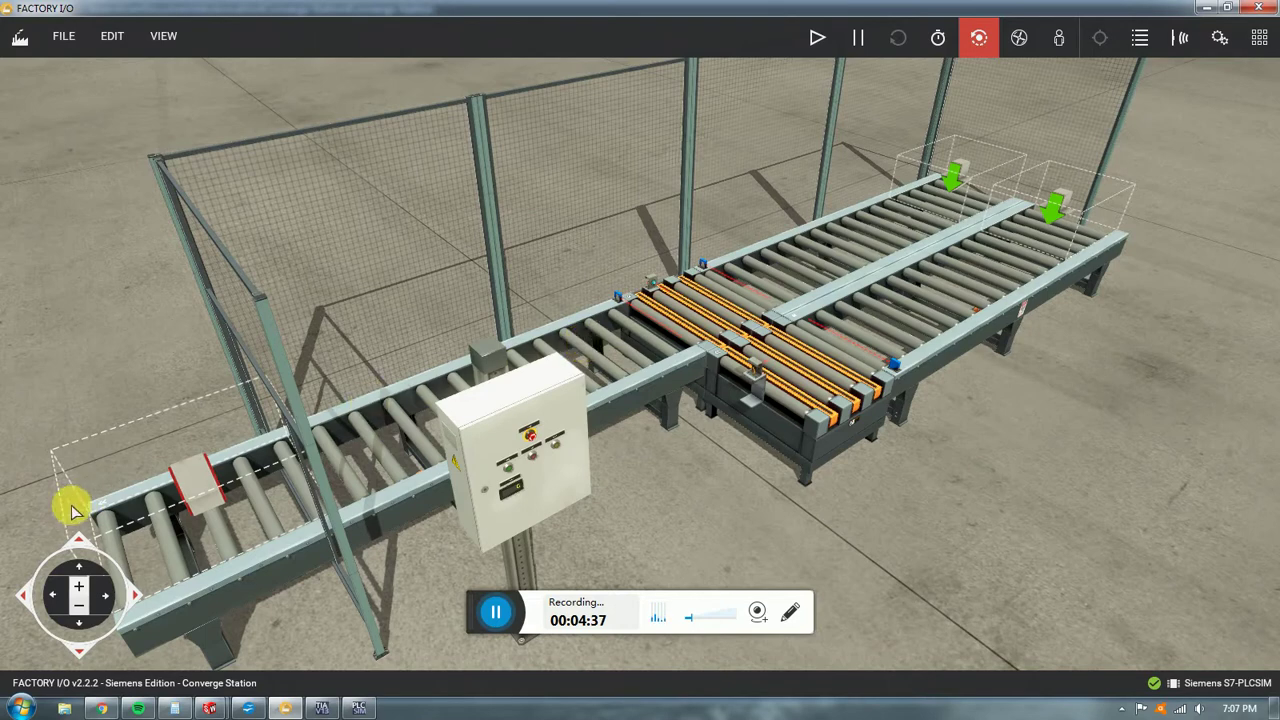
- Look over the conveyor route from the two entry conveyors across the chain transfers to the exit conveyor's remover
{"action": "scroll", "coordinate": [655, 425], "scroll_direction": "up", "scroll_amount": 3}
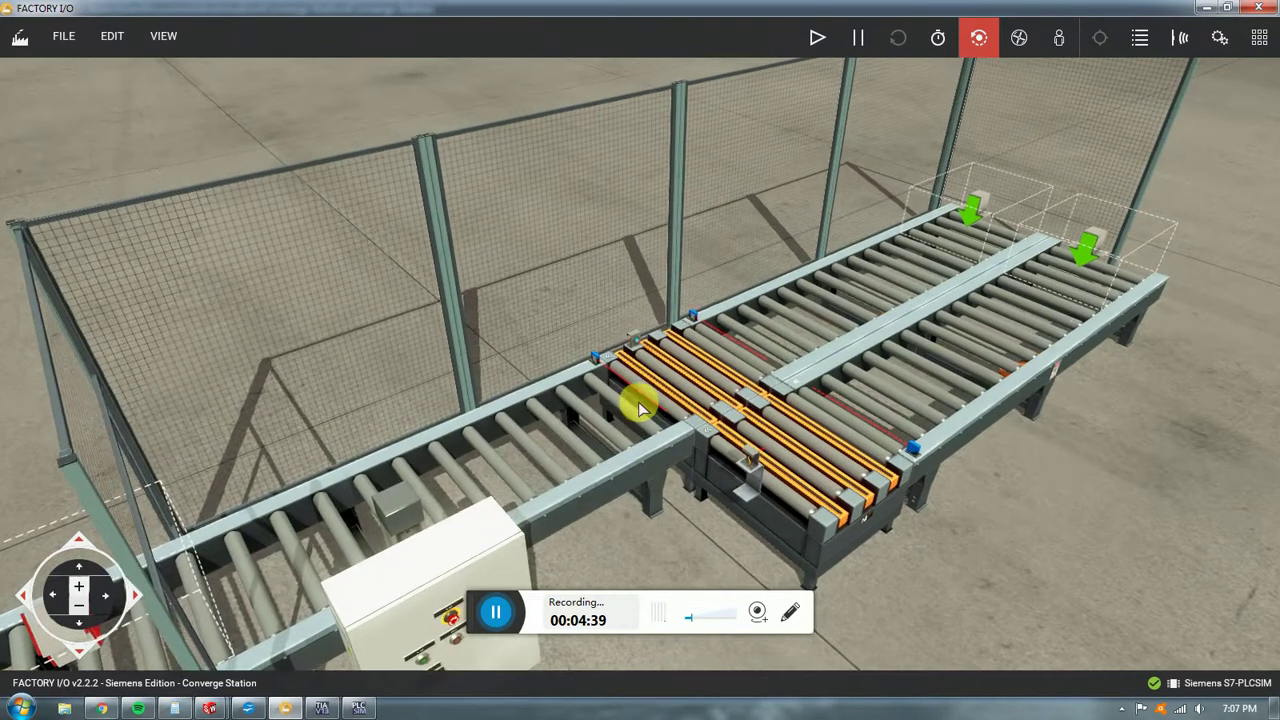
{"action": "middle_click_drag", "start_coordinate": [411, 489], "coordinate": [580, 357]}
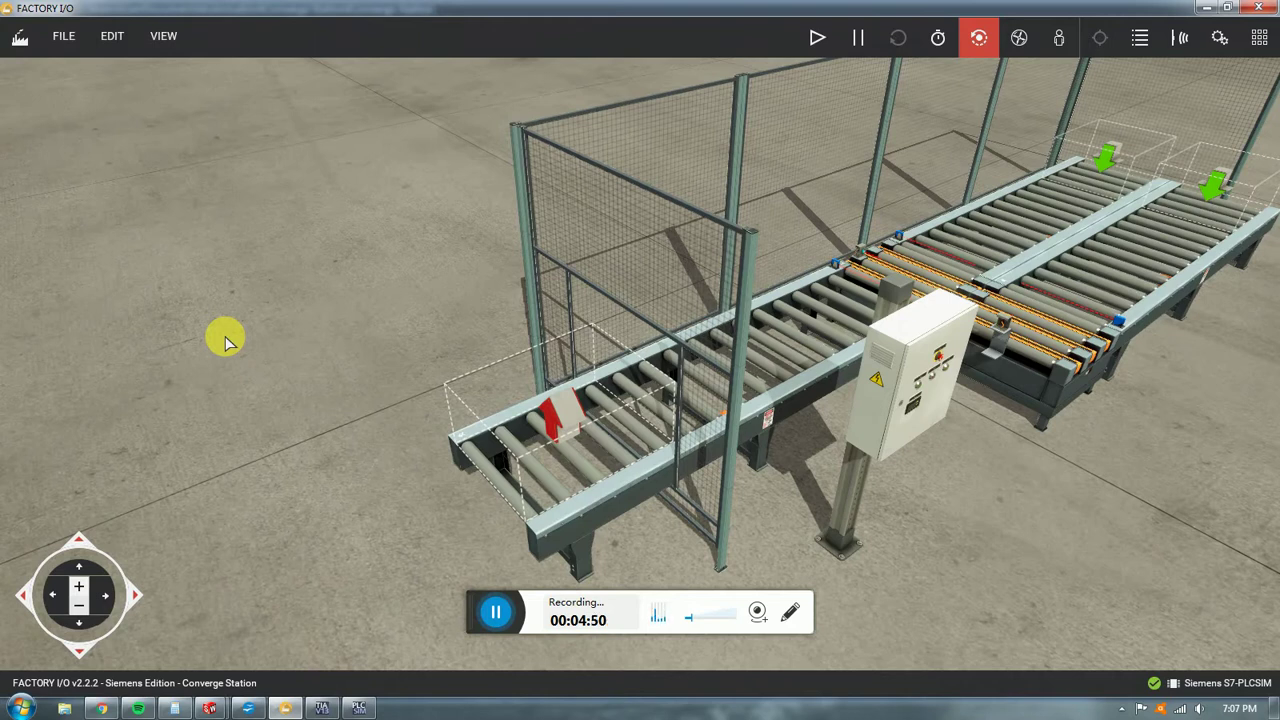
{"action": "right_click_drag", "start_coordinate": [434, 443], "coordinate": [705, 229]}
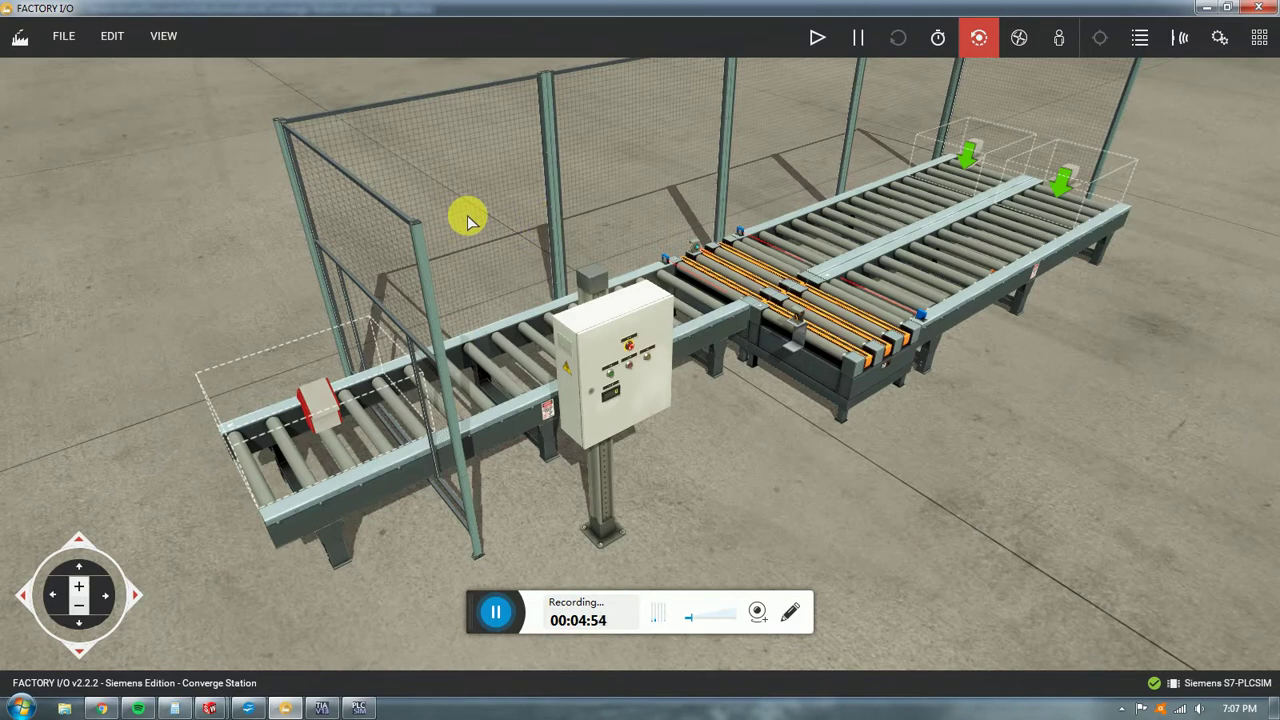
{"action": "scroll", "coordinate": [467, 235], "scroll_direction": "up", "scroll_amount": 3}
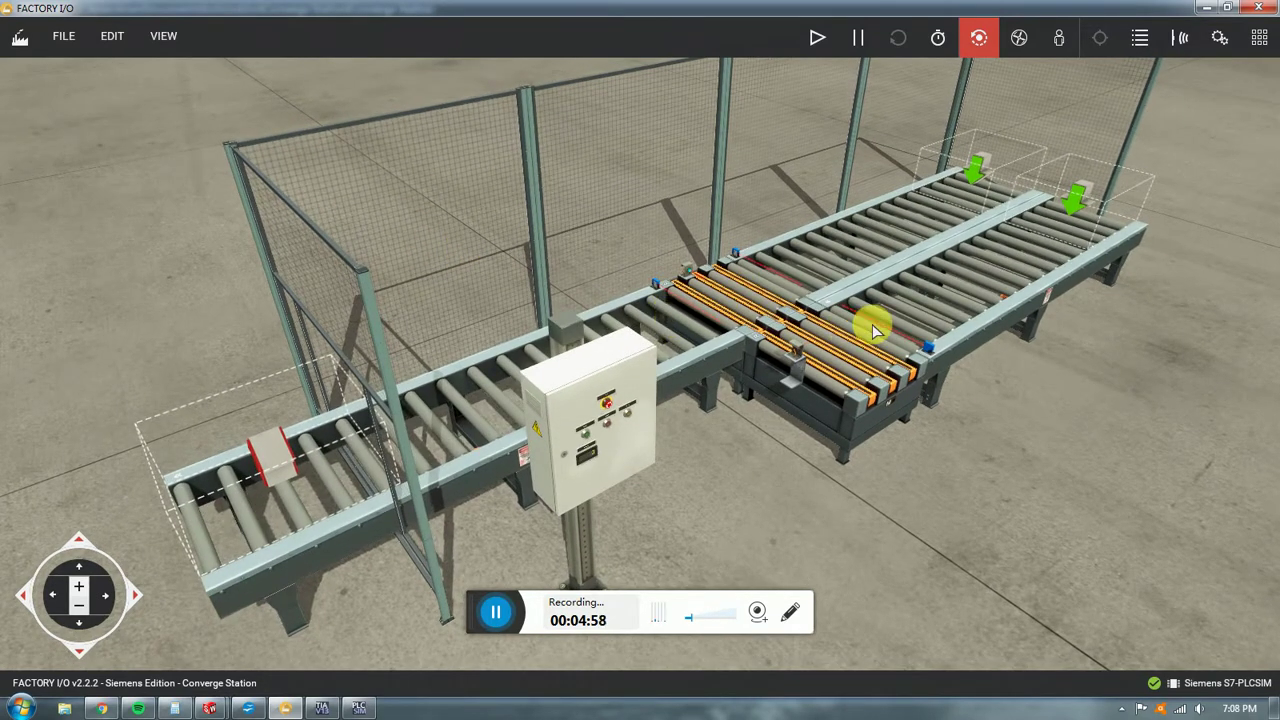
{"action": "right_click_drag", "start_coordinate": [873, 325], "coordinate": [943, 209]}
{"action": "middle_click_drag", "start_coordinate": [969, 306], "coordinate": [843, 380]}
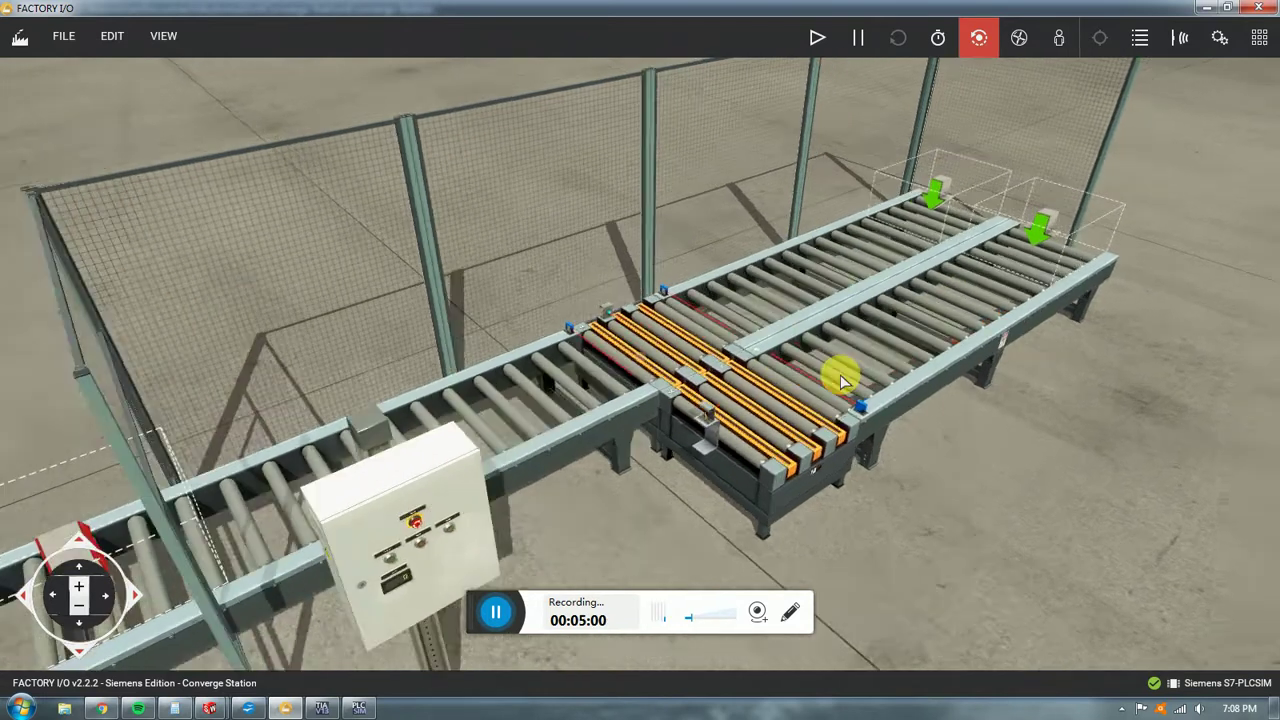
- Display the actuator tags again and examine them on the chain transfers and conveyors from both sides of the station
{"action": "left_click", "coordinate": [1180, 38]}
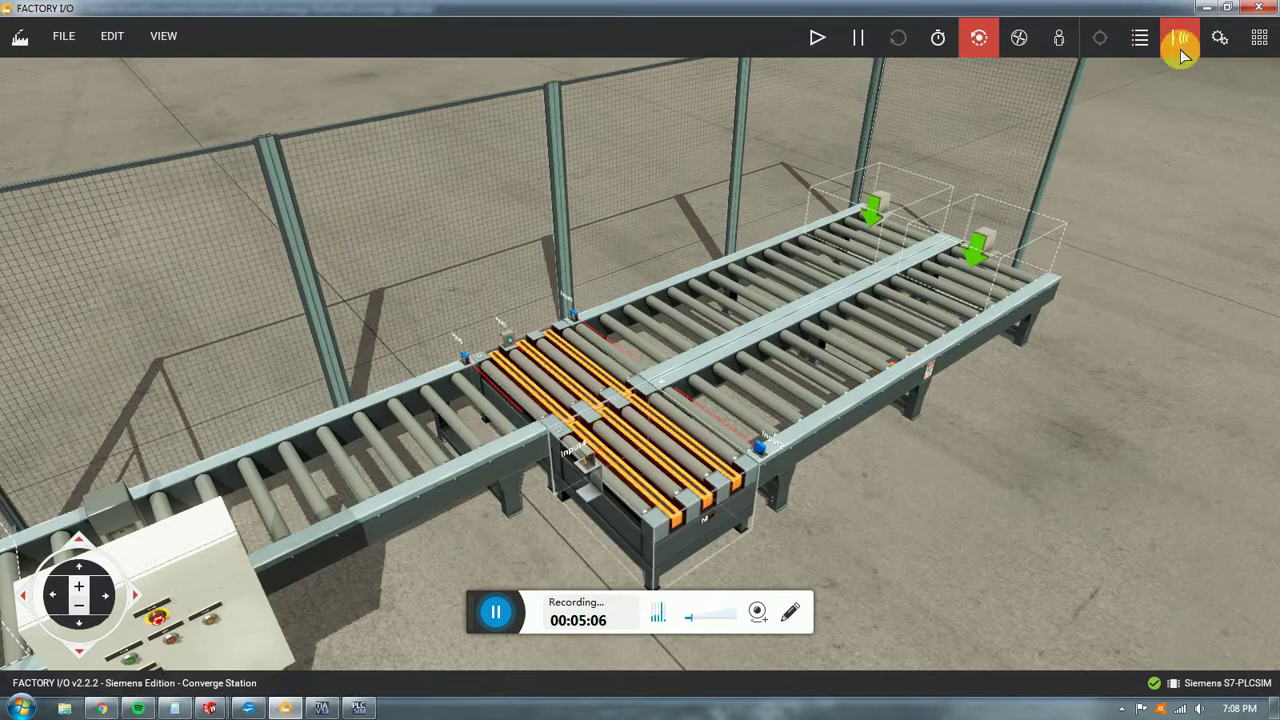
{"action": "left_click", "coordinate": [1220, 37]}
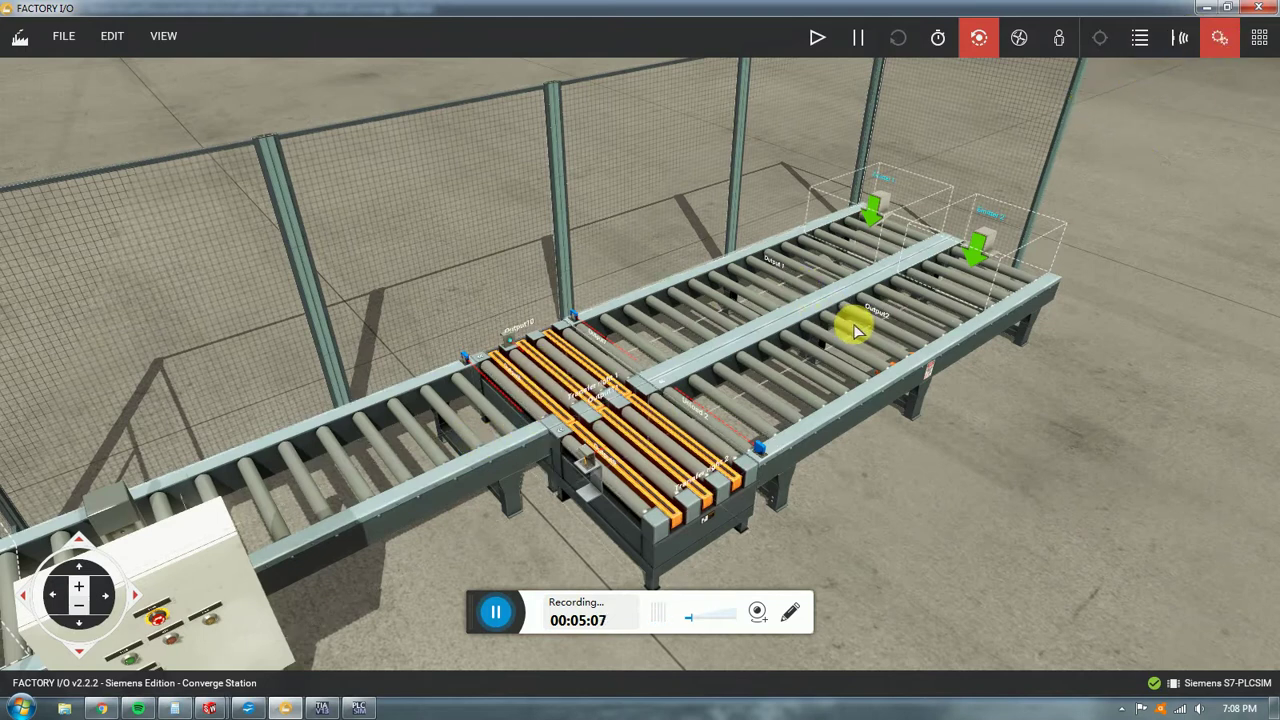
{"action": "double_click", "coordinate": [452, 449]}
{"action": "mouse_move", "coordinate": [700, 410]}
{"action": "right_mouse_down"}
{"action": "mouse_move", "coordinate": [749, 409]}
{"action": "mouse_move", "coordinate": [694, 429]}
{"action": "right_mouse_up"}
{"action": "scroll", "coordinate": [845, 358], "scroll_direction": "up", "scroll_amount": 3}
{"action": "scroll", "coordinate": [845, 358], "scroll_direction": "up", "scroll_amount": 1}
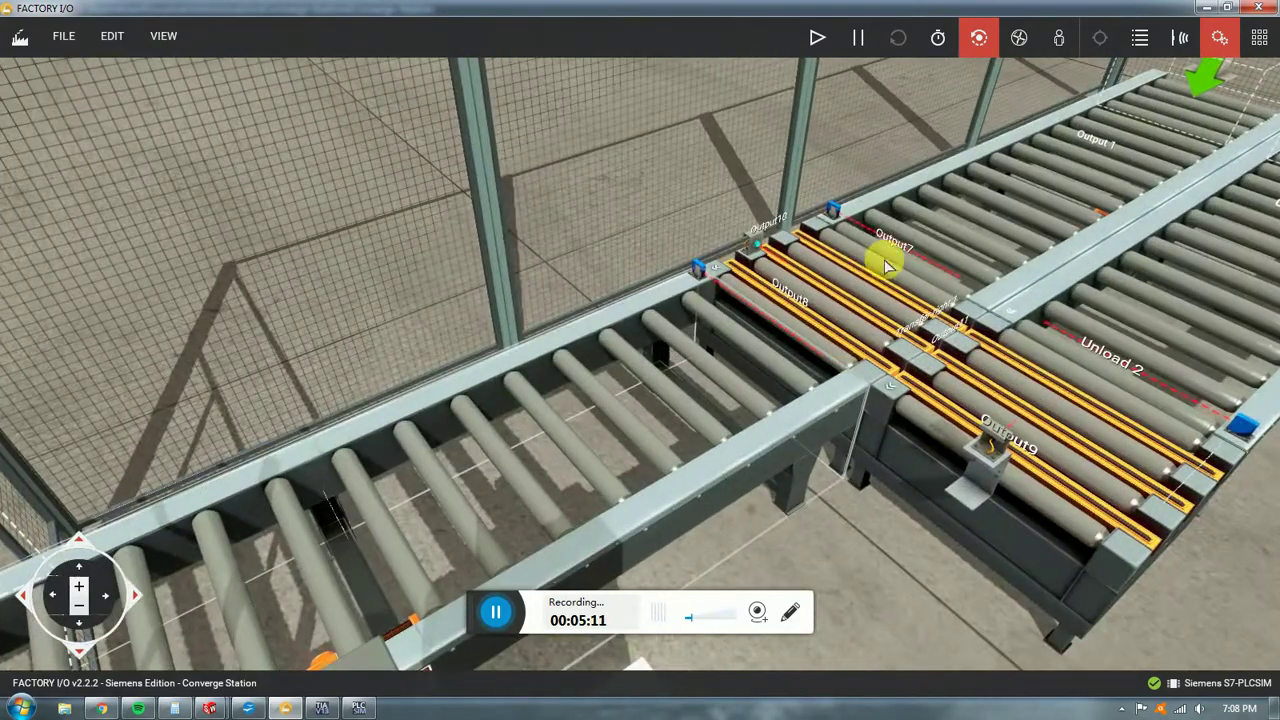
{"action": "right_click_drag", "start_coordinate": [909, 363], "coordinate": [792, 447]}
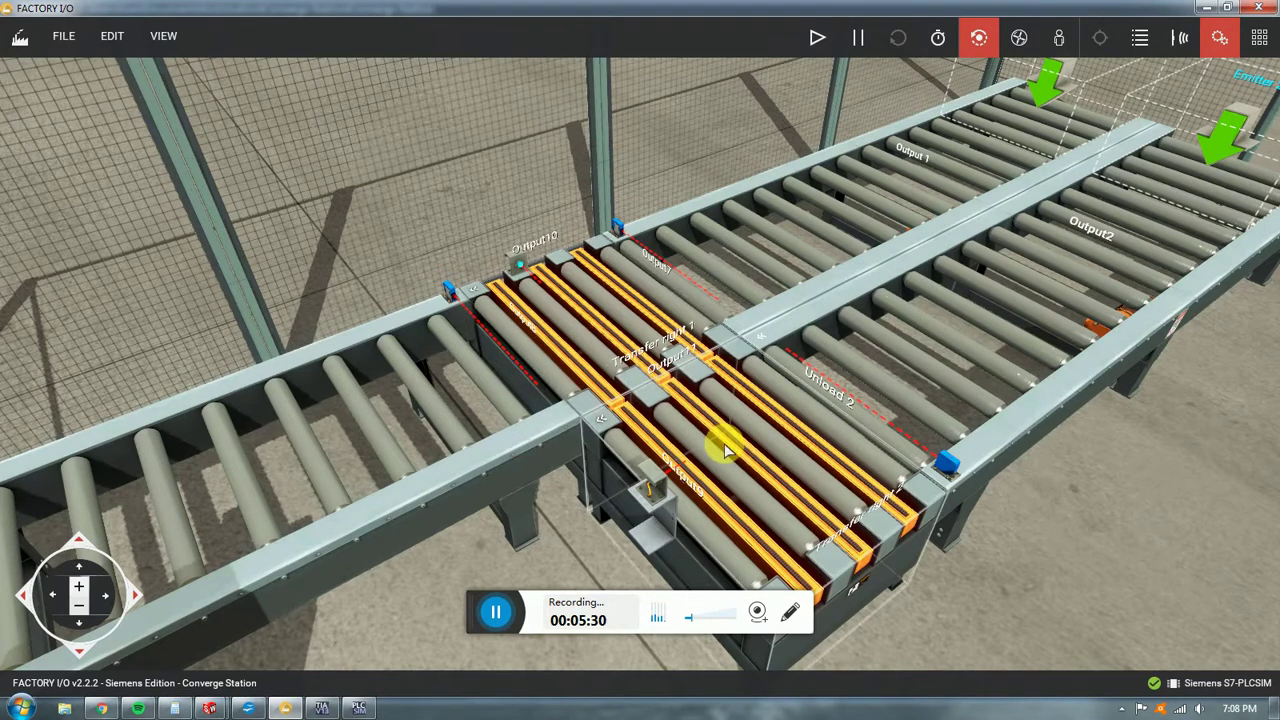
{"action": "right_click_drag", "start_coordinate": [727, 451], "coordinate": [331, 366]}
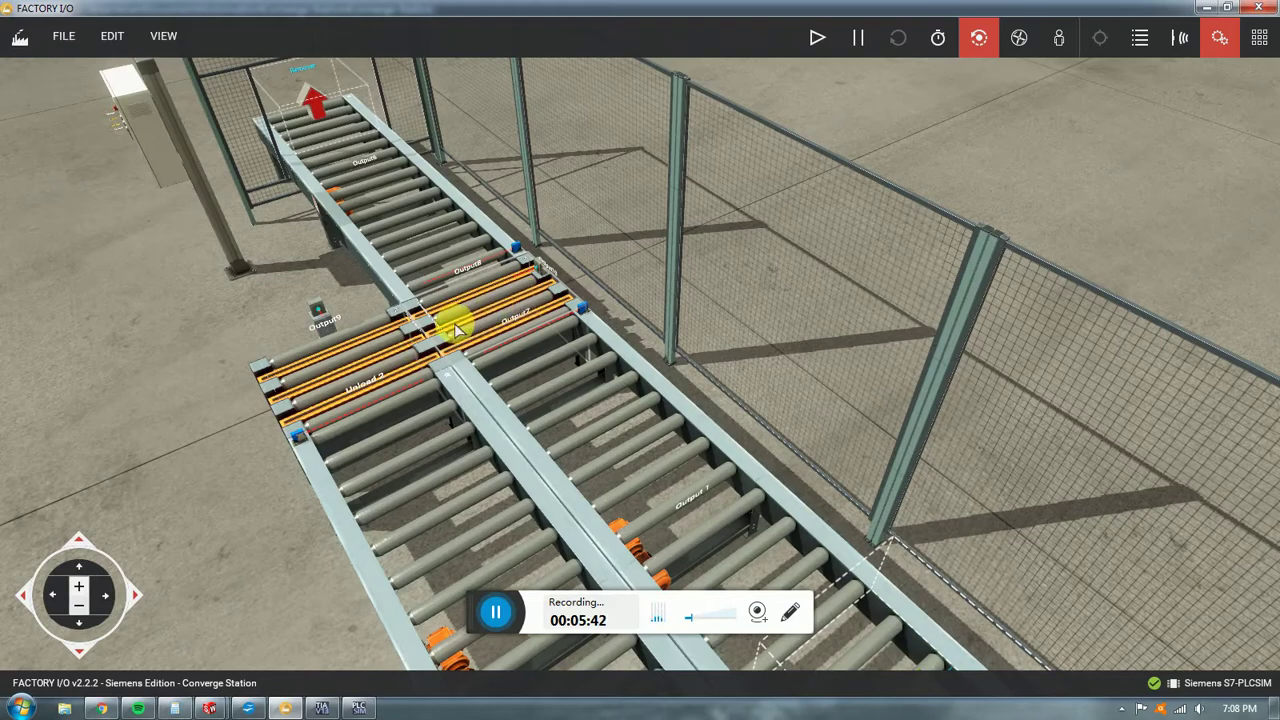
{"action": "right_click_drag", "start_coordinate": [489, 466], "coordinate": [691, 517]}
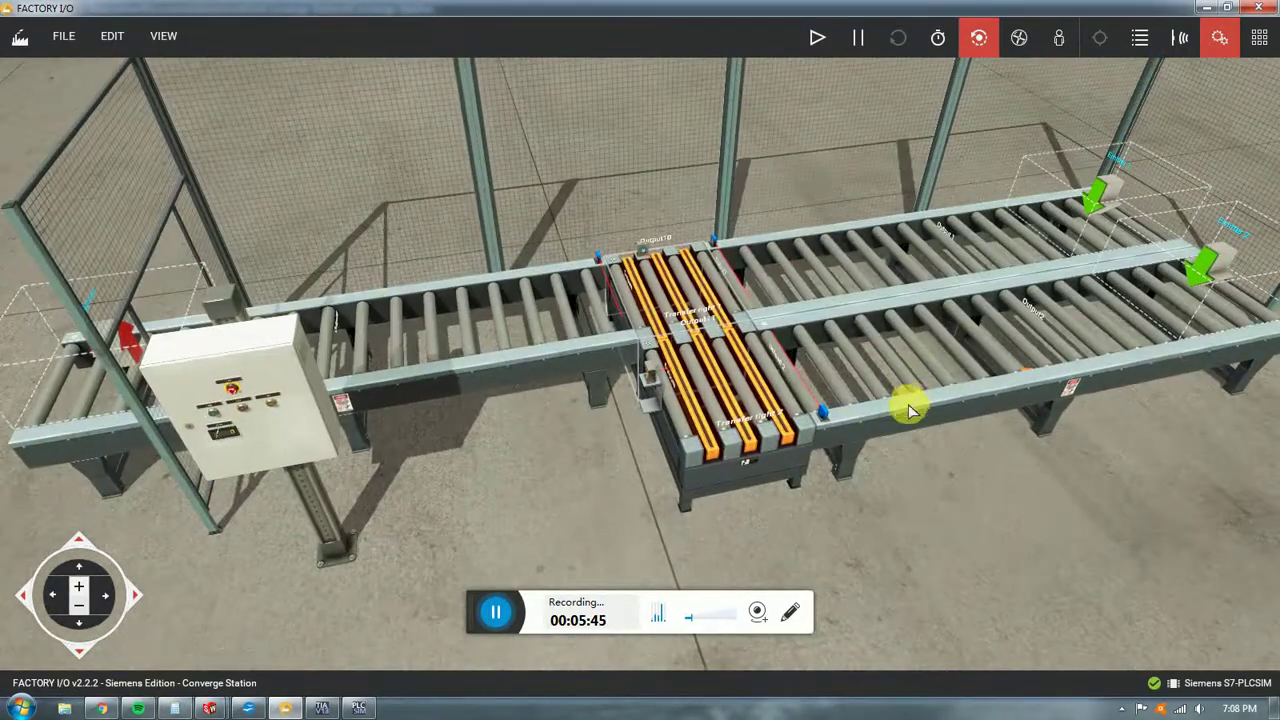
- Display the sensor tags instead of the actuator tags and turn to the sensors around the chain transfers
{"action": "left_click", "coordinate": [1180, 37]}
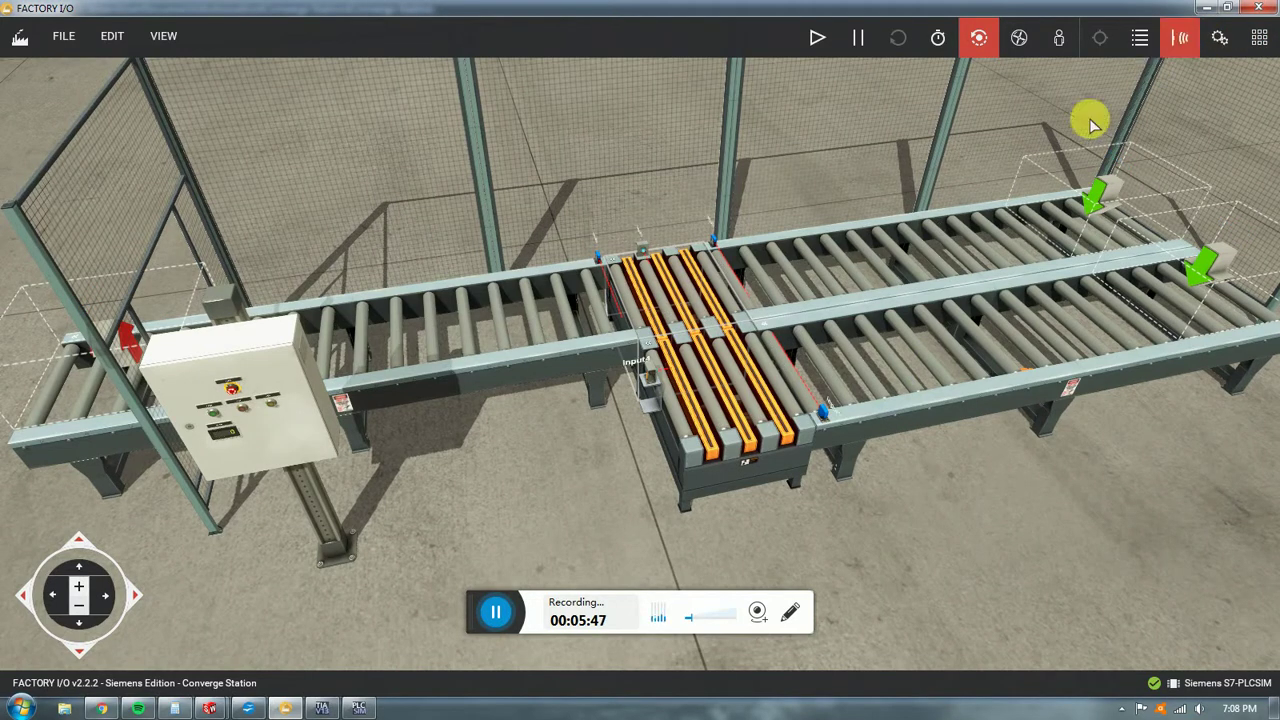
{"action": "right_click_drag", "start_coordinate": [768, 338], "coordinate": [672, 358]}
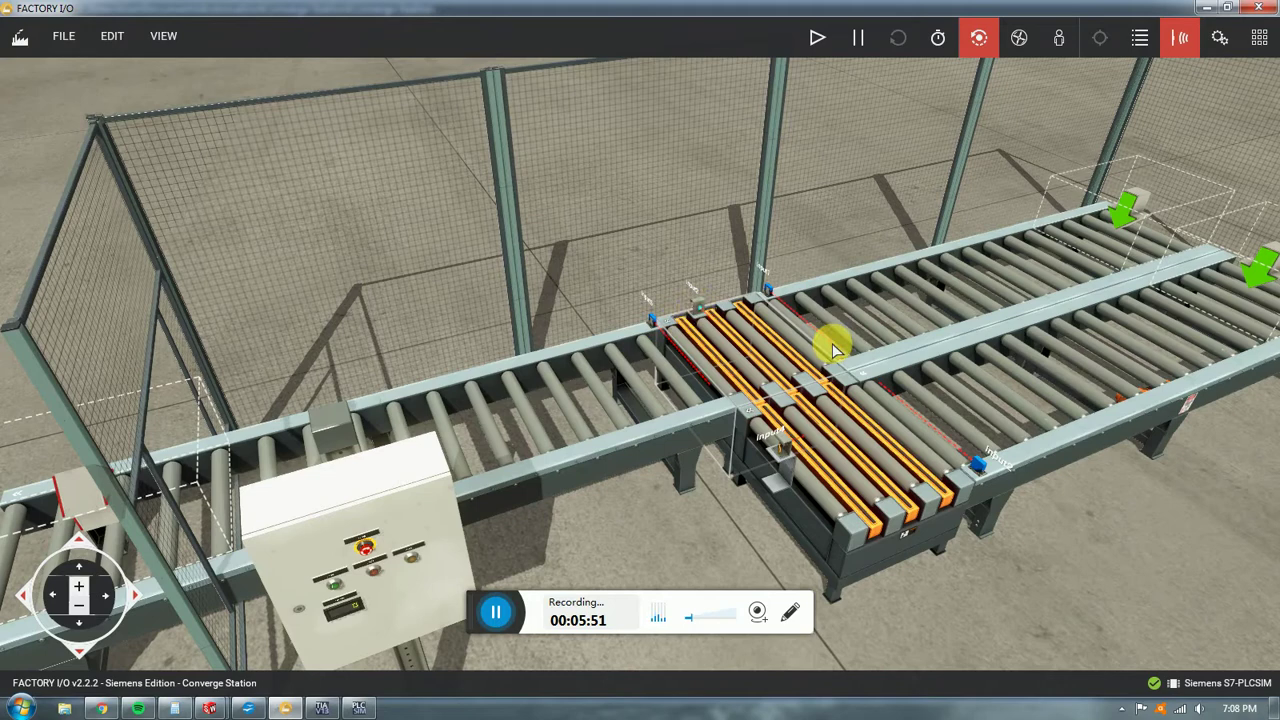
- Examine the control cabinet's emergency stop, push buttons and display, and the sensors around the chain transfers, from near and far
{"action": "right_click_drag", "start_coordinate": [843, 460], "coordinate": [540, 440]}
{"action": "scroll", "coordinate": [548, 452], "scroll_direction": "up", "scroll_amount": 5}
{"action": "scroll", "coordinate": [471, 457], "scroll_direction": "down", "scroll_amount": 3}
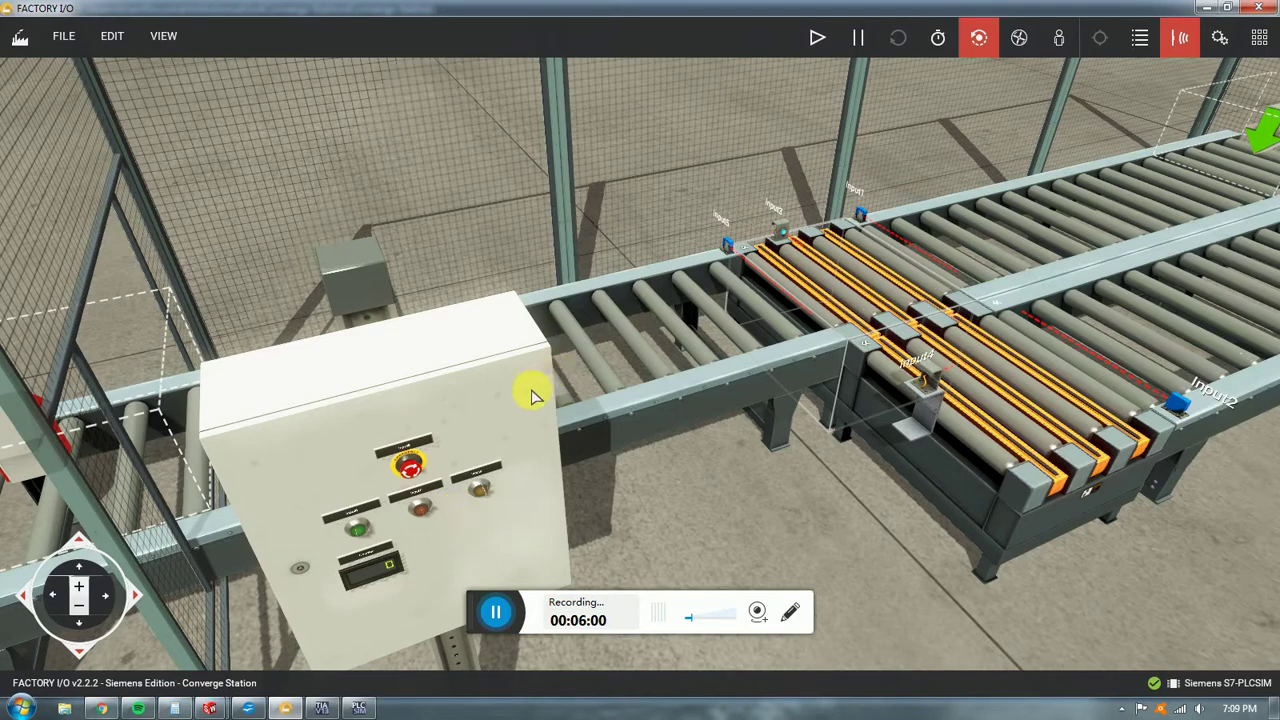
{"action": "scroll", "coordinate": [534, 457], "scroll_direction": "down", "scroll_amount": 3}
{"action": "scroll", "coordinate": [632, 352], "scroll_direction": "up", "scroll_amount": 3}
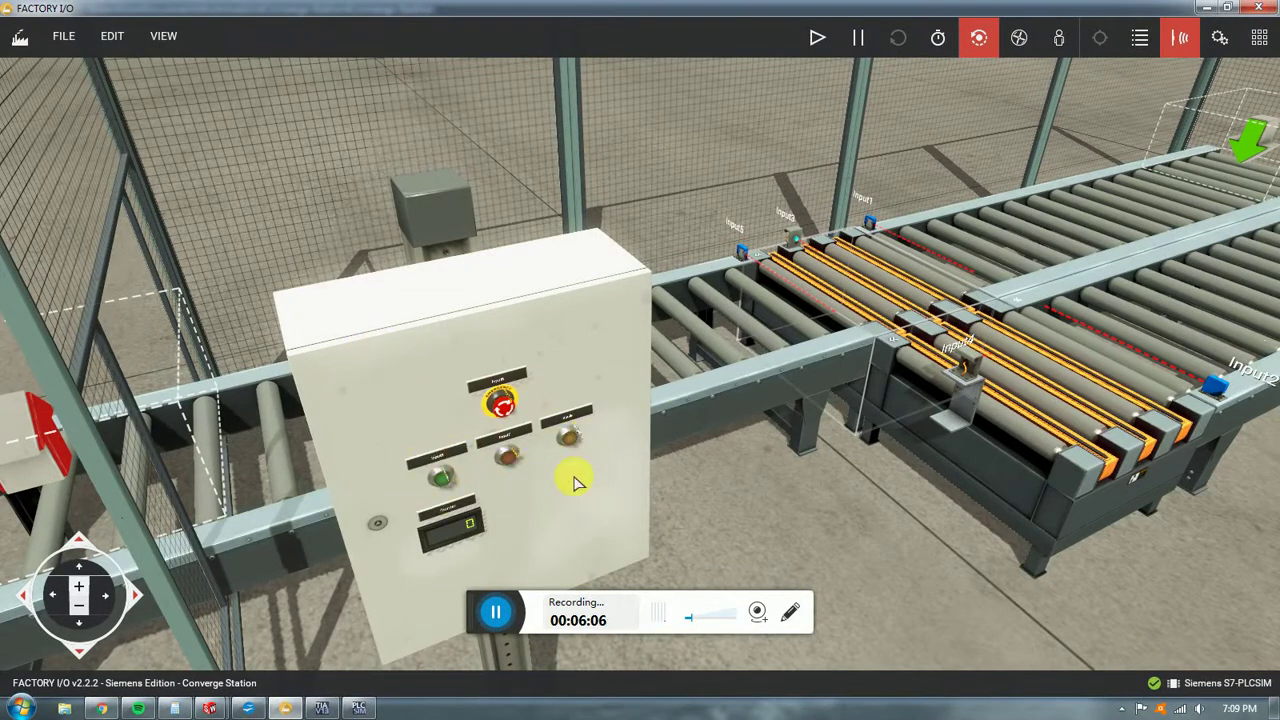
{"action": "scroll", "coordinate": [826, 466], "scroll_direction": "down", "scroll_amount": 2}
{"action": "right_click_drag", "start_coordinate": [826, 466], "coordinate": [742, 503]}
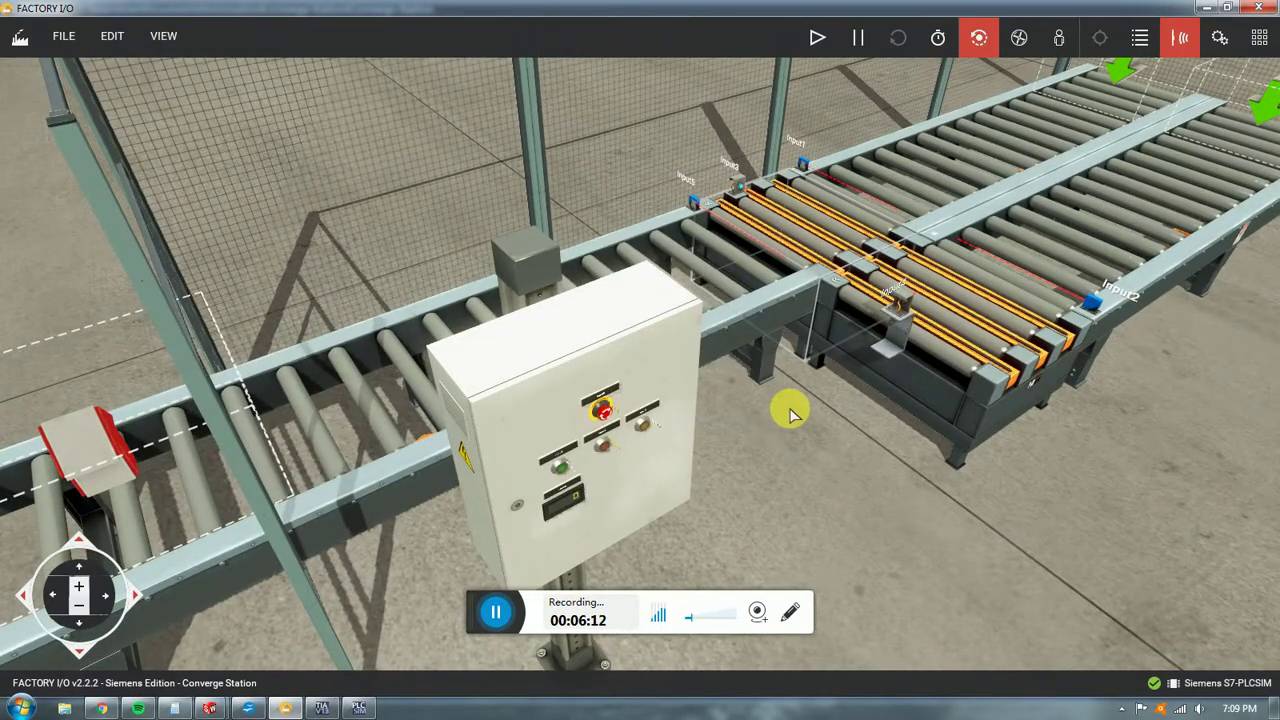
{"action": "scroll", "coordinate": [789, 409], "scroll_direction": "down", "scroll_amount": 5}
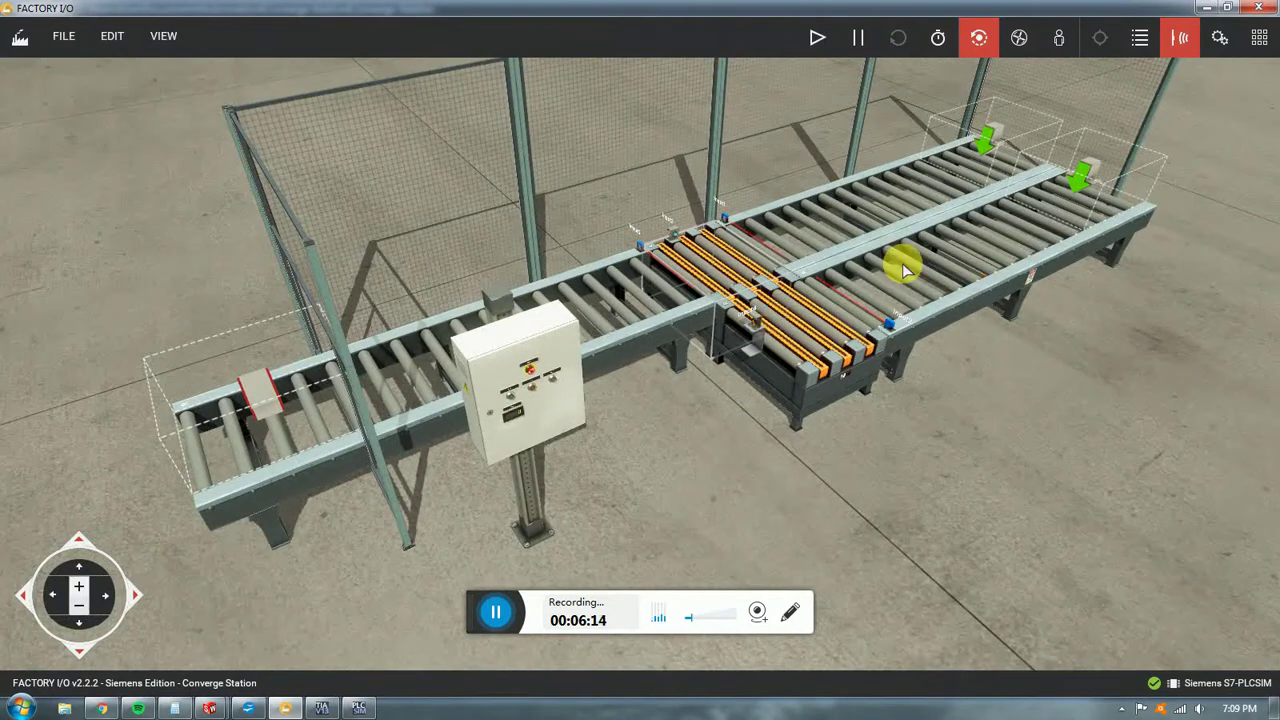
{"action": "scroll", "coordinate": [737, 300], "scroll_direction": "up", "scroll_amount": 4}
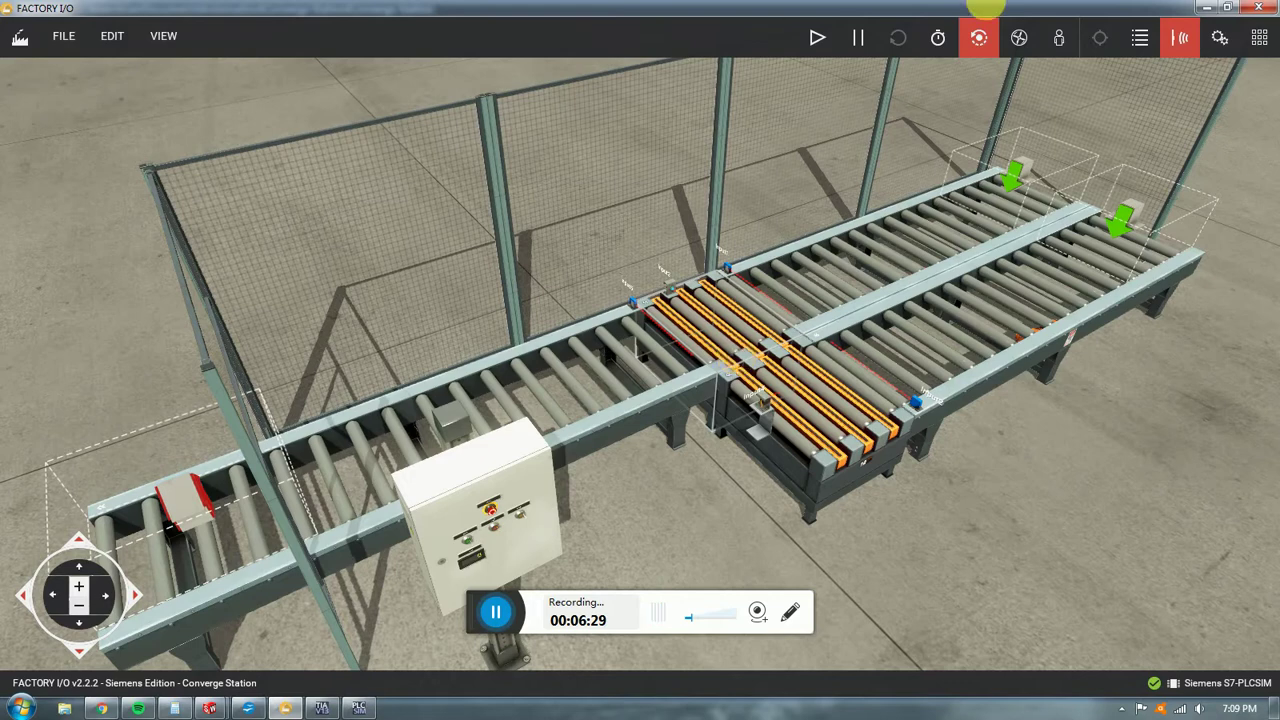
{"action": "scroll", "coordinate": [715, 175], "scroll_direction": "down", "scroll_amount": 3}
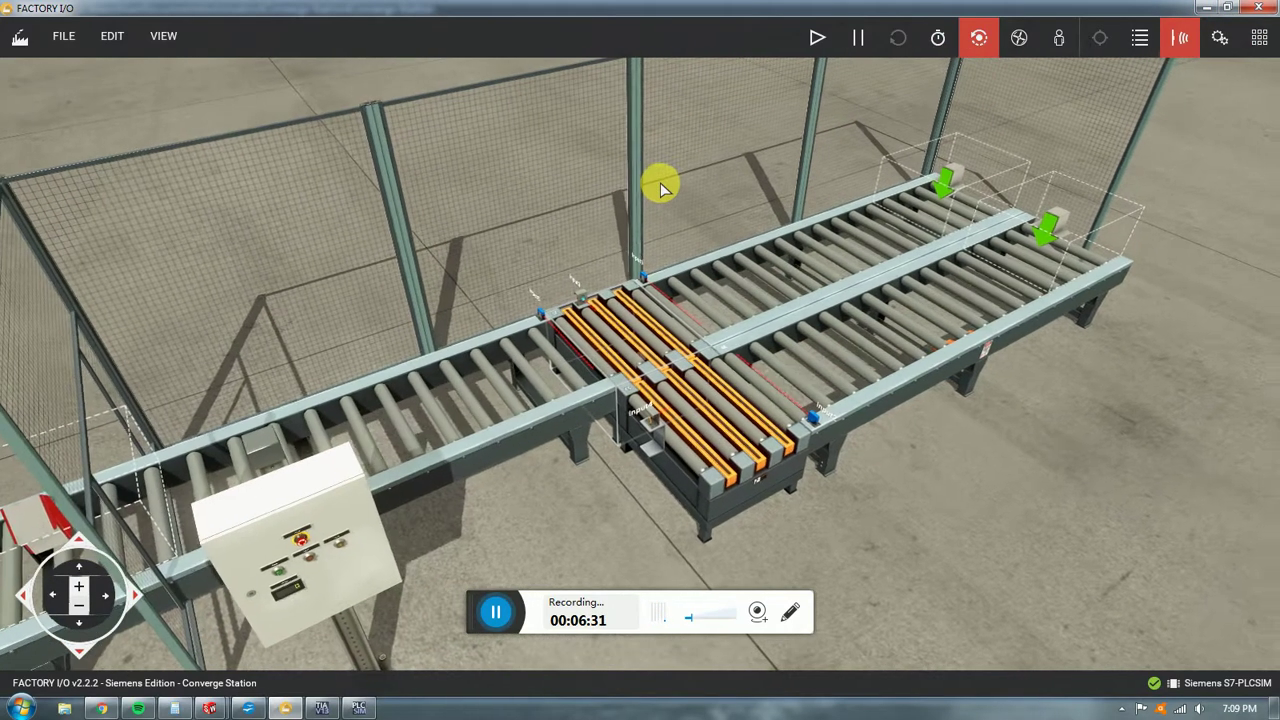
{"action": "scroll", "coordinate": [677, 205], "scroll_direction": "up", "scroll_amount": 5}
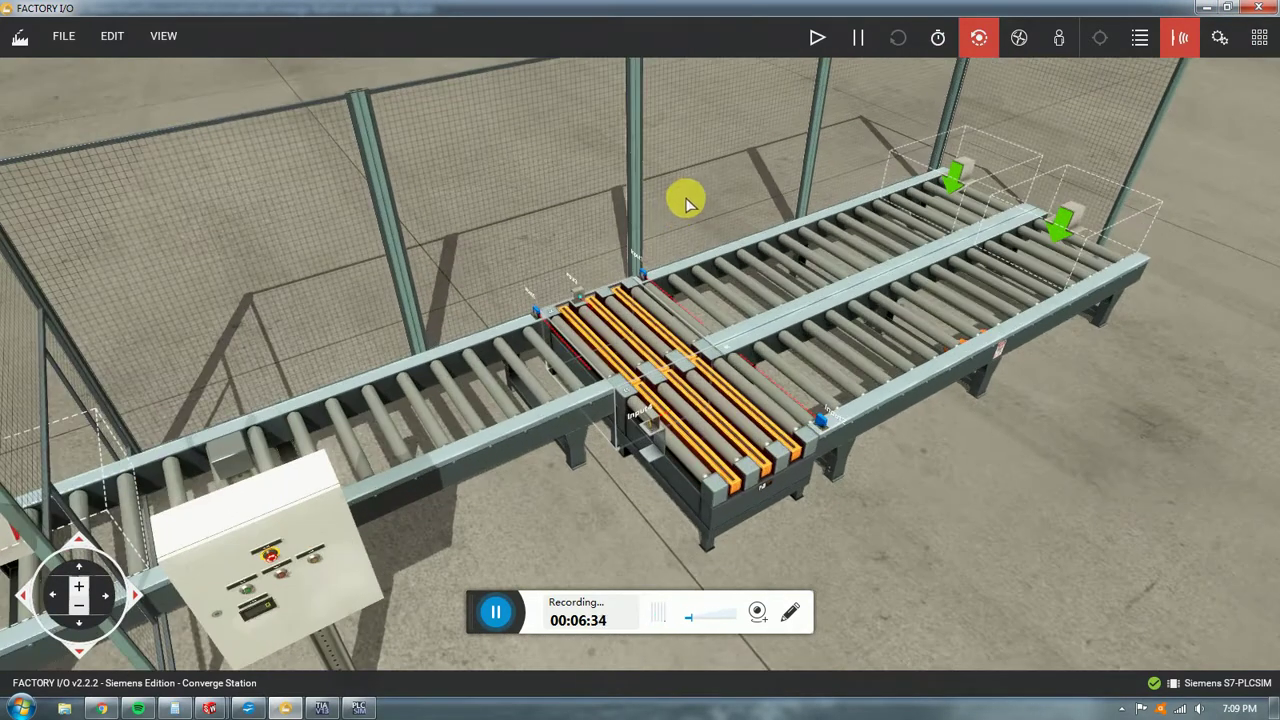
- Run the simulation and start the station with the green start push button on the control cabinet
{"action": "left_click", "coordinate": [817, 37]}
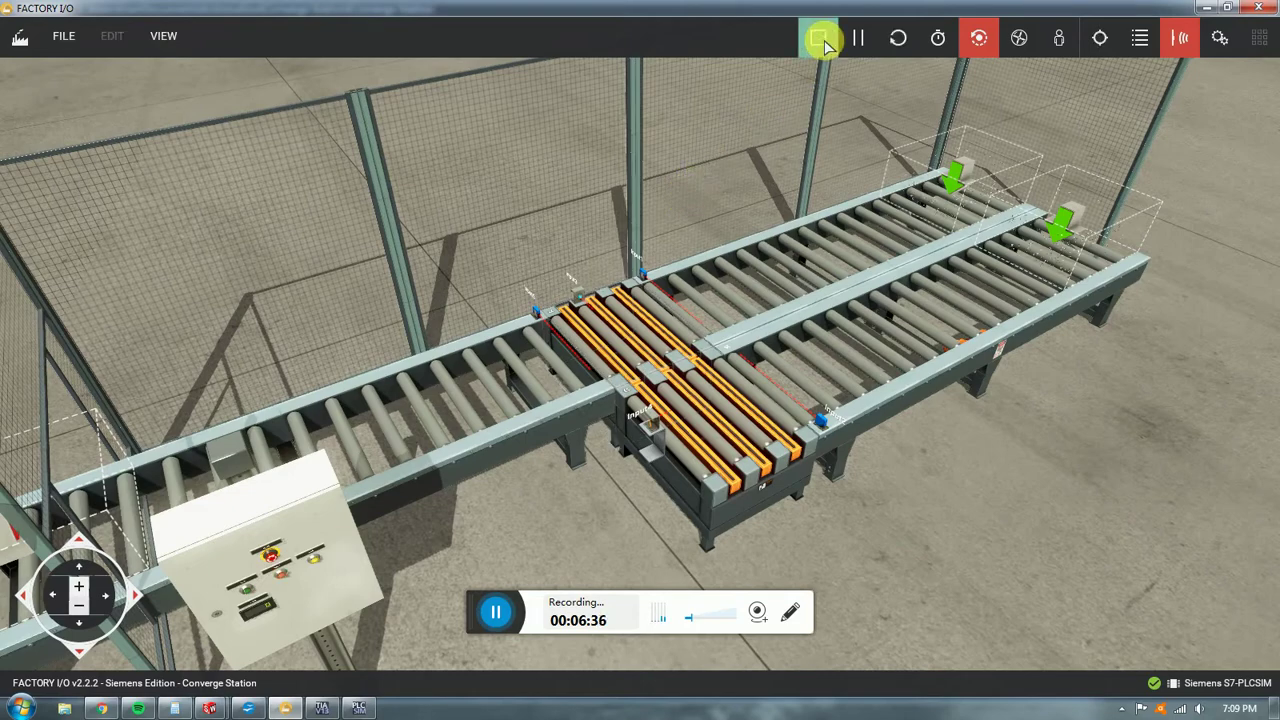
{"action": "scroll", "coordinate": [680, 390], "scroll_direction": "down", "scroll_amount": 3}
{"action": "scroll", "coordinate": [900, 257], "scroll_direction": "up", "scroll_amount": 5}
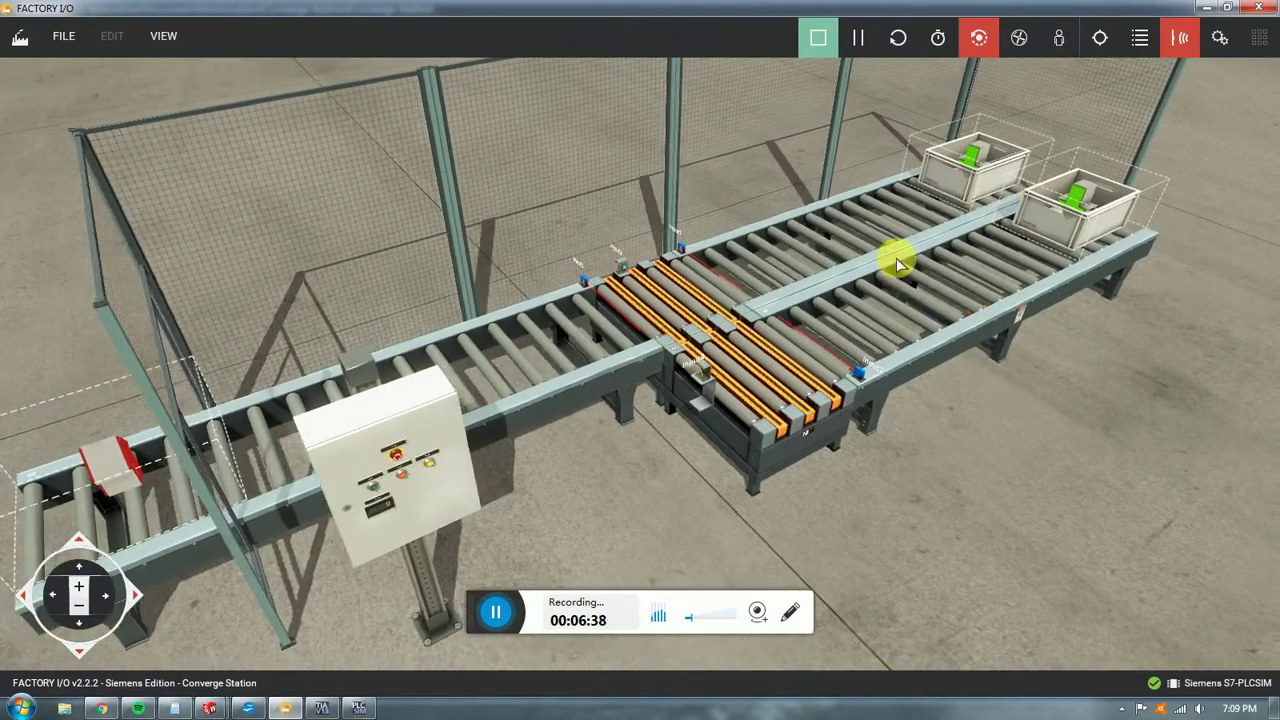
{"action": "middle_click_drag", "start_coordinate": [743, 354], "coordinate": [835, 260]}
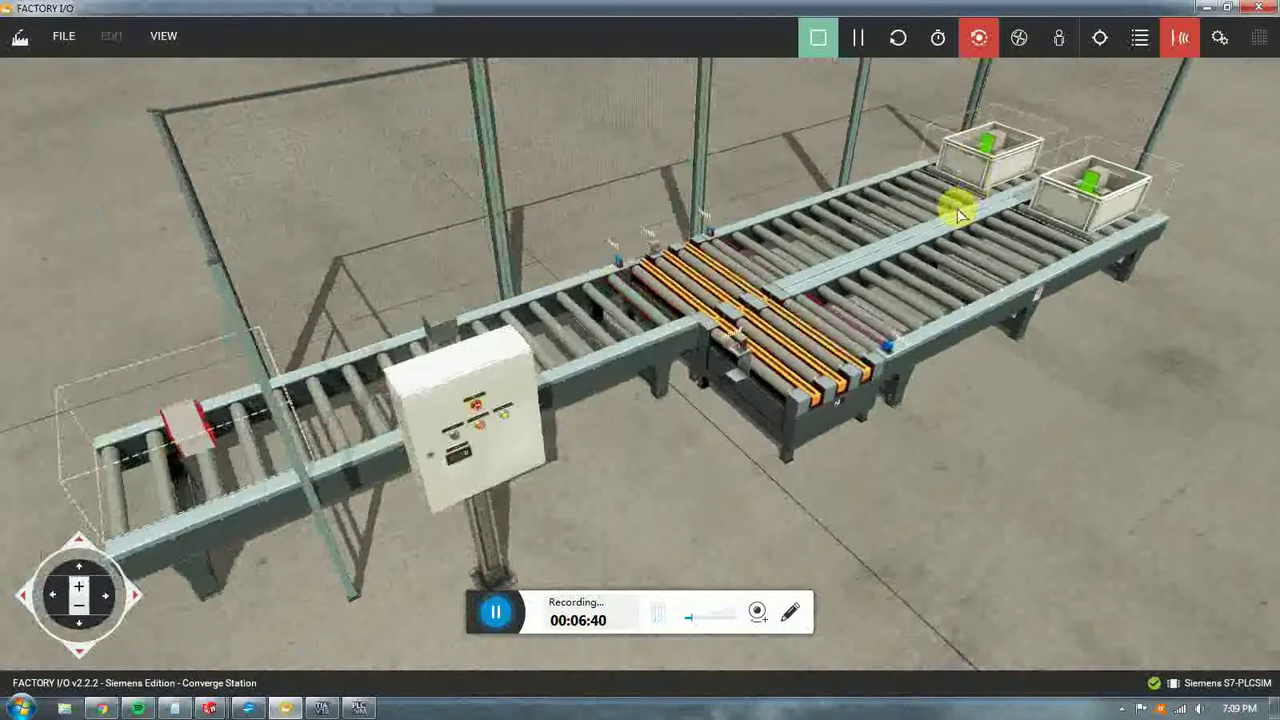
{"action": "right_click_drag", "start_coordinate": [985, 200], "coordinate": [942, 257]}
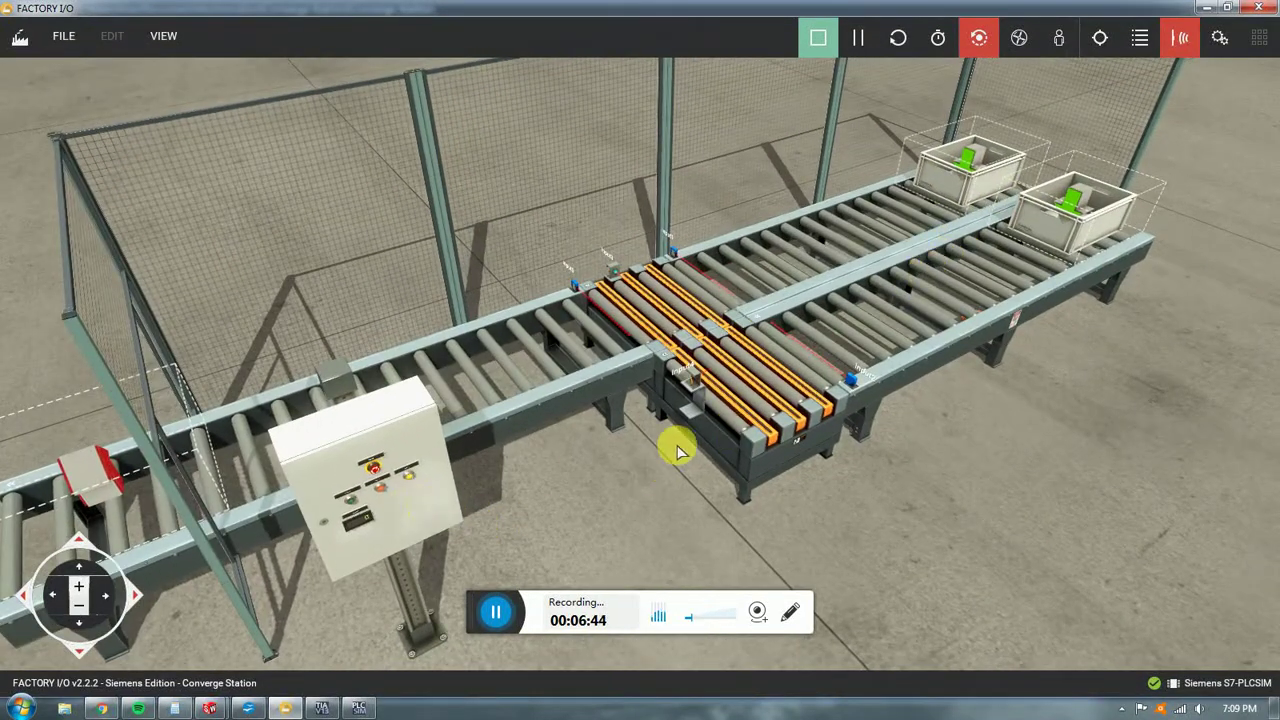
{"action": "middle_click_drag", "start_coordinate": [677, 450], "coordinate": [706, 429]}
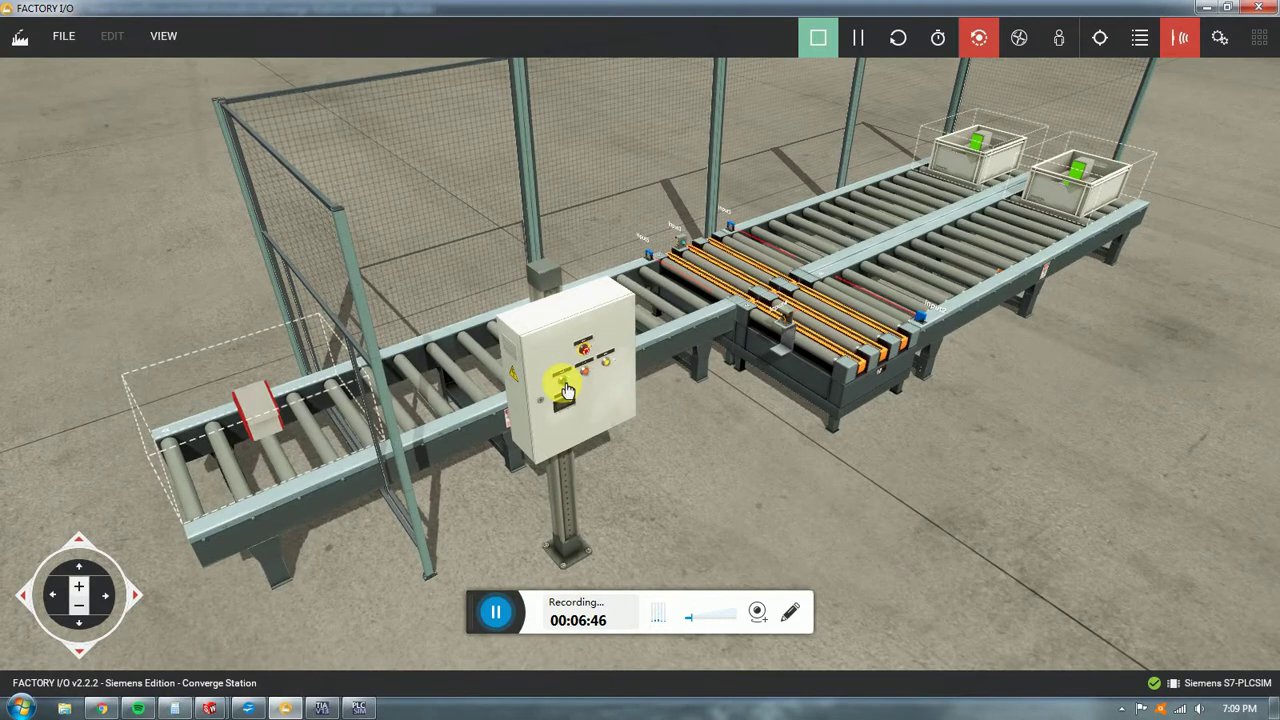
{"action": "scroll", "coordinate": [963, 380], "scroll_direction": "down", "scroll_amount": 2}
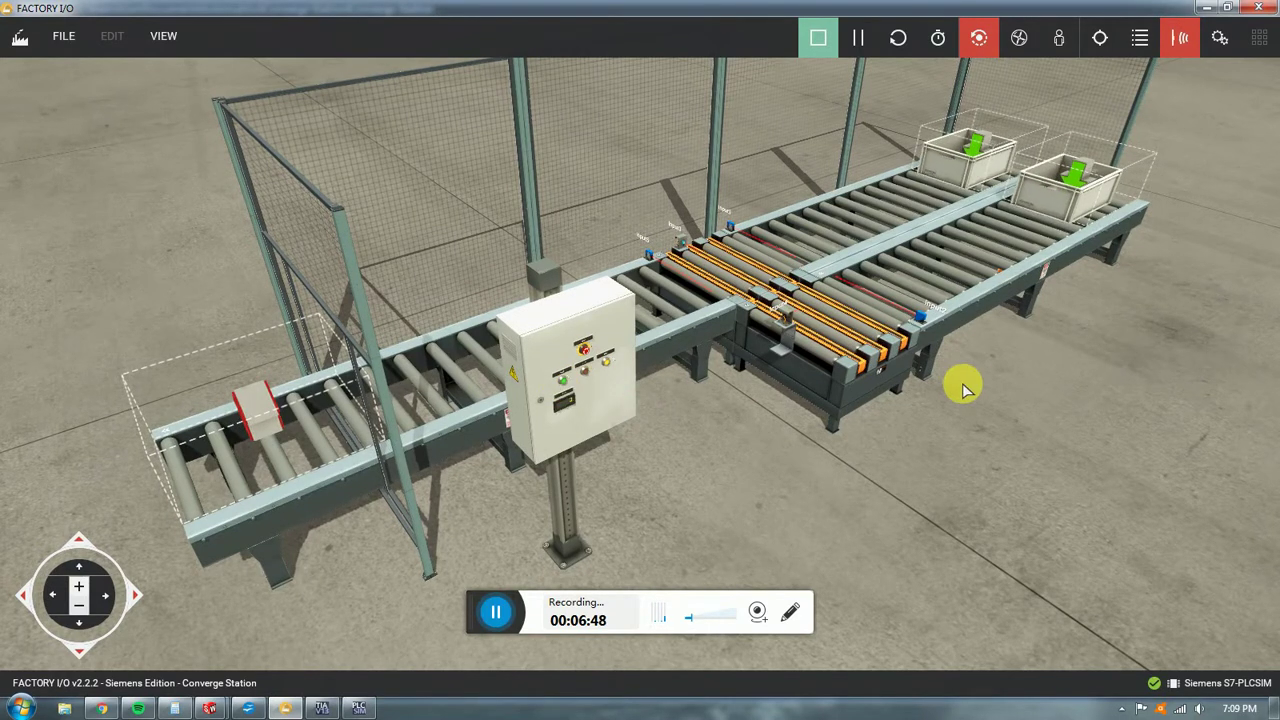
- Watch the crates cross the chain transfers onto the exit conveyor and check the counter display on the control cabinet
{"action": "scroll", "coordinate": [966, 437], "scroll_direction": "up", "scroll_amount": 4}
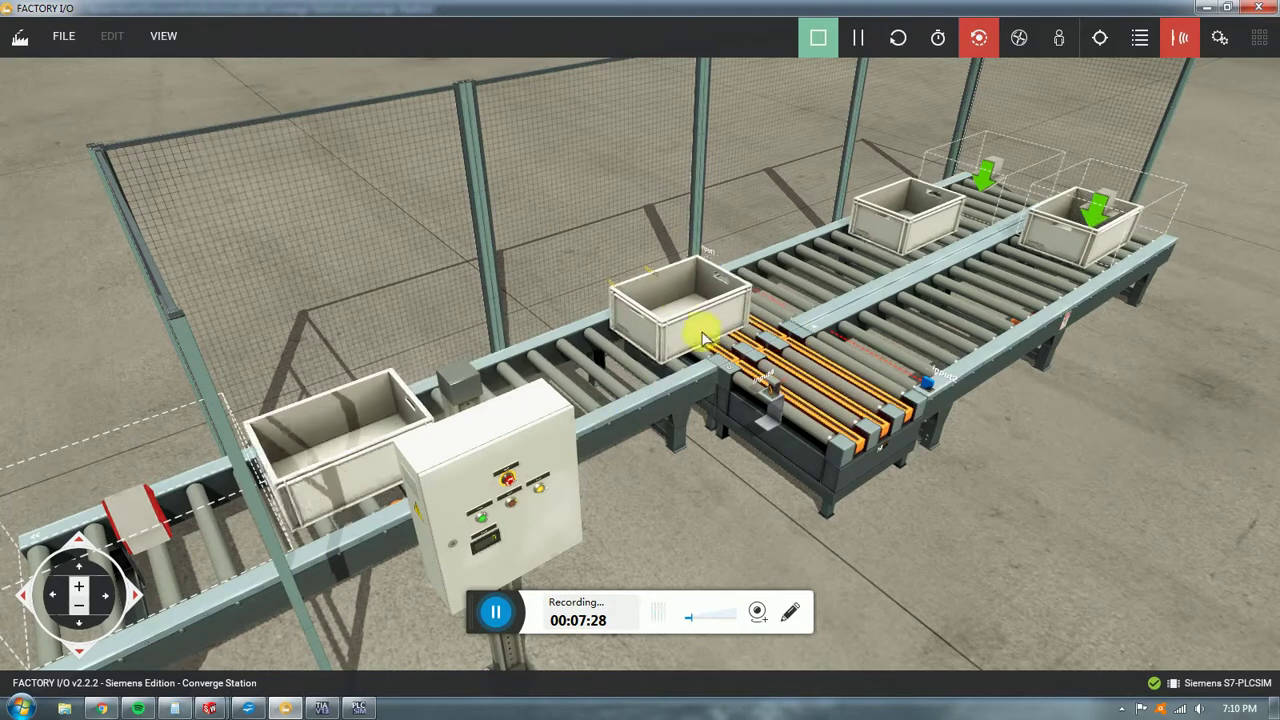
{"action": "scroll", "coordinate": [788, 308], "scroll_direction": "down", "scroll_amount": 3}
{"action": "right_click_drag", "start_coordinate": [748, 484], "coordinate": [723, 466]}
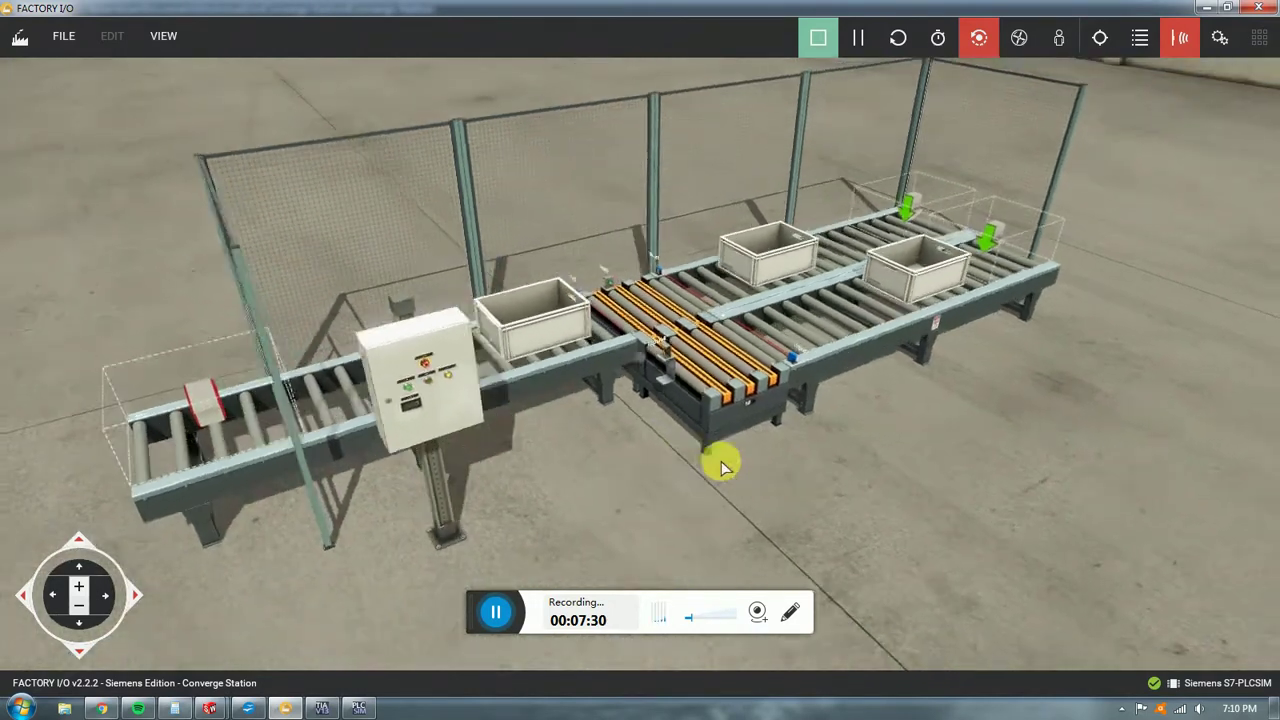
{"action": "right_click_drag", "start_coordinate": [443, 414], "coordinate": [434, 394]}
{"action": "middle_click_drag", "start_coordinate": [434, 394], "coordinate": [593, 460]}
{"action": "scroll", "coordinate": [595, 458], "scroll_direction": "up", "scroll_amount": 5}
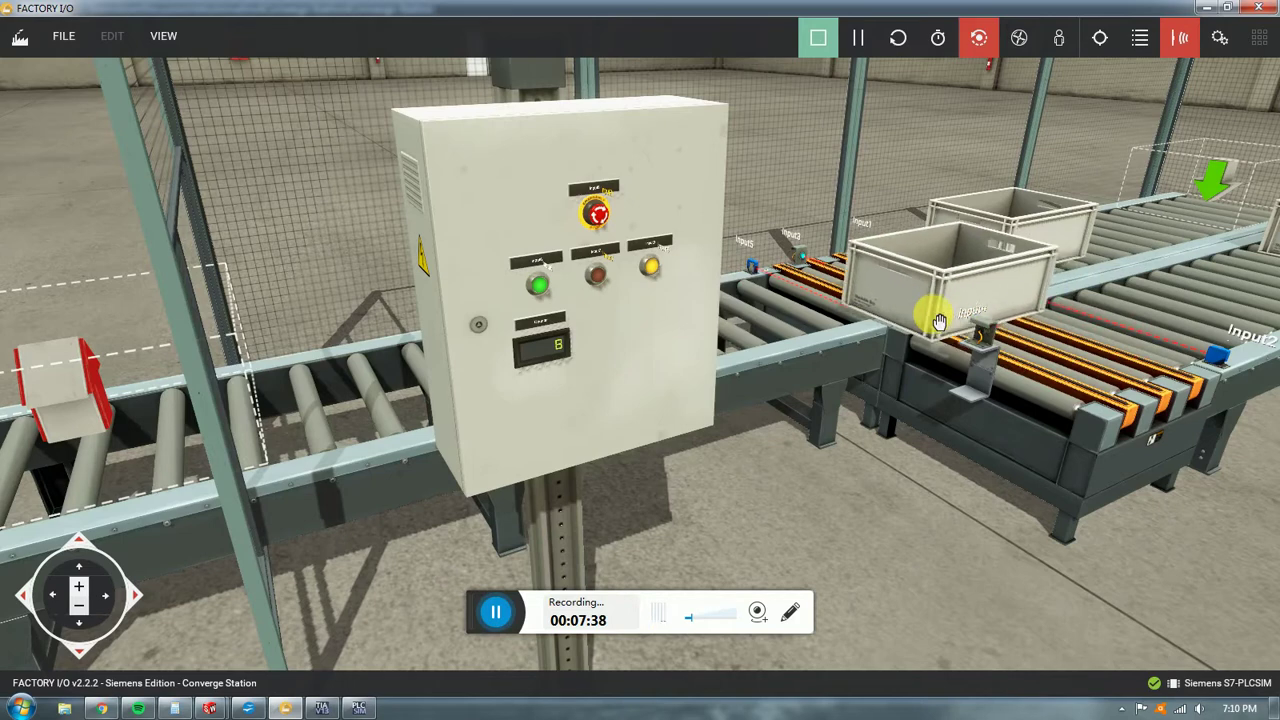
{"action": "scroll", "coordinate": [626, 374], "scroll_direction": "down", "scroll_amount": 3}
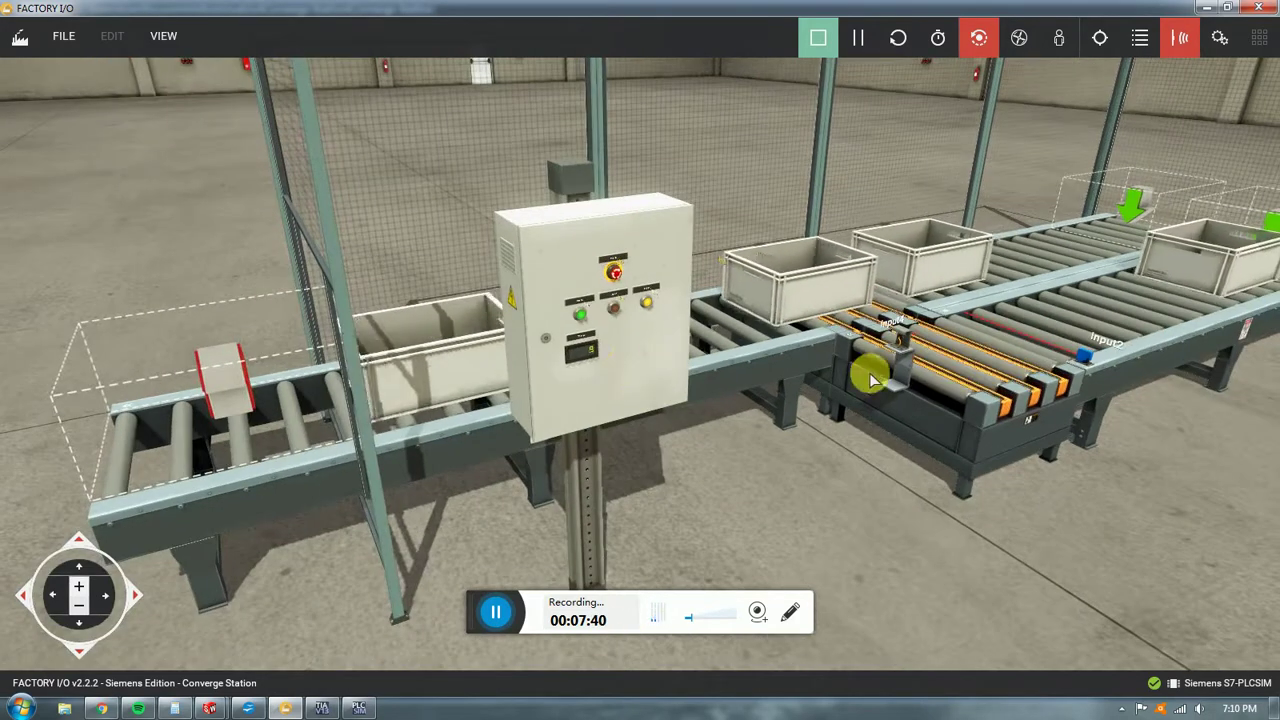
{"action": "middle_click_drag", "start_coordinate": [871, 377], "coordinate": [783, 428]}
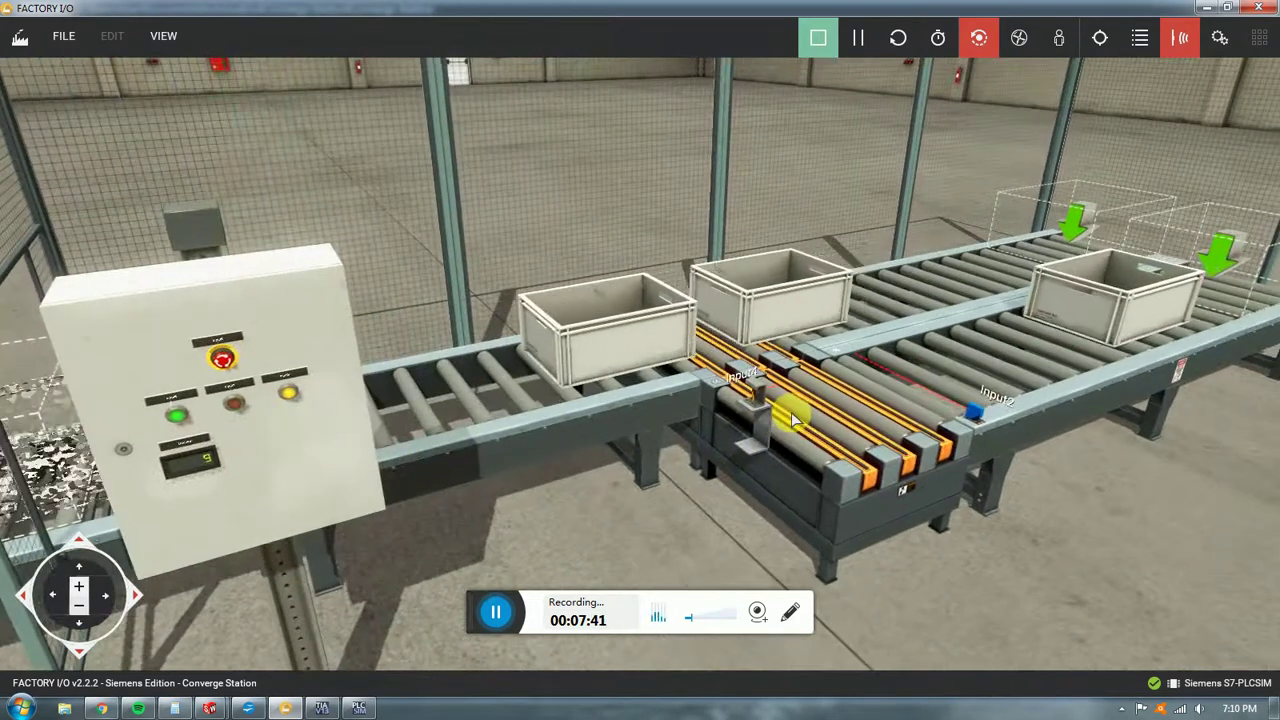
{"action": "scroll", "coordinate": [790, 418], "scroll_direction": "down", "scroll_amount": 3}
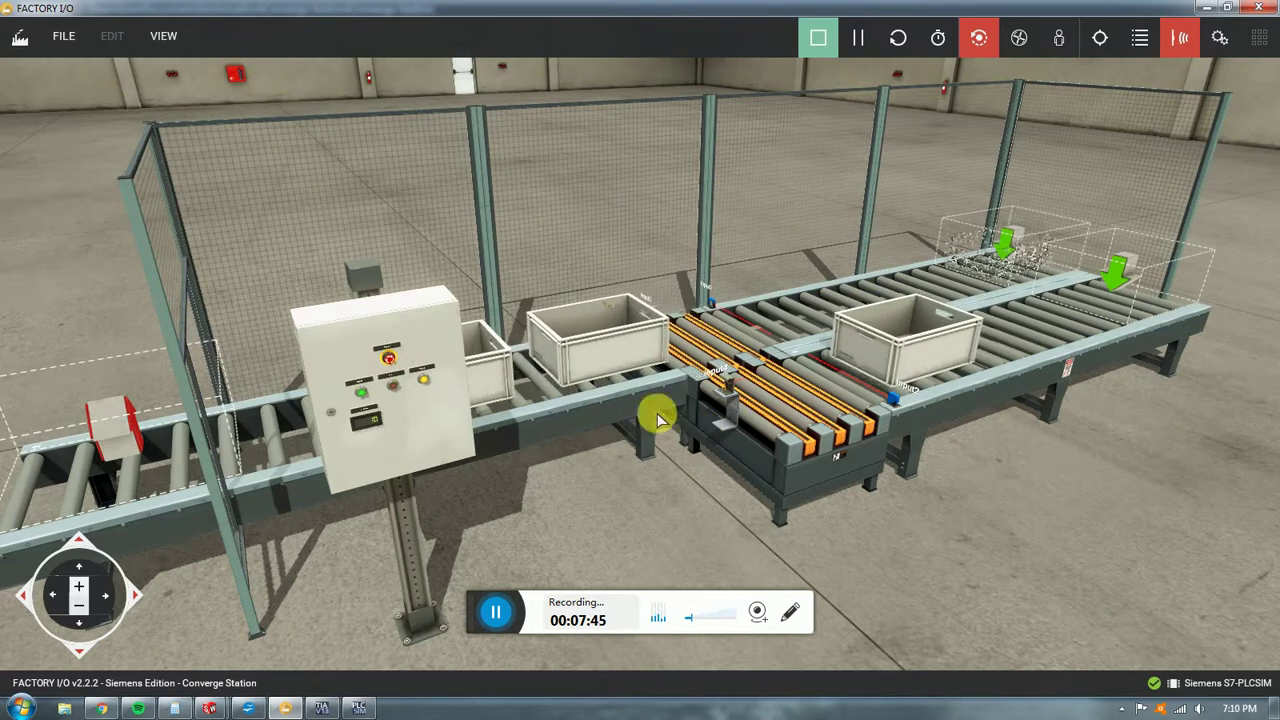
- Observe the full crate flow from the two emitters to the remover, ending at the control cabinet
{"action": "scroll", "coordinate": [631, 377], "scroll_direction": "down", "scroll_amount": 2}
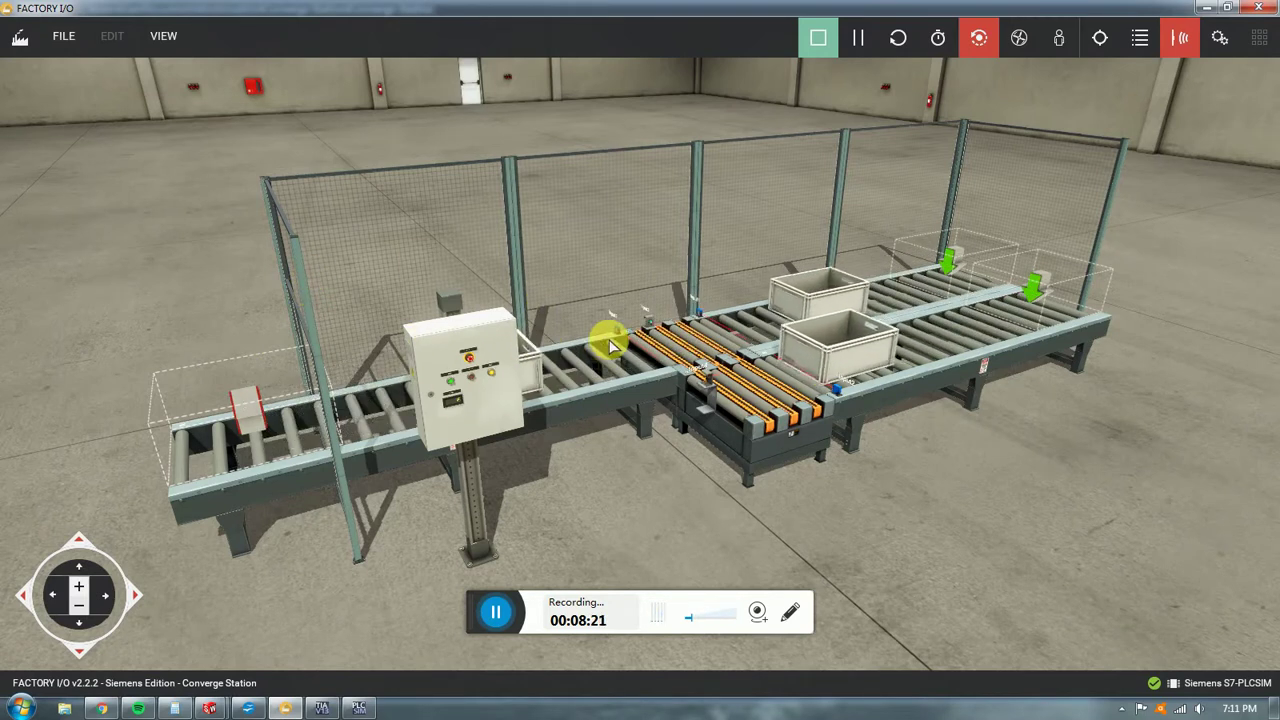
{"action": "scroll", "coordinate": [611, 343], "scroll_direction": "down", "scroll_amount": 2}
{"action": "scroll", "coordinate": [611, 343], "scroll_direction": "up", "scroll_amount": 2}
{"action": "middle_click_drag", "start_coordinate": [611, 343], "coordinate": [589, 394]}
{"action": "scroll", "coordinate": [589, 394], "scroll_direction": "up", "scroll_amount": 1}
{"action": "scroll", "coordinate": [589, 394], "scroll_direction": "down", "scroll_amount": 1}
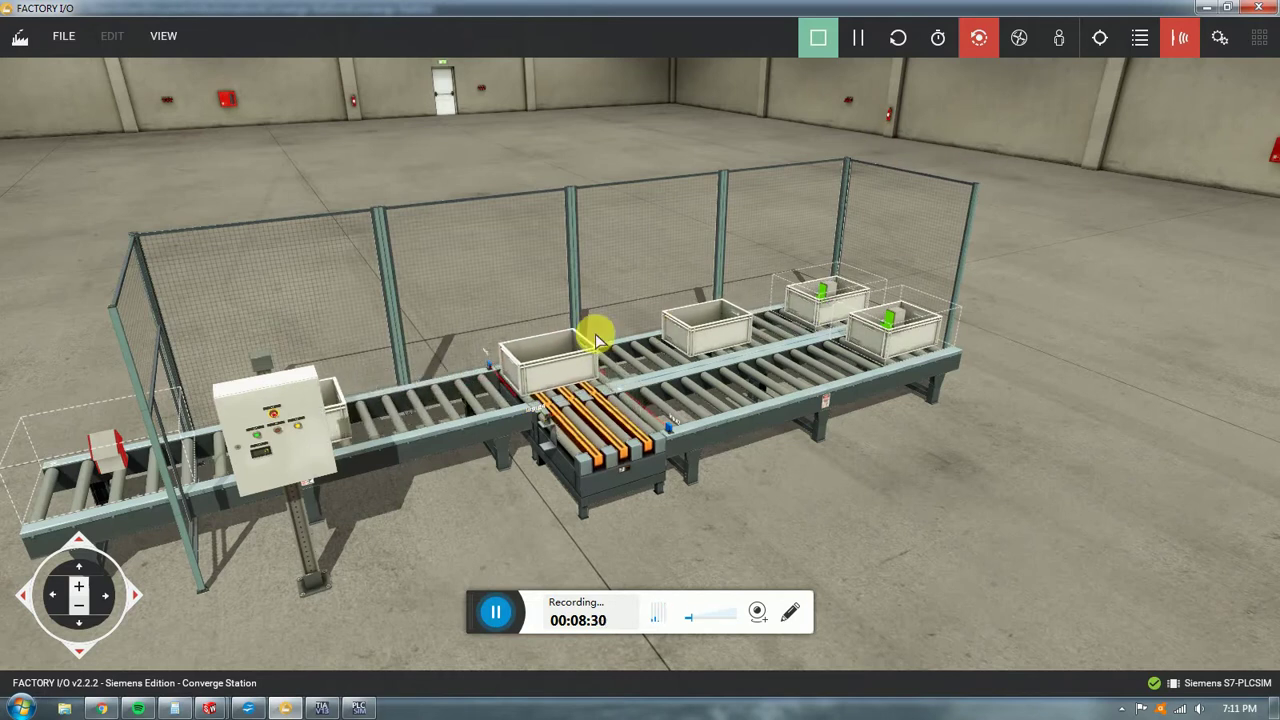
{"action": "scroll", "coordinate": [634, 429], "scroll_direction": "down", "scroll_amount": 3}
{"action": "scroll", "coordinate": [651, 440], "scroll_direction": "up", "scroll_amount": 3}
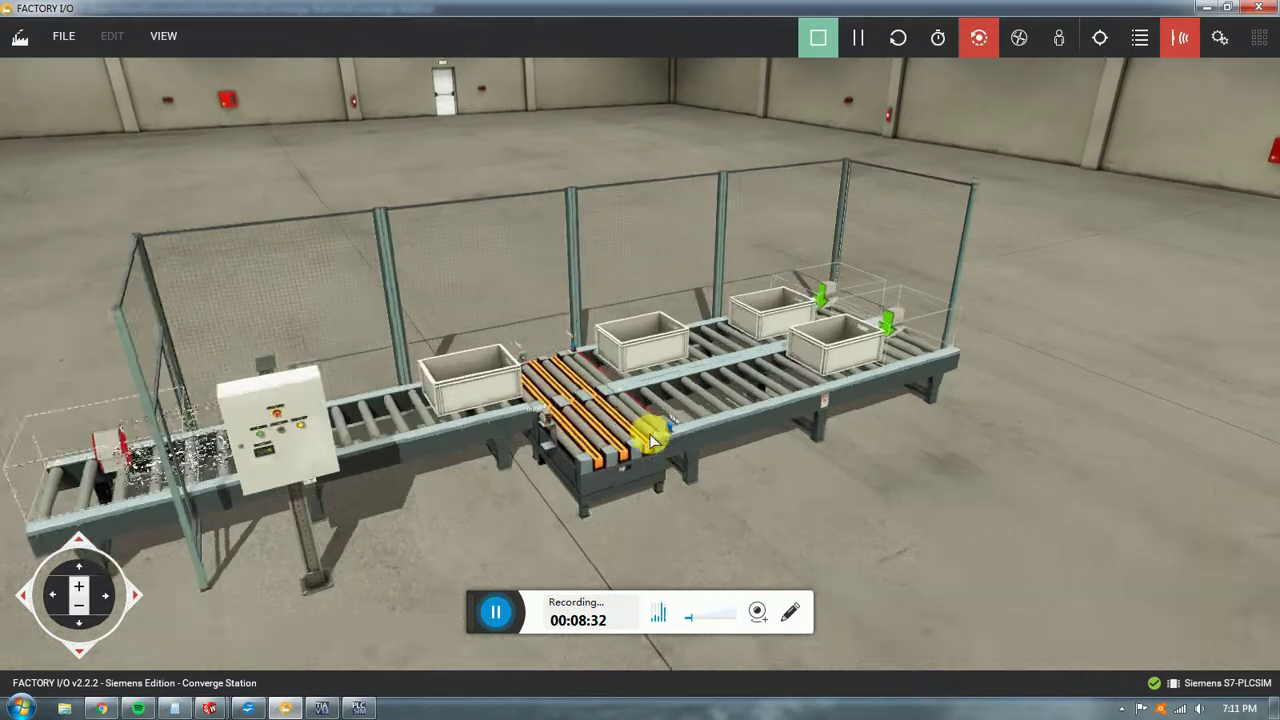
{"action": "scroll", "coordinate": [651, 440], "scroll_direction": "up", "scroll_amount": 1}
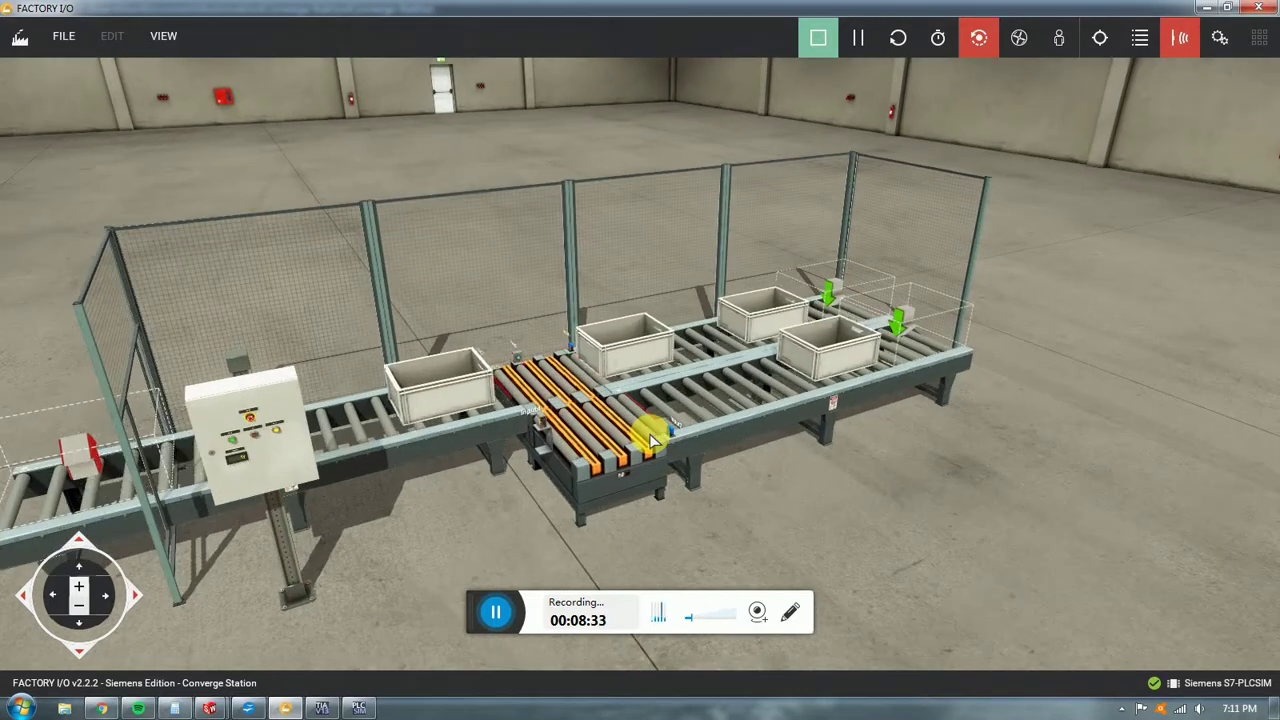
{"action": "scroll", "coordinate": [826, 332], "scroll_direction": "down", "scroll_amount": 2}
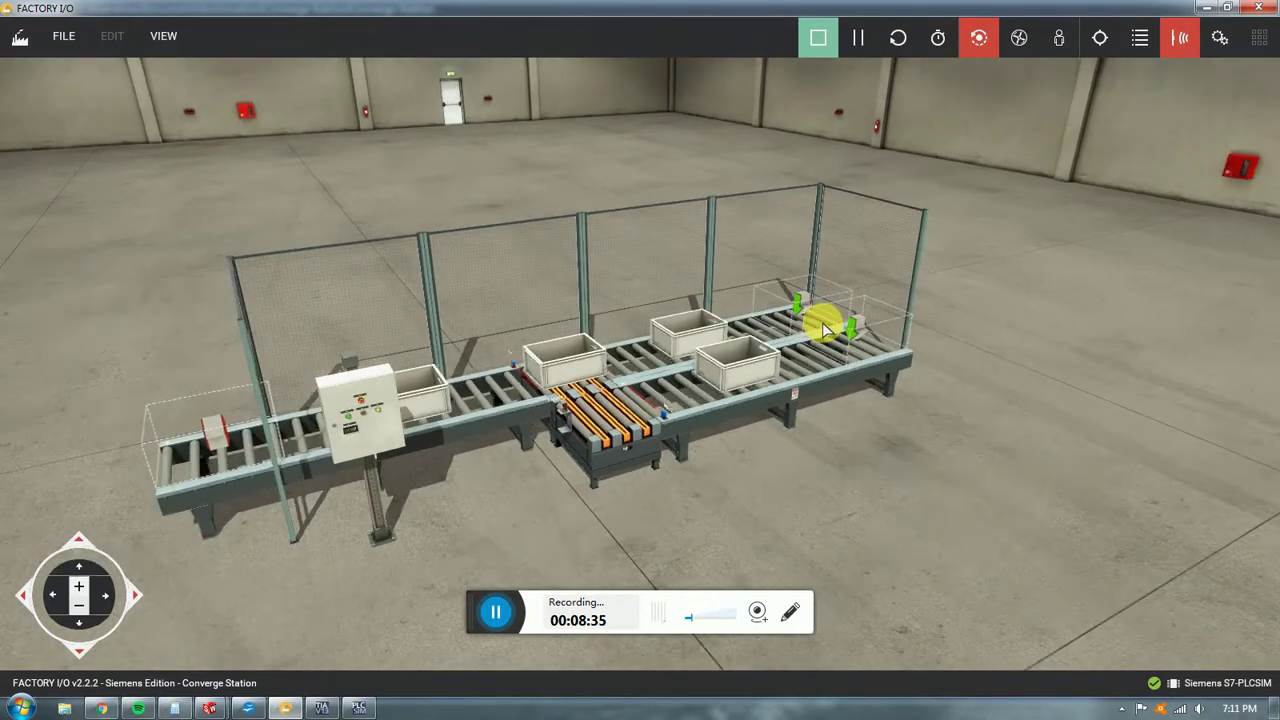
{"action": "middle_click_drag", "start_coordinate": [571, 403], "coordinate": [686, 434]}
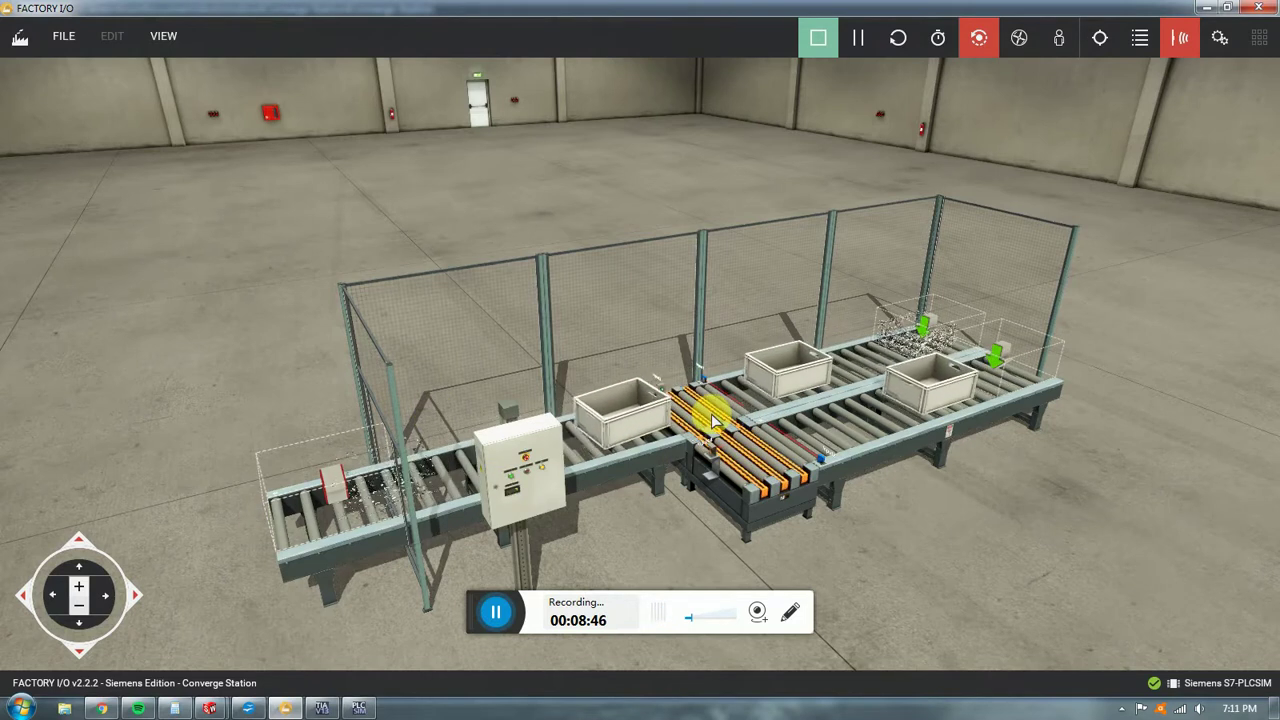
{"action": "scroll", "coordinate": [557, 487], "scroll_direction": "up", "scroll_amount": 5}
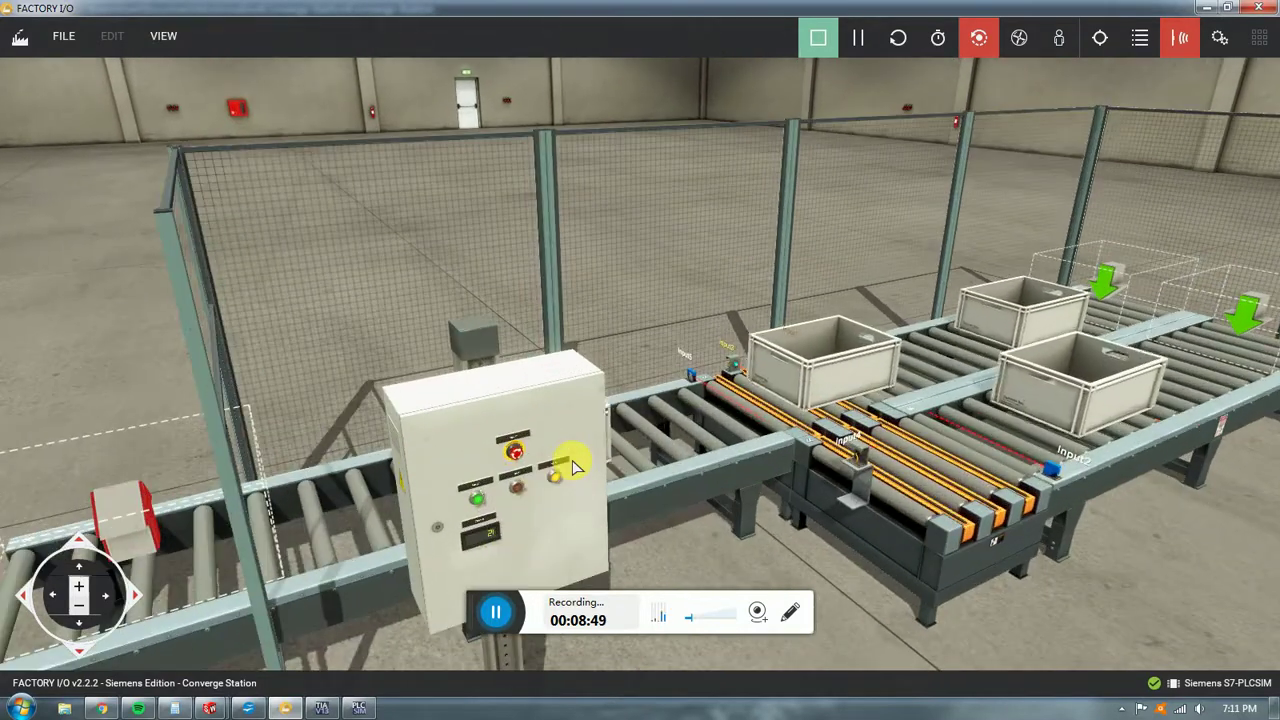
{"action": "right_click_drag", "start_coordinate": [574, 486], "coordinate": [606, 426]}
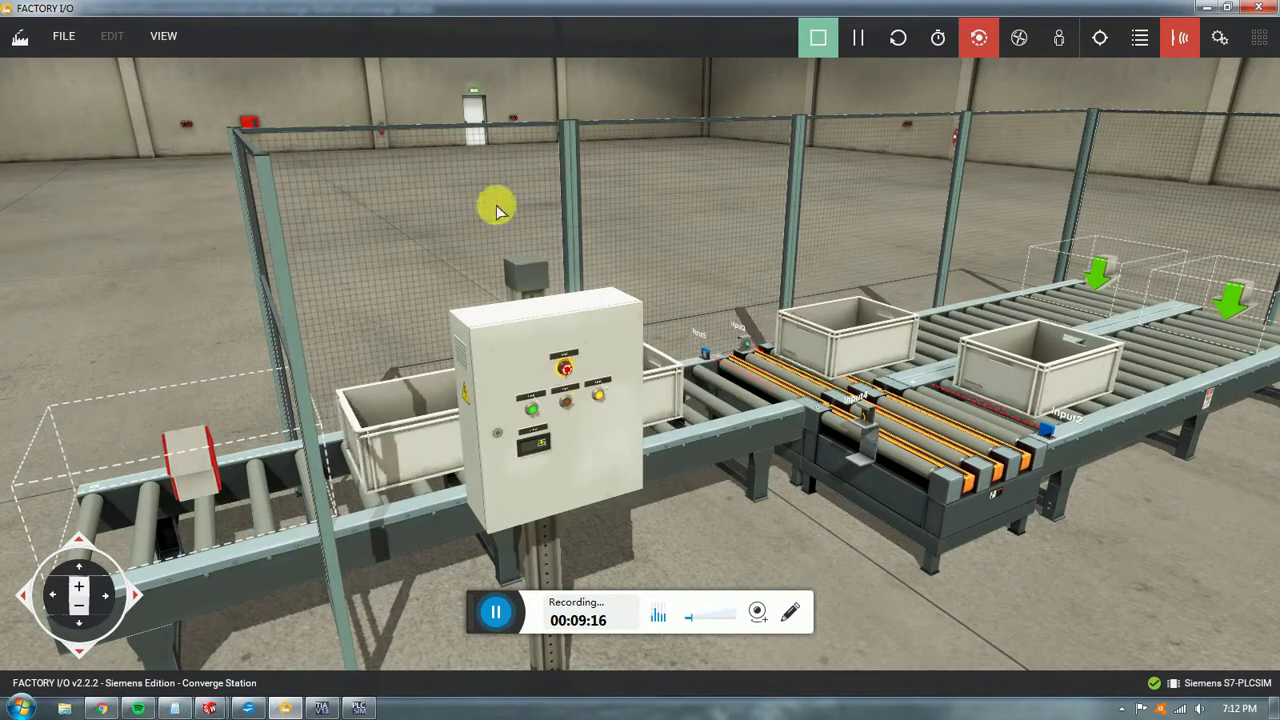
- Switch to TIA Portal, look through the ladder networks of Main [OB1] from end to start, and return to Factory I/O
{"action": "left_click", "coordinate": [322, 708]}
{"action": "scroll", "coordinate": [530, 275], "scroll_direction": "down", "scroll_amount": 10}
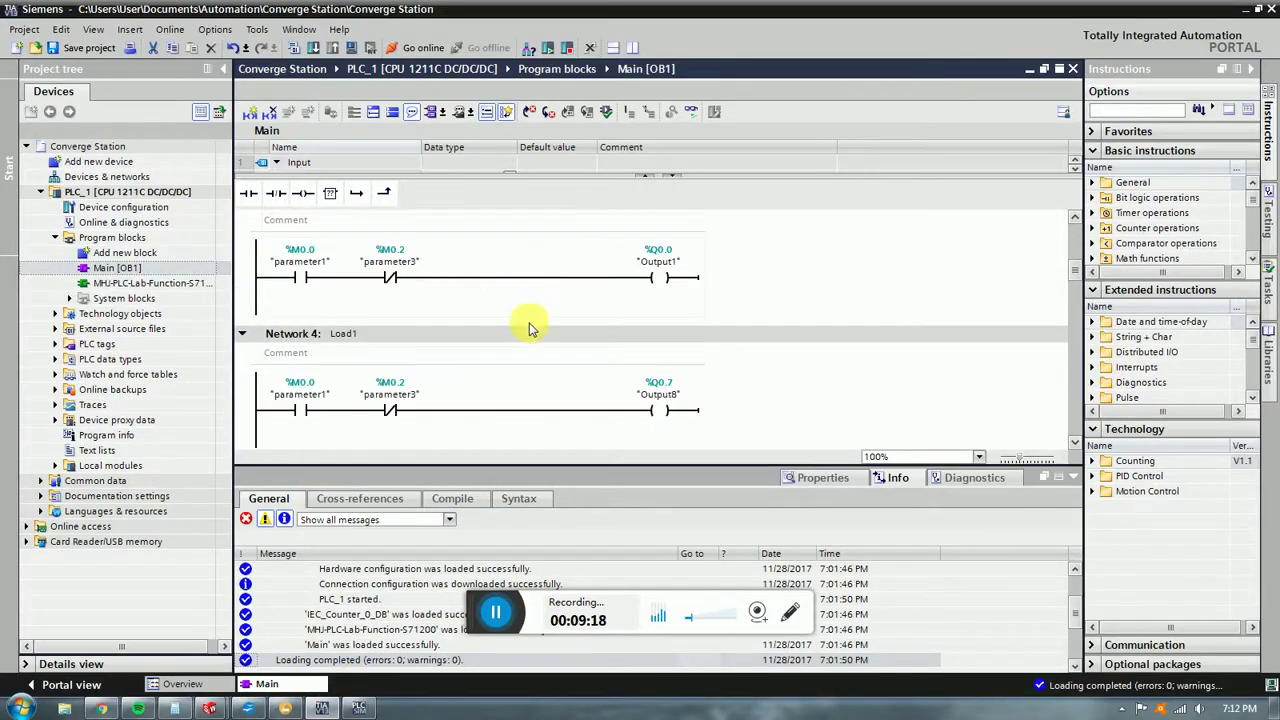
{"action": "scroll", "coordinate": [450, 260], "scroll_direction": "down", "scroll_amount": 8}
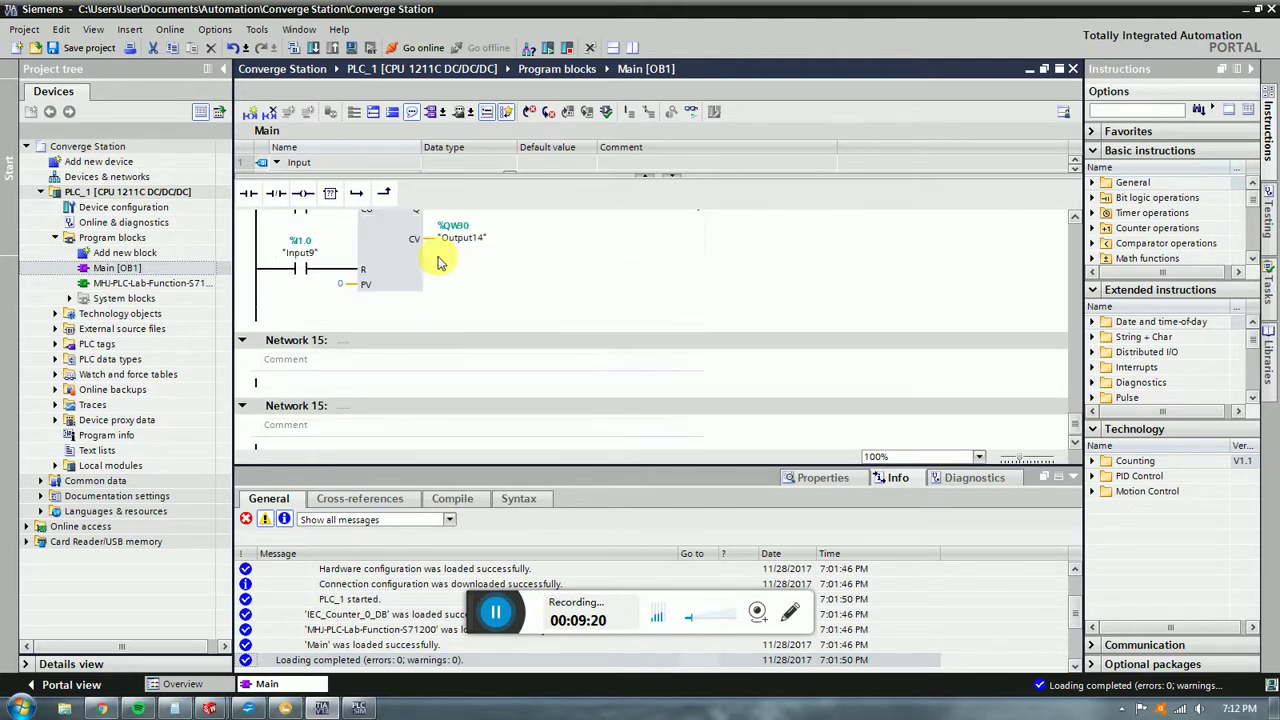
{"action": "scroll", "coordinate": [465, 292], "scroll_direction": "up", "scroll_amount": 15}
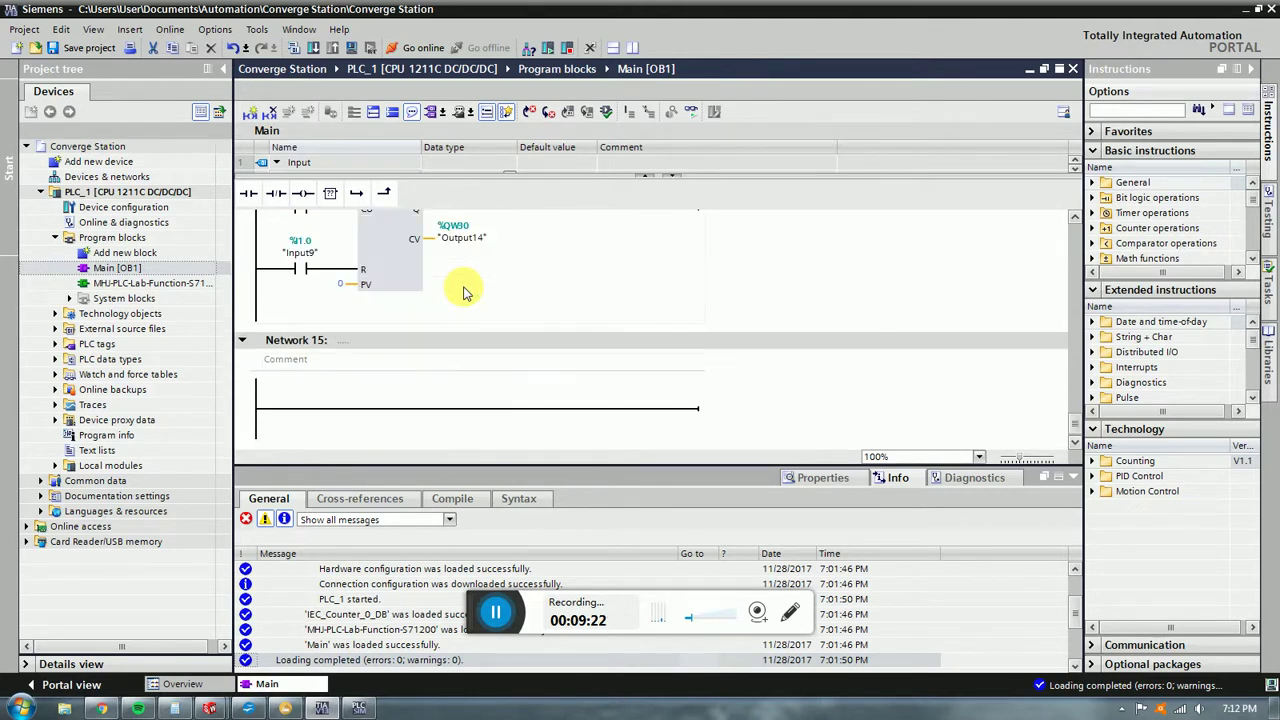
{"action": "scroll", "coordinate": [476, 295], "scroll_direction": "up", "scroll_amount": 2}
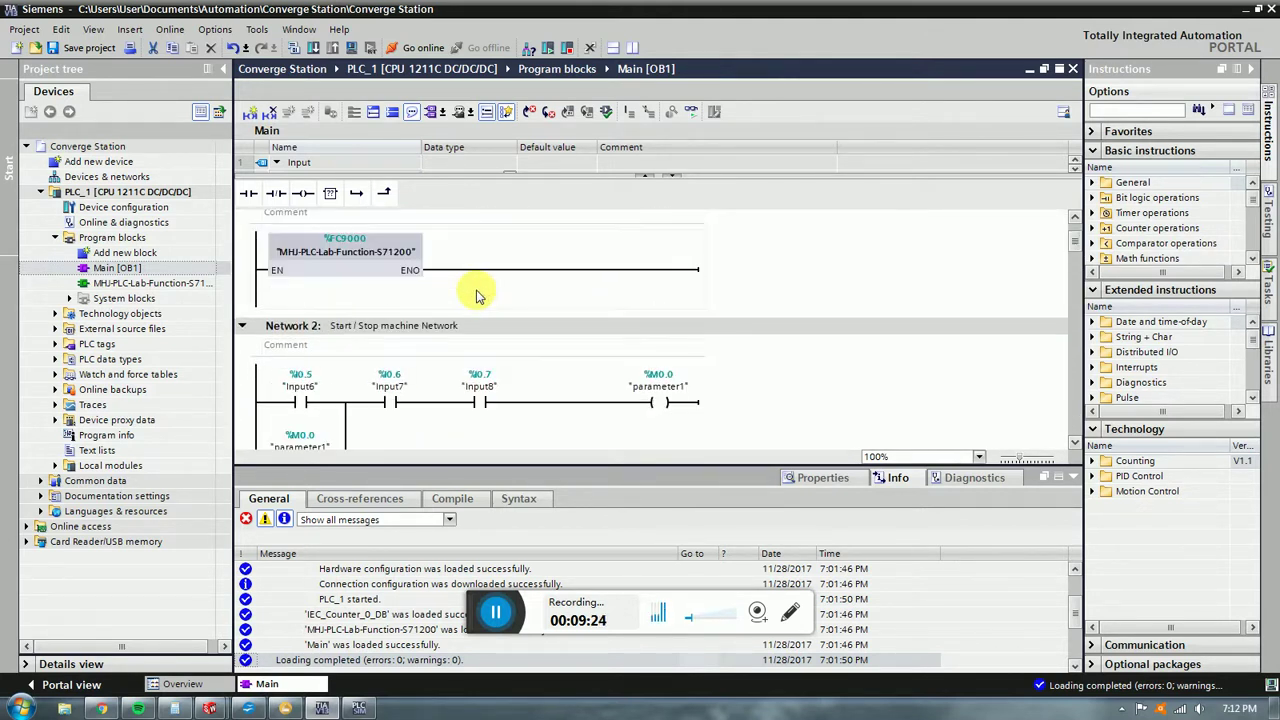
{"action": "scroll", "coordinate": [476, 295], "scroll_direction": "up", "scroll_amount": 2}
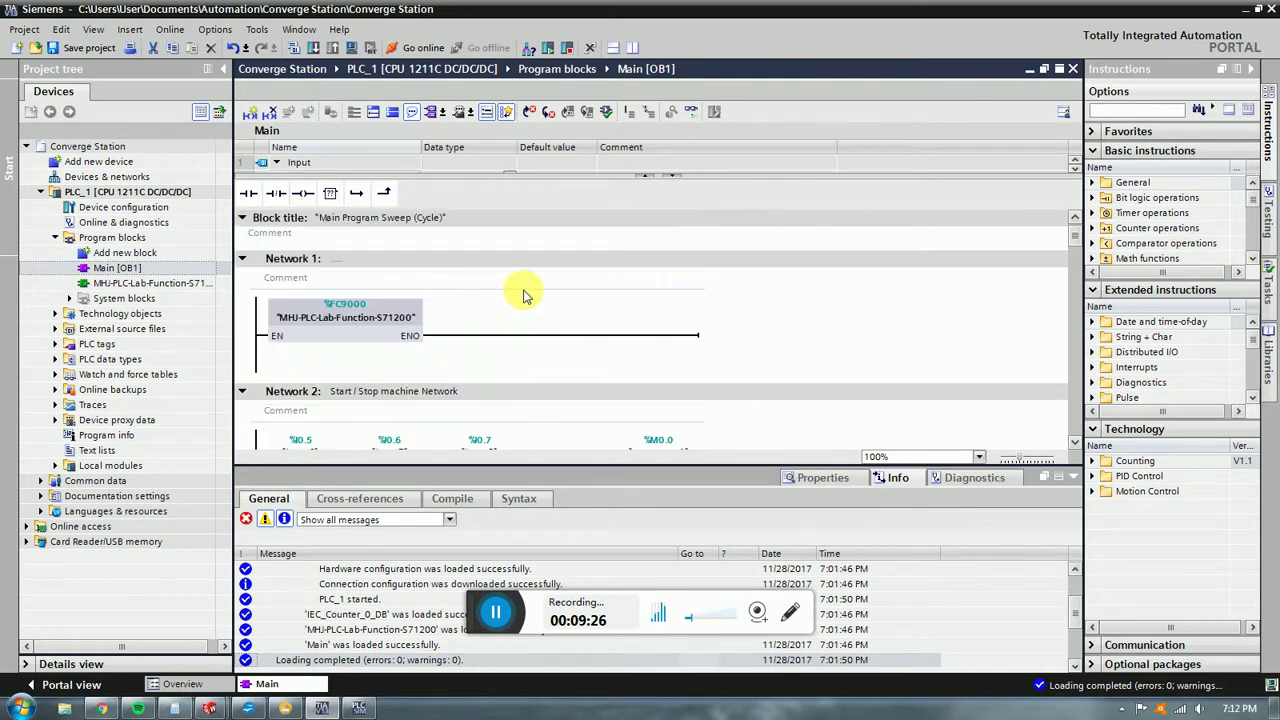
{"action": "left_click", "coordinate": [1242, 12]}
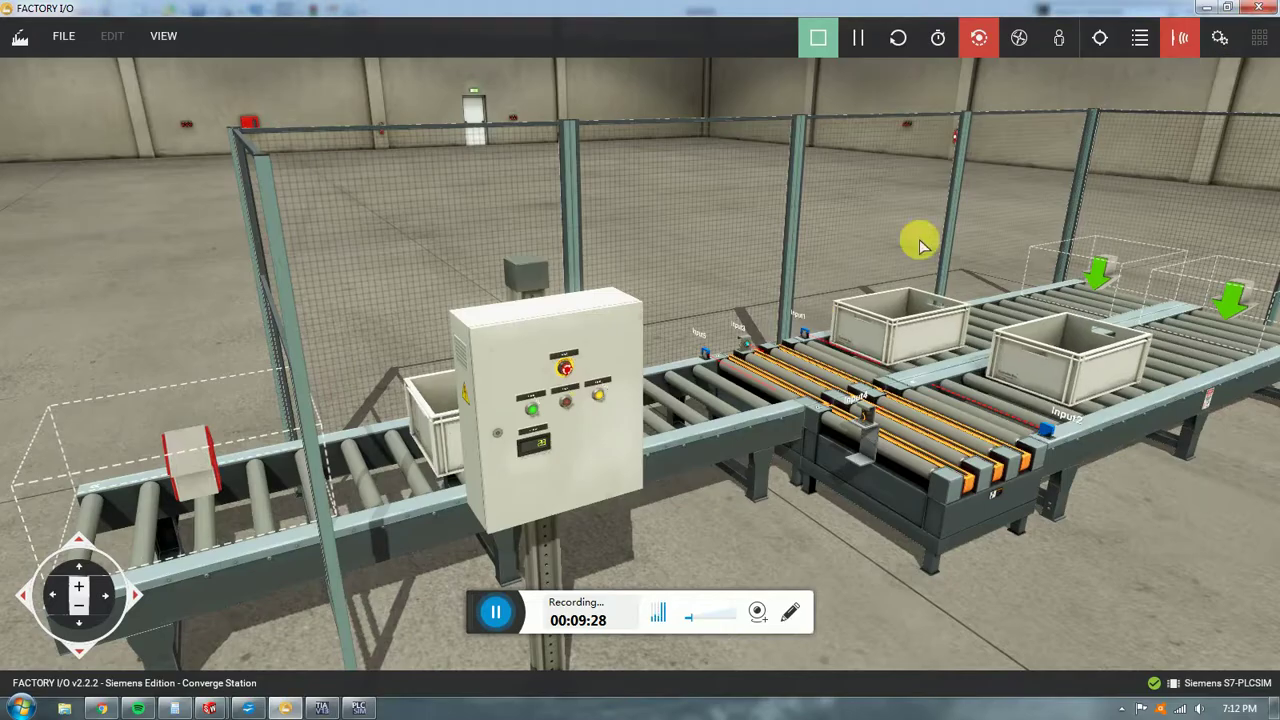